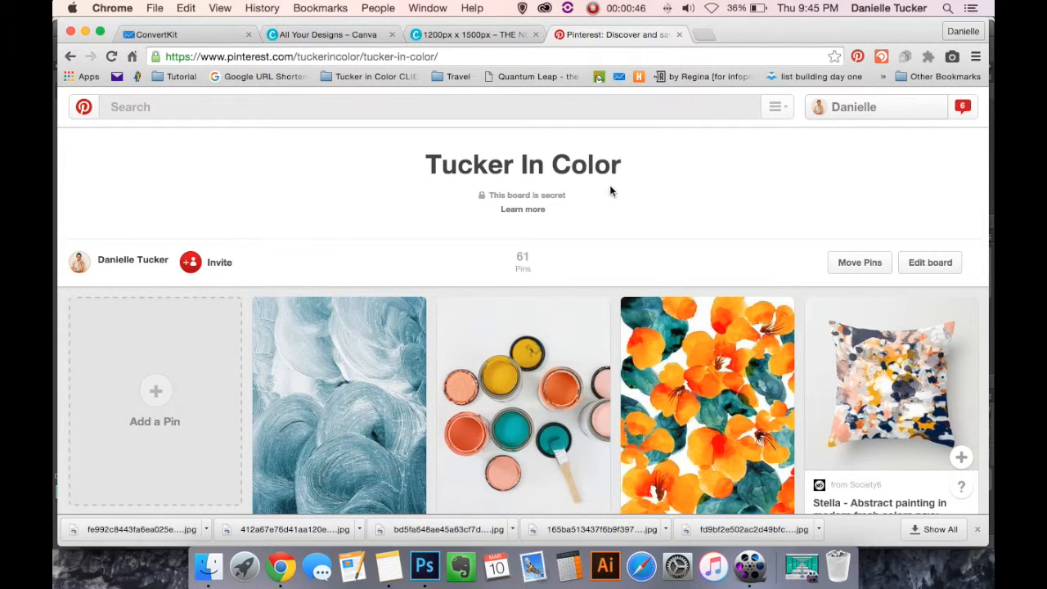
Examine the Tucker In Color board's pins, from the paint and floral images down to the teal and rose gold items.
{"action": "scroll", "coordinate": [610, 190], "scroll_direction": "down", "scroll_amount": 3}
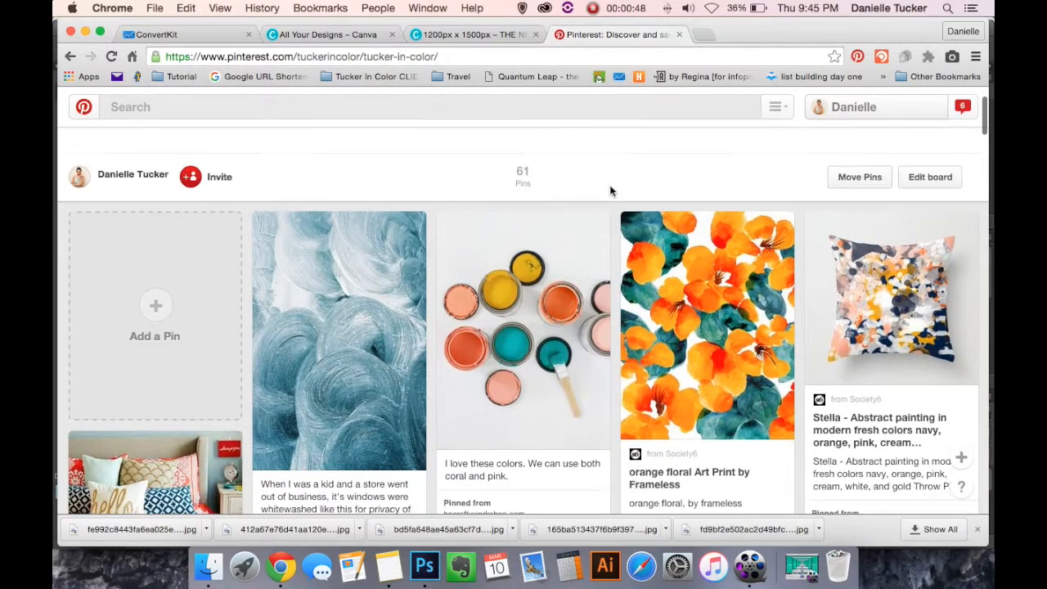
{"action": "scroll", "coordinate": [609, 191], "scroll_direction": "down", "scroll_amount": 2}
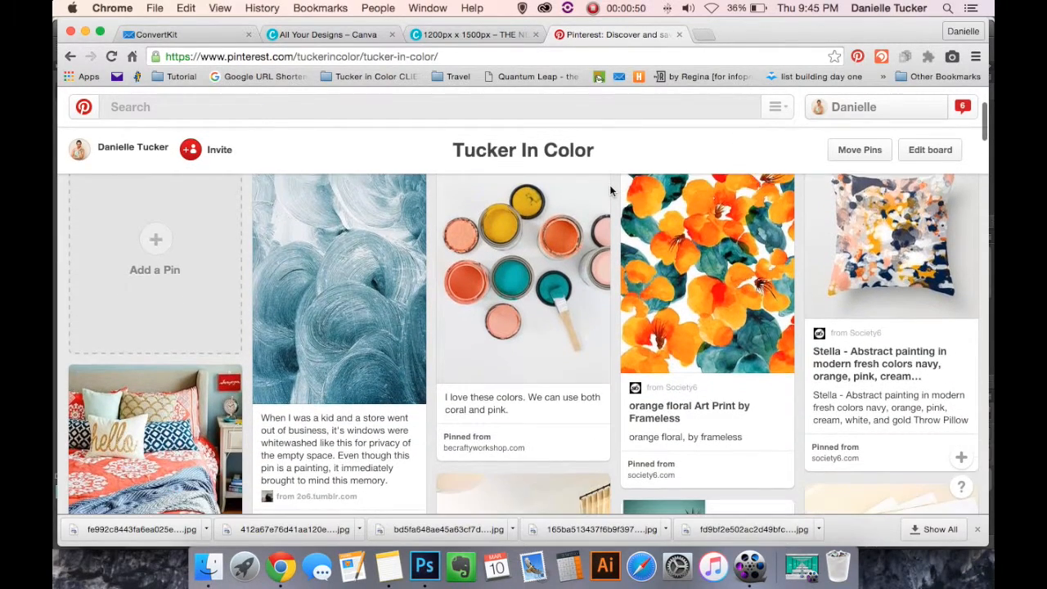
{"action": "scroll", "coordinate": [609, 189], "scroll_direction": "down", "scroll_amount": 2}
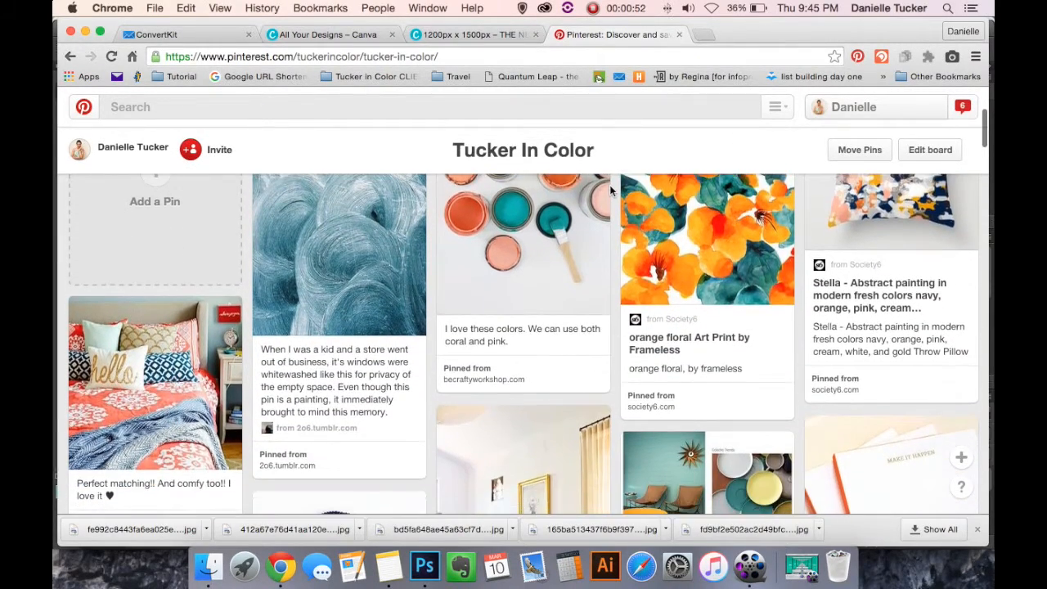
{"action": "scroll", "coordinate": [609, 185], "scroll_direction": "up", "scroll_amount": 7}
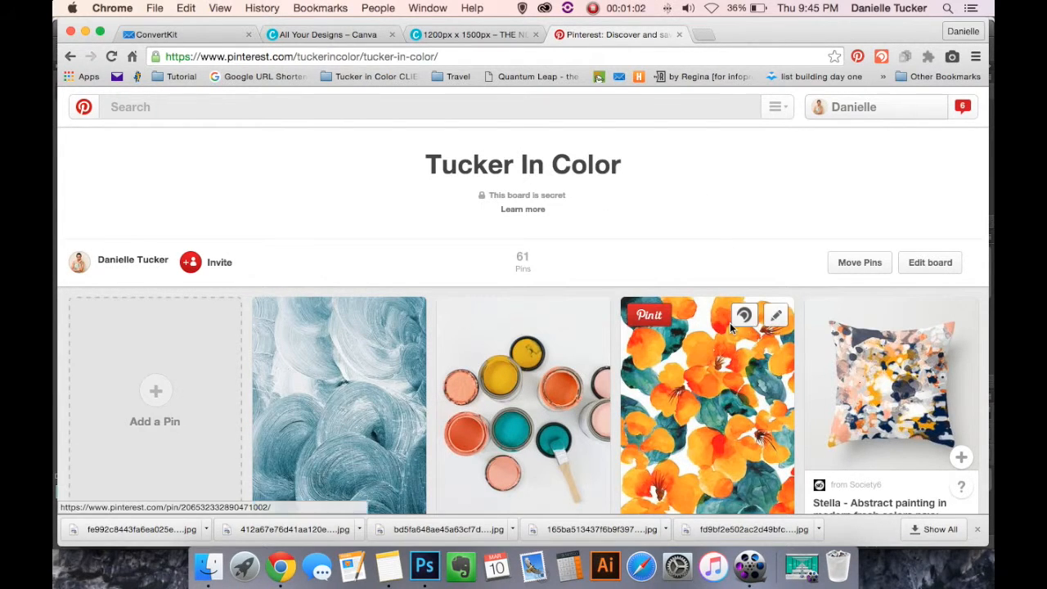
{"action": "scroll", "coordinate": [730, 328], "scroll_direction": "down", "scroll_amount": 1}
{"action": "scroll", "coordinate": [730, 328], "scroll_direction": "up", "scroll_amount": 1}
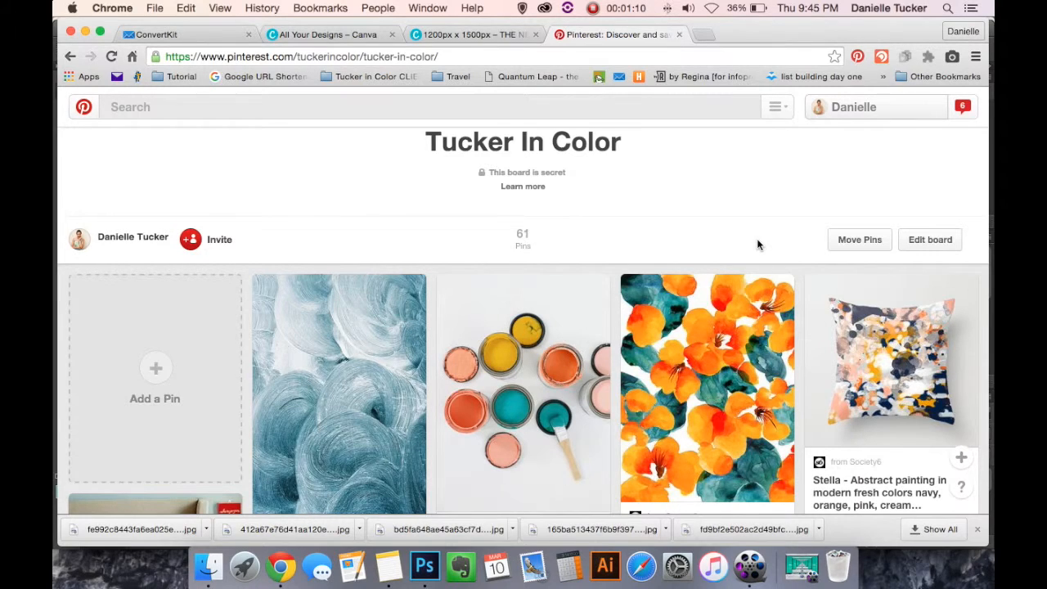
{"action": "scroll", "coordinate": [757, 238], "scroll_direction": "down", "scroll_amount": 5}
{"action": "scroll", "coordinate": [757, 238], "scroll_direction": "down", "scroll_amount": 7}
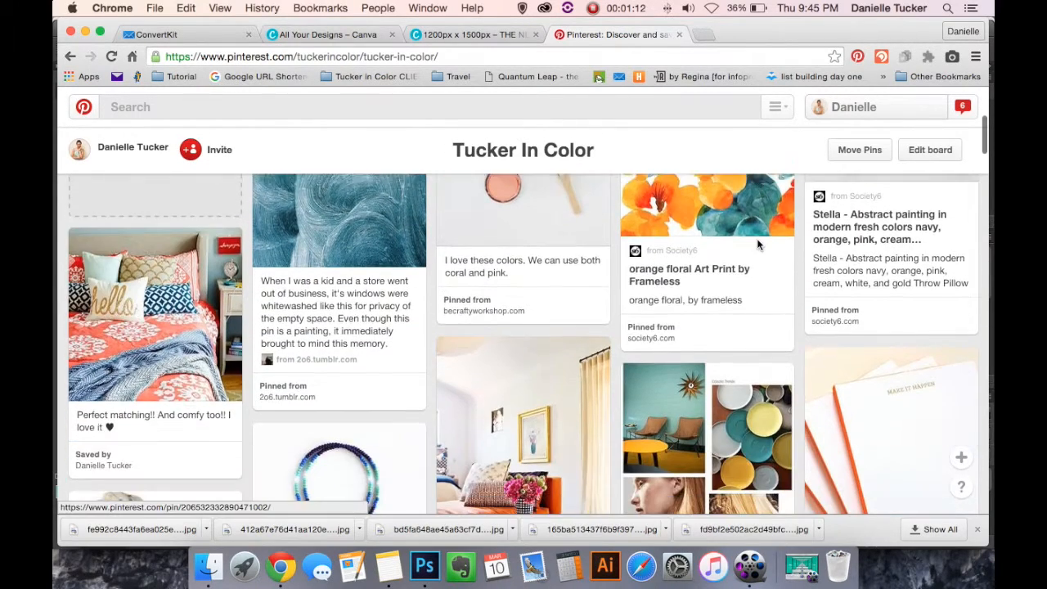
{"action": "scroll", "coordinate": [756, 238], "scroll_direction": "down", "scroll_amount": 2}
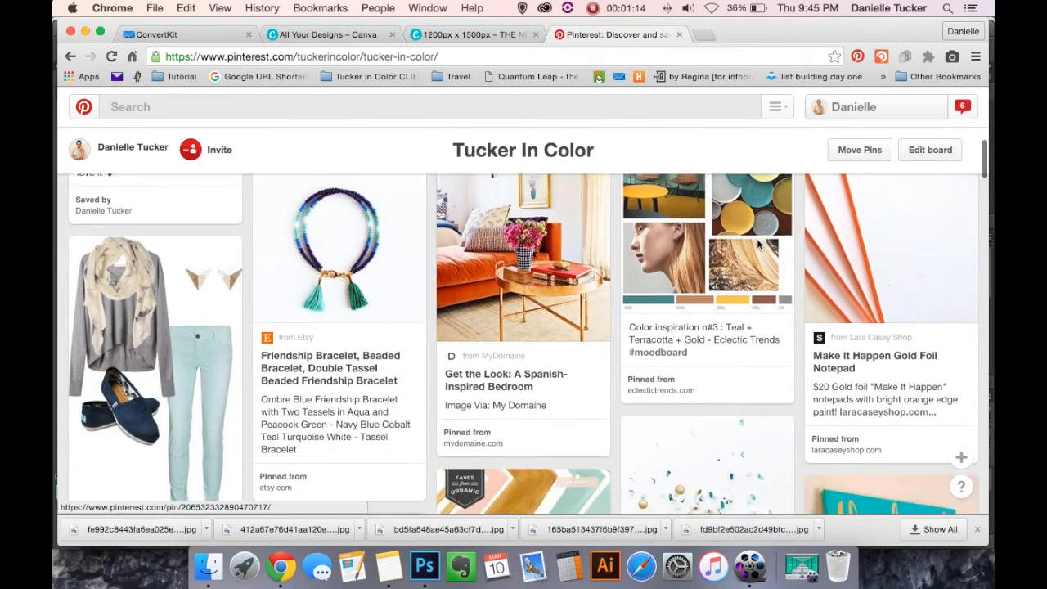
{"action": "scroll", "coordinate": [756, 238], "scroll_direction": "up", "scroll_amount": 3}
{"action": "scroll", "coordinate": [756, 238], "scroll_direction": "down", "scroll_amount": 1}
{"action": "scroll", "coordinate": [757, 238], "scroll_direction": "down", "scroll_amount": 8}
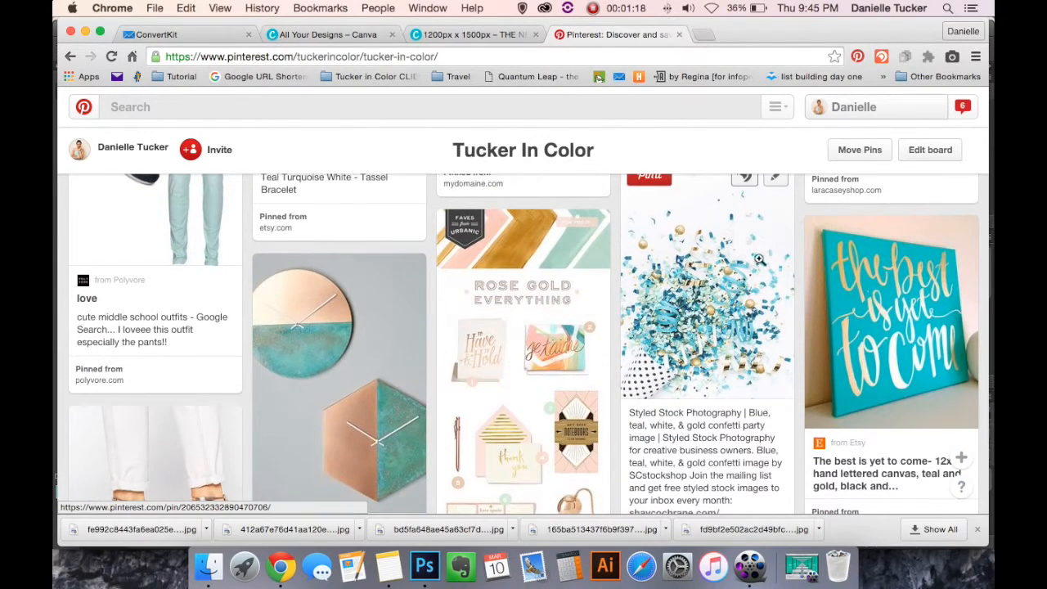
{"action": "scroll", "coordinate": [778, 336], "scroll_direction": "down", "scroll_amount": 3}
{"action": "scroll", "coordinate": [778, 335], "scroll_direction": "down", "scroll_amount": 6}
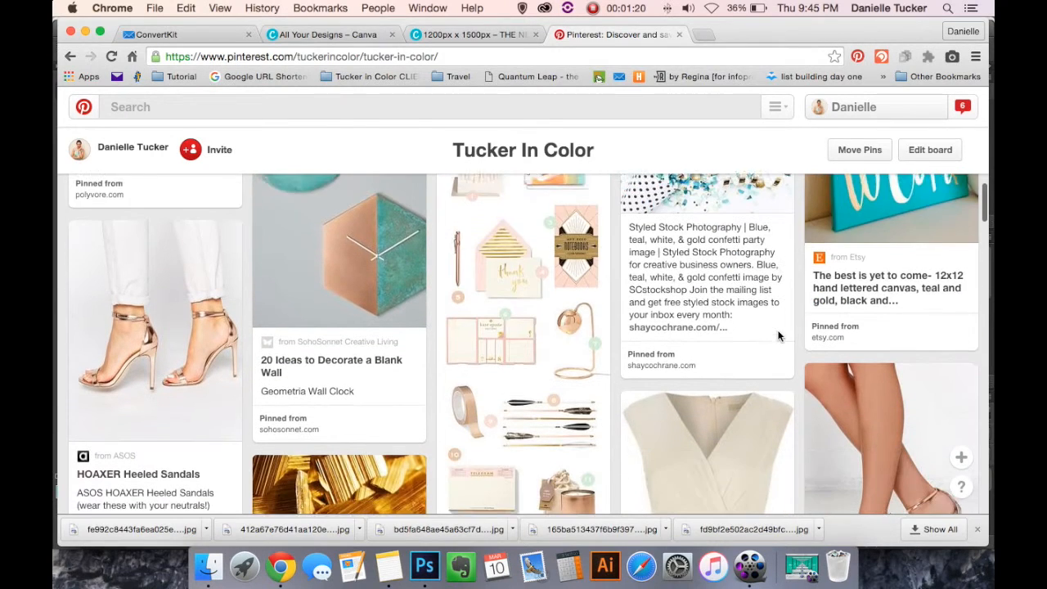
Examine the gold texture, fashion and workspace pins further down the board for recurring colors and styles.
{"action": "scroll", "coordinate": [778, 331], "scroll_direction": "up", "scroll_amount": 2}
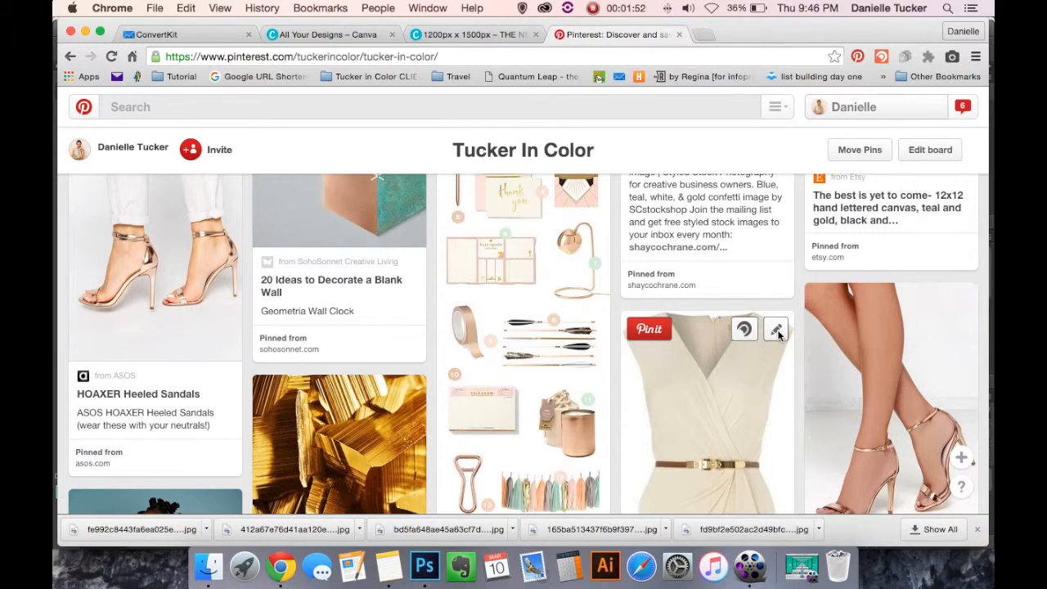
{"action": "scroll", "coordinate": [777, 331], "scroll_direction": "up", "scroll_amount": 5}
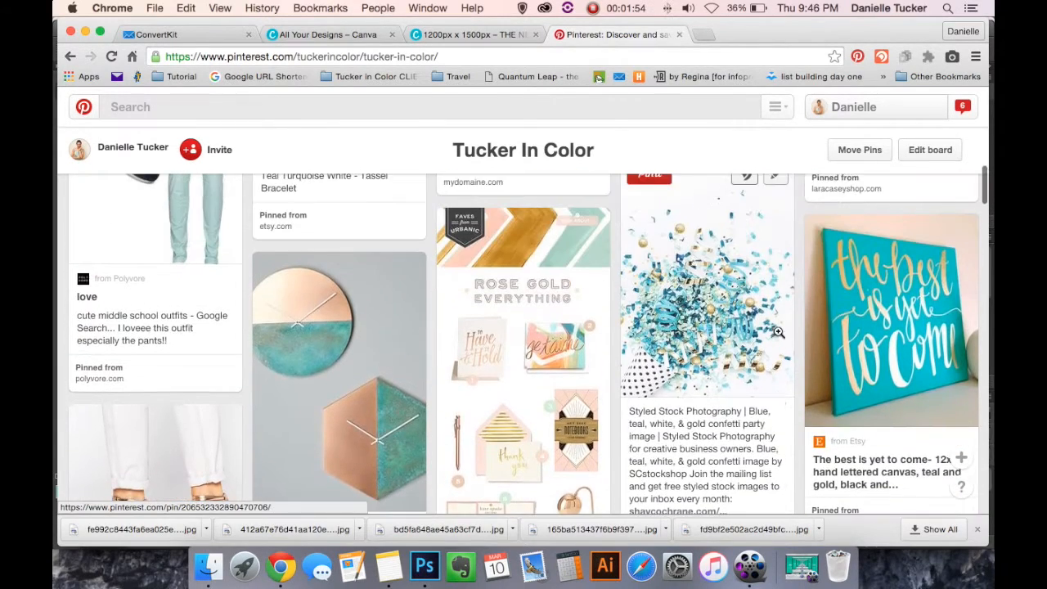
{"action": "scroll", "coordinate": [777, 331], "scroll_direction": "down", "scroll_amount": 10}
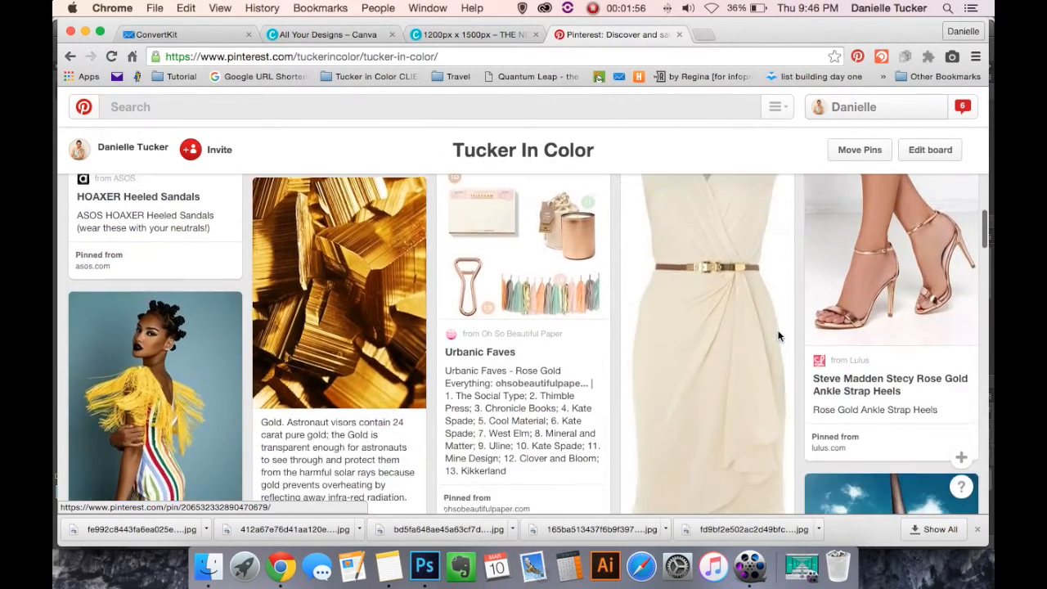
{"action": "scroll", "coordinate": [778, 335], "scroll_direction": "down", "scroll_amount": 3}
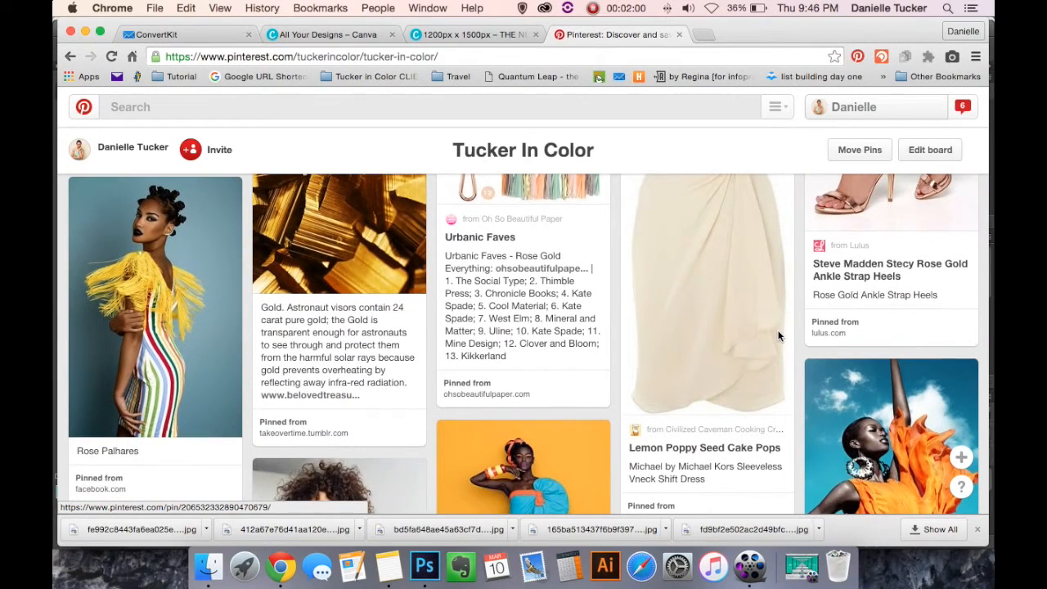
{"action": "scroll", "coordinate": [777, 335], "scroll_direction": "down", "scroll_amount": 5}
{"action": "scroll", "coordinate": [778, 335], "scroll_direction": "down", "scroll_amount": 6}
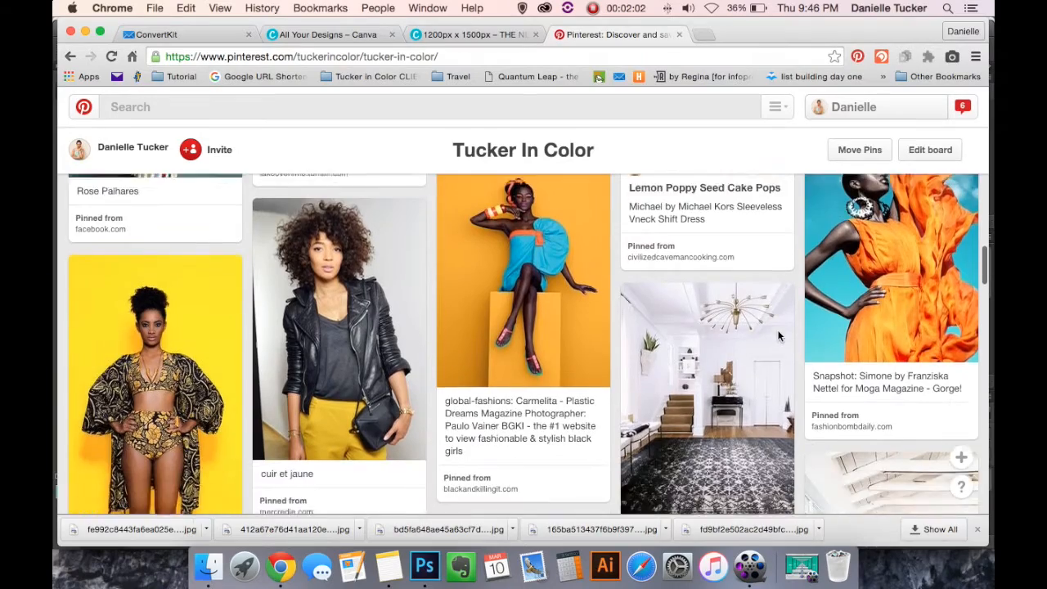
{"action": "scroll", "coordinate": [778, 335], "scroll_direction": "down", "scroll_amount": 6}
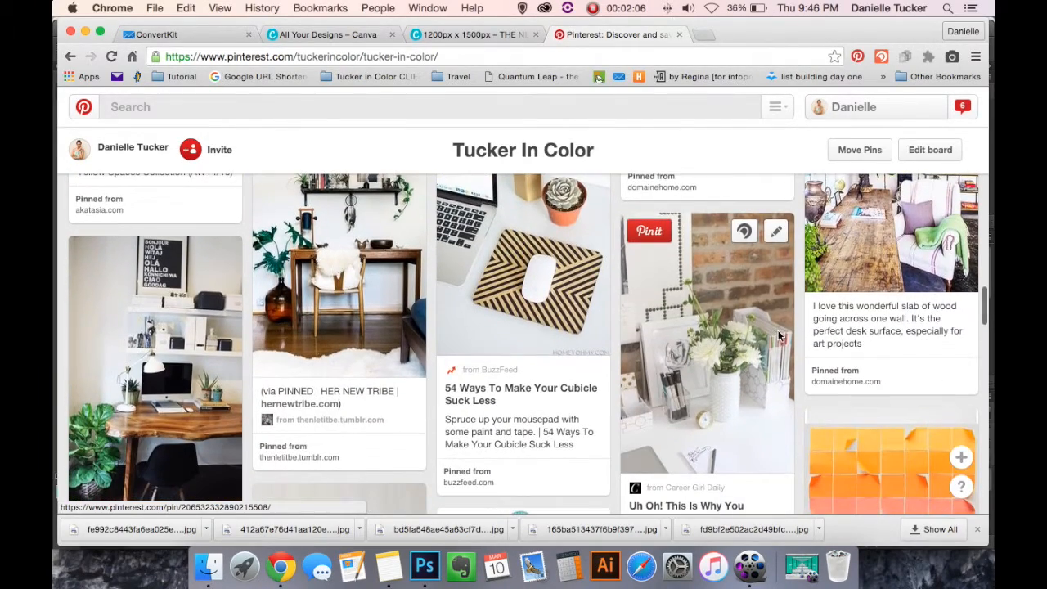
{"action": "scroll", "coordinate": [777, 335], "scroll_direction": "up", "scroll_amount": 6}
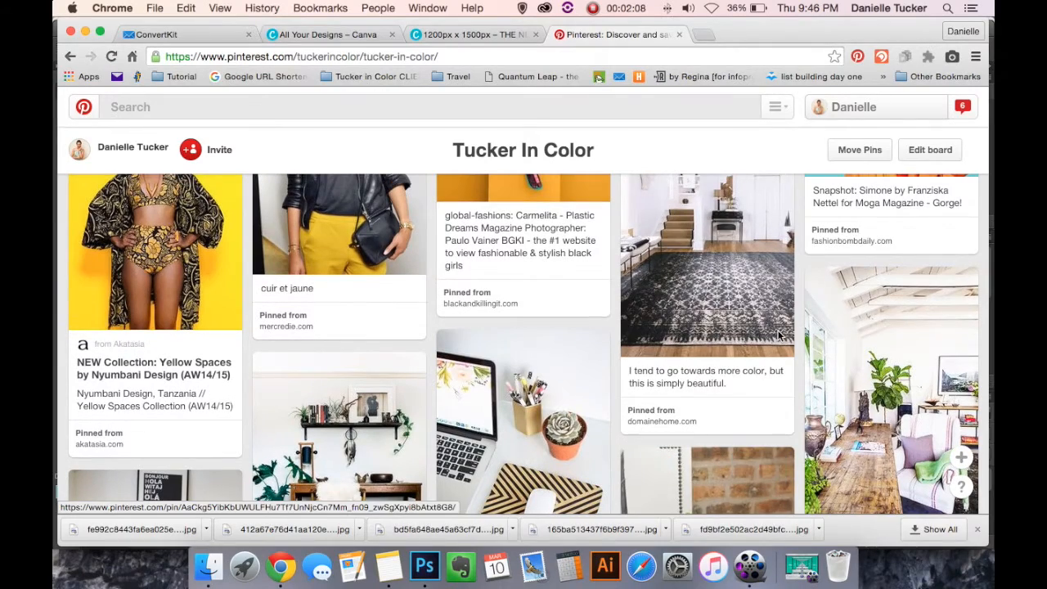
{"action": "scroll", "coordinate": [777, 335], "scroll_direction": "down", "scroll_amount": 4}
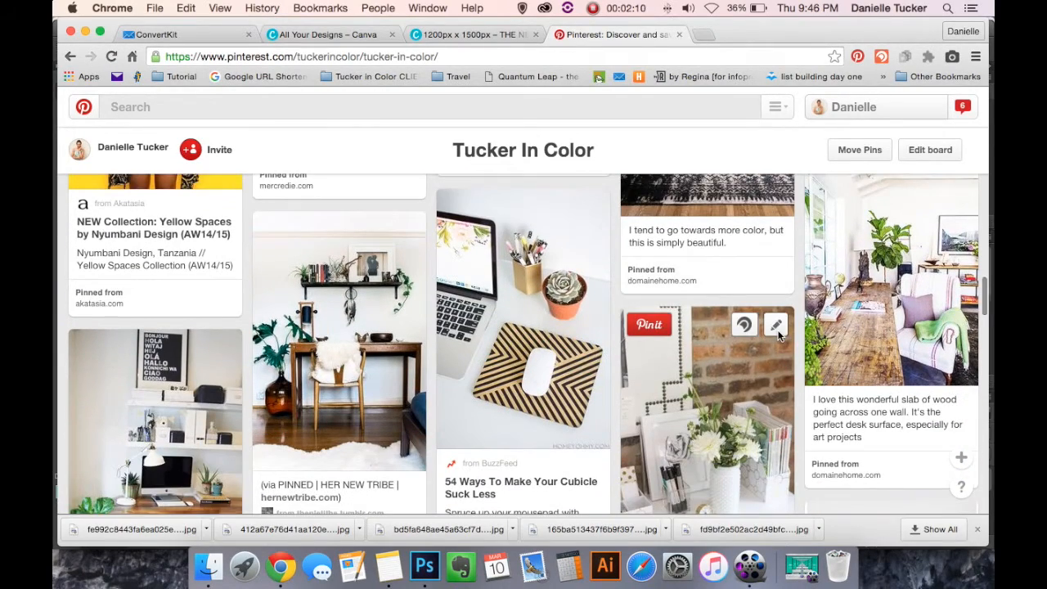
{"action": "scroll", "coordinate": [778, 335], "scroll_direction": "down", "scroll_amount": 3}
{"action": "scroll", "coordinate": [778, 335], "scroll_direction": "up", "scroll_amount": 15}
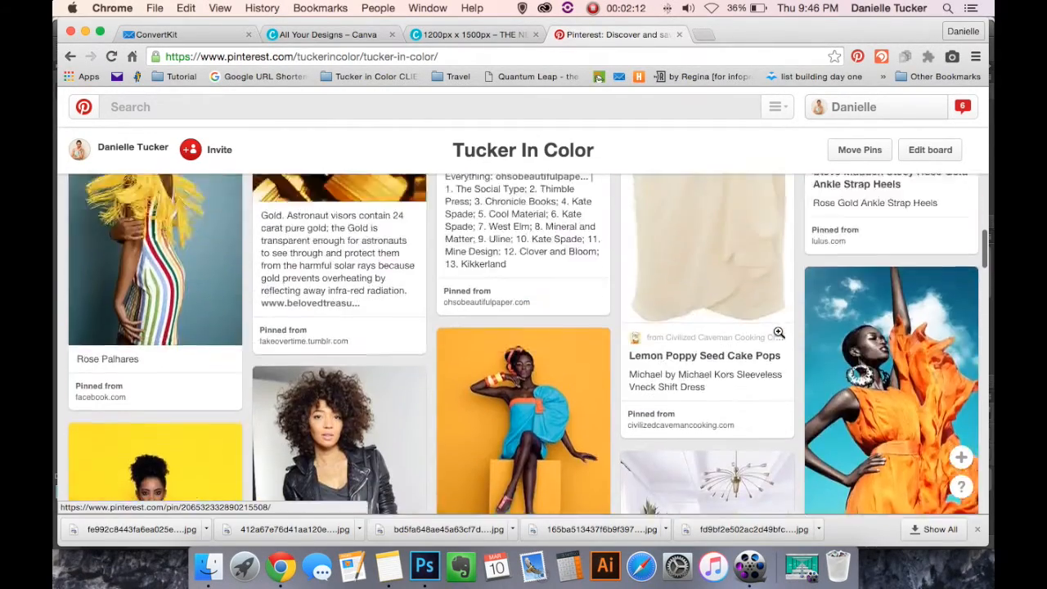
Review the cream dress, confetti, teal lettering and mood board pins again, returning to the start of the board.
{"action": "scroll", "coordinate": [778, 335], "scroll_direction": "down", "scroll_amount": 3}
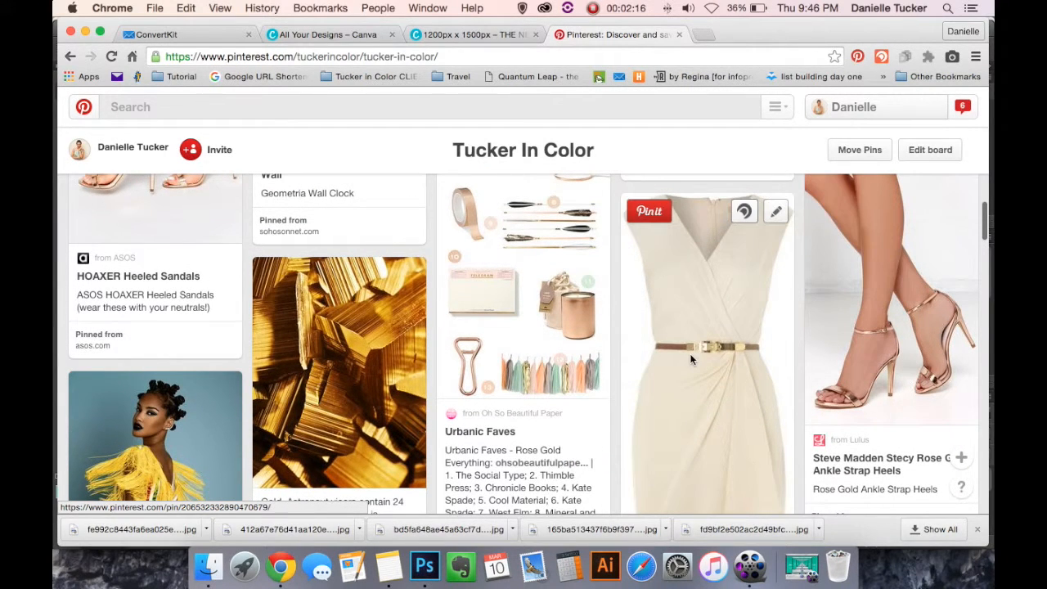
{"action": "scroll", "coordinate": [691, 359], "scroll_direction": "down", "scroll_amount": 2}
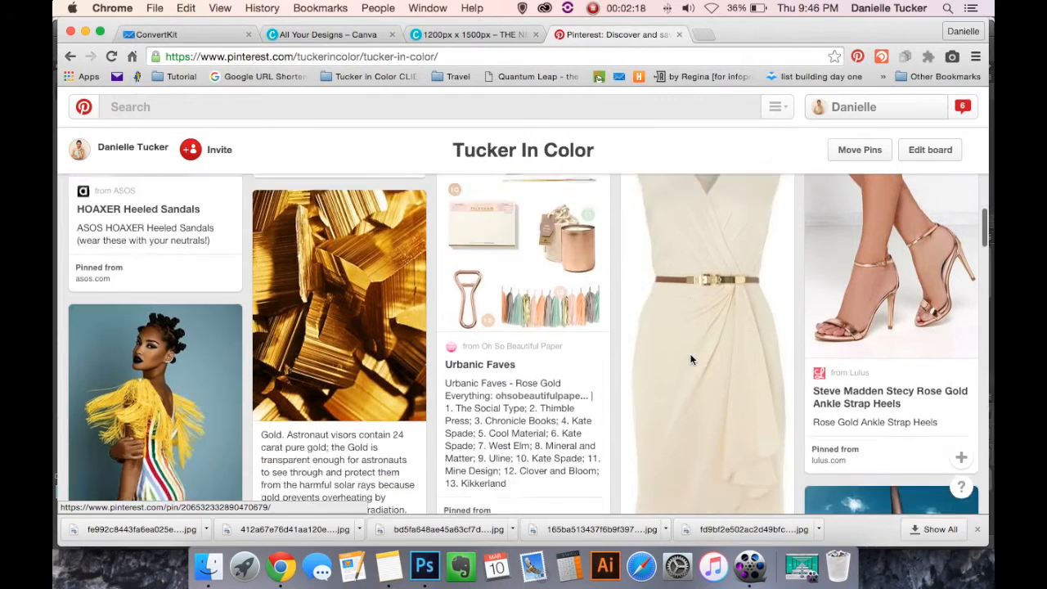
{"action": "scroll", "coordinate": [691, 358], "scroll_direction": "up", "scroll_amount": 10}
{"action": "scroll", "coordinate": [691, 359], "scroll_direction": "down", "scroll_amount": 1}
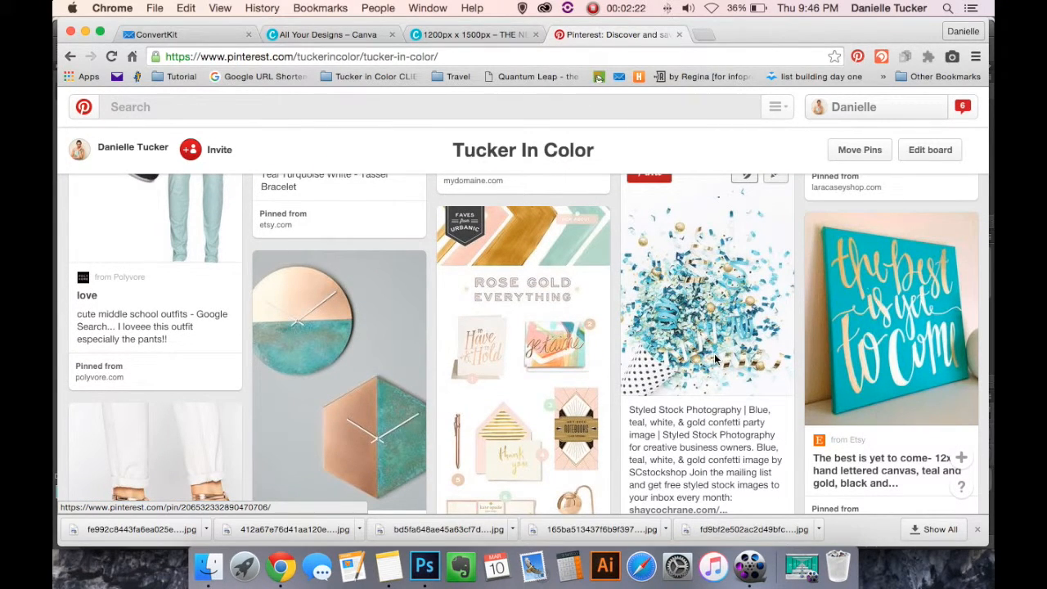
{"action": "scroll", "coordinate": [716, 353], "scroll_direction": "up", "scroll_amount": 2}
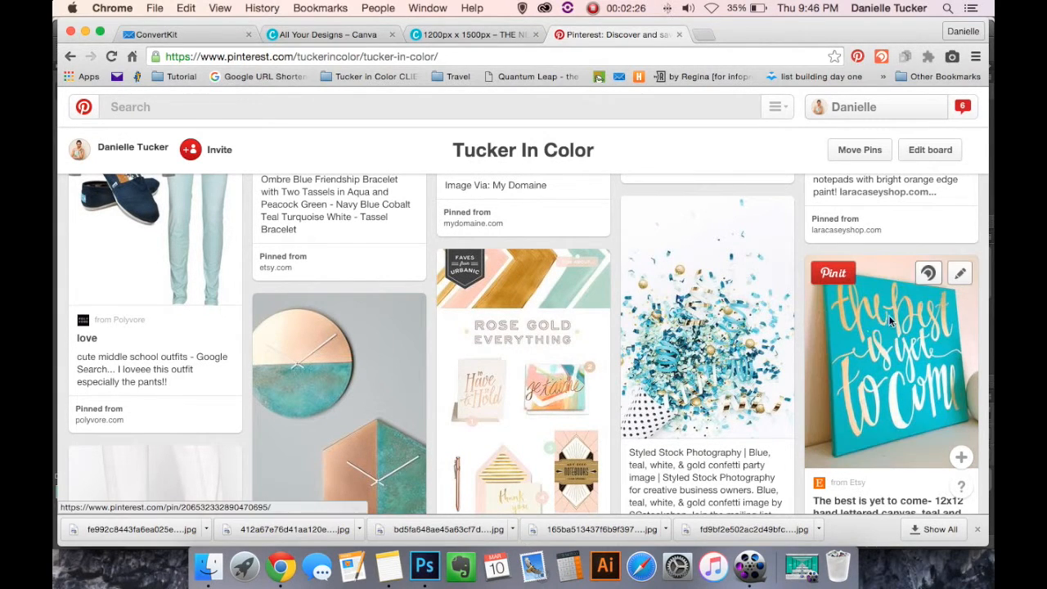
{"action": "scroll", "coordinate": [832, 379], "scroll_direction": "up", "scroll_amount": 10}
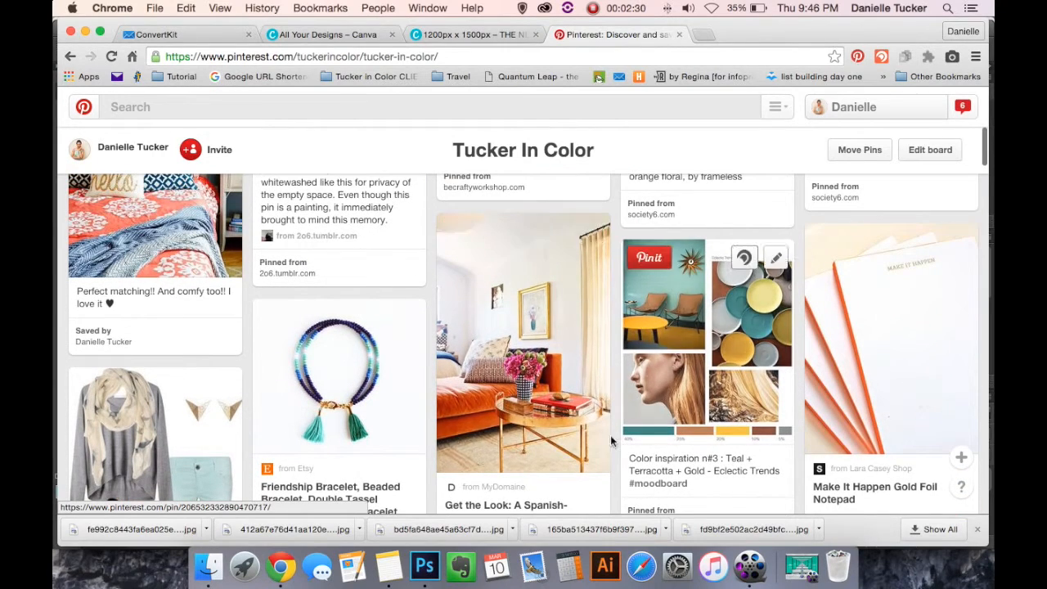
{"action": "scroll", "coordinate": [714, 416], "scroll_direction": "up", "scroll_amount": 4}
{"action": "scroll", "coordinate": [714, 416], "scroll_direction": "up", "scroll_amount": 8}
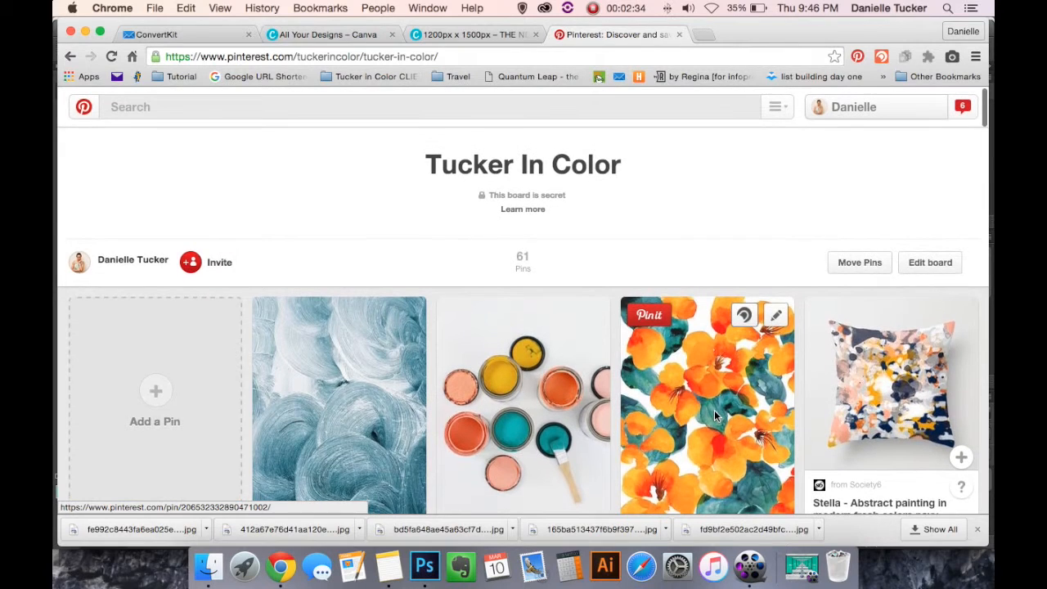
{"action": "scroll", "coordinate": [713, 411], "scroll_direction": "down", "scroll_amount": 1}
{"action": "scroll", "coordinate": [714, 411], "scroll_direction": "up", "scroll_amount": 1}
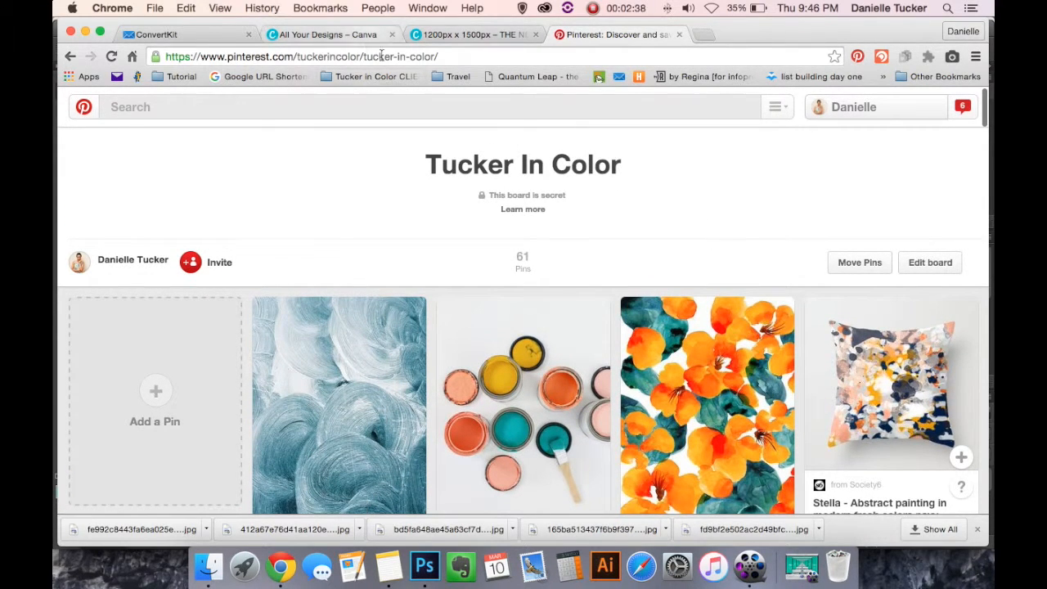
Switch to the mood board design in Canva, close the teal stone image's crop view and deselect everything.
{"action": "left_click", "coordinate": [515, 37]}
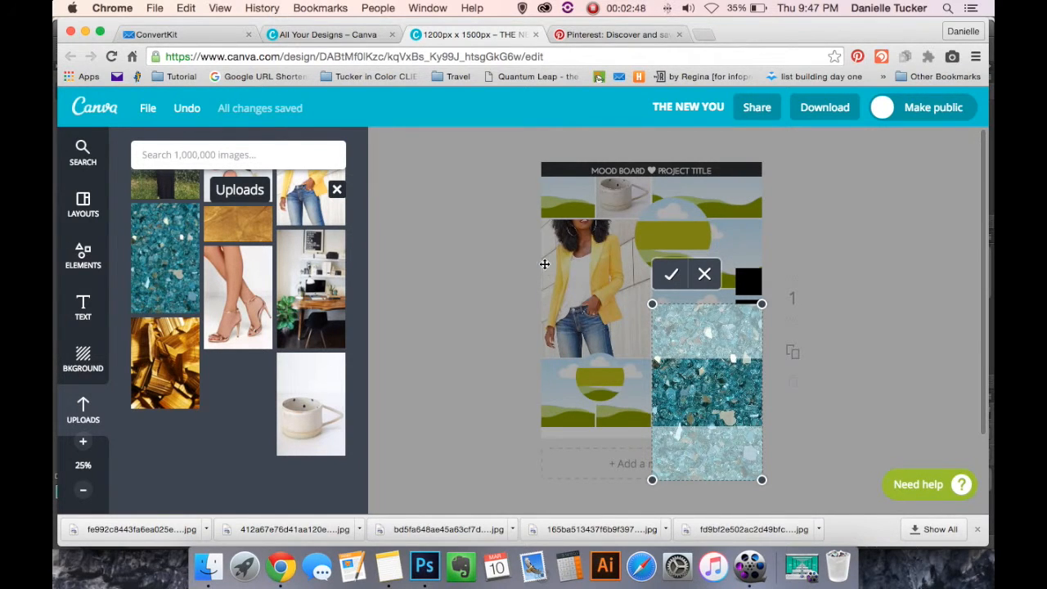
{"action": "left_click", "coordinate": [543, 263]}
{"action": "scroll", "coordinate": [444, 249], "scroll_direction": "down", "scroll_amount": 1}
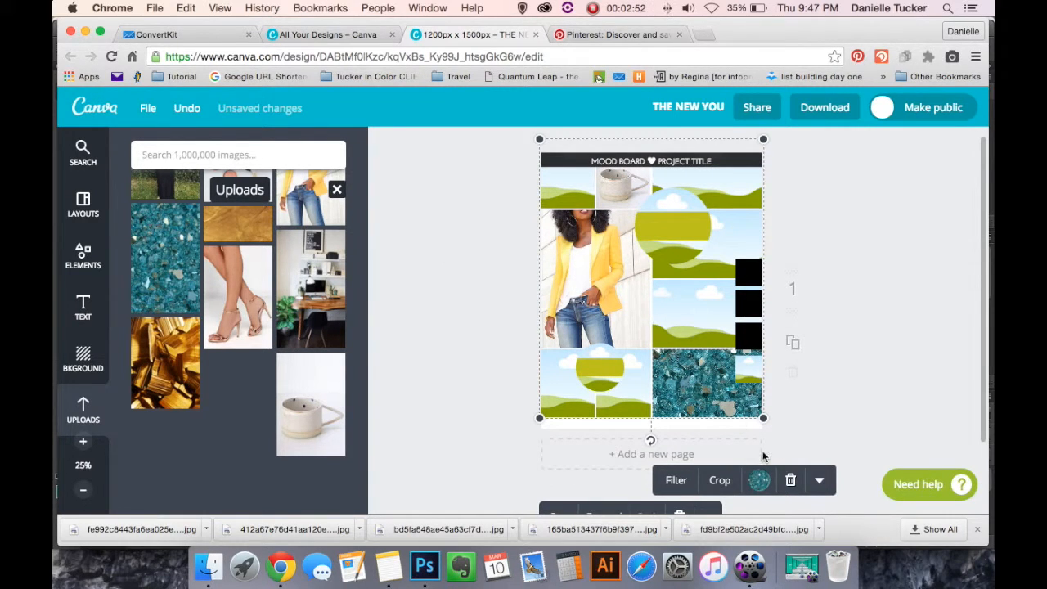
{"action": "double_click", "coordinate": [722, 409]}
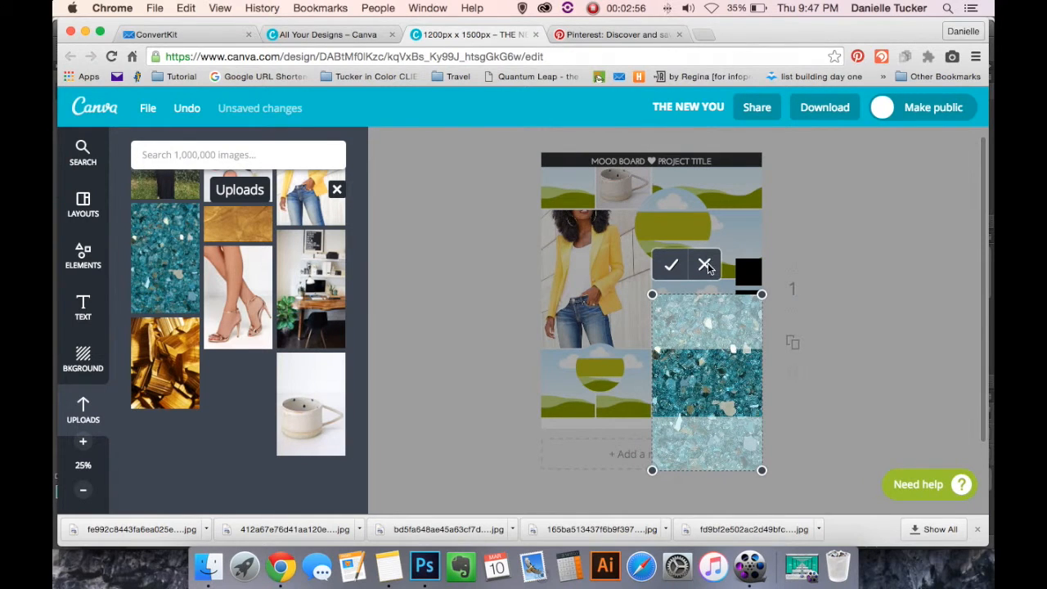
{"action": "left_click", "coordinate": [851, 325]}
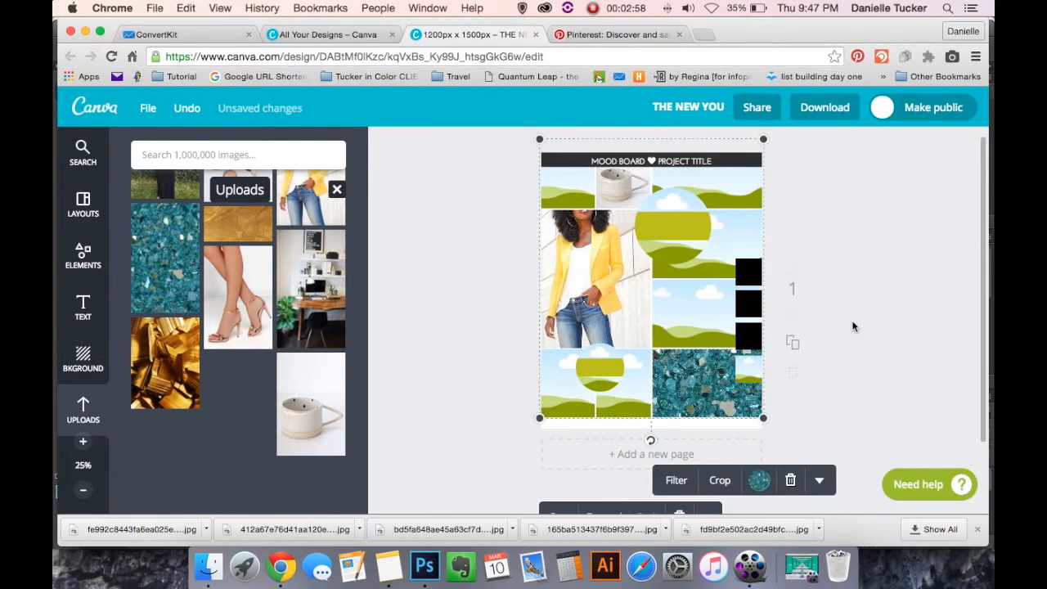
{"action": "left_click", "coordinate": [851, 320]}
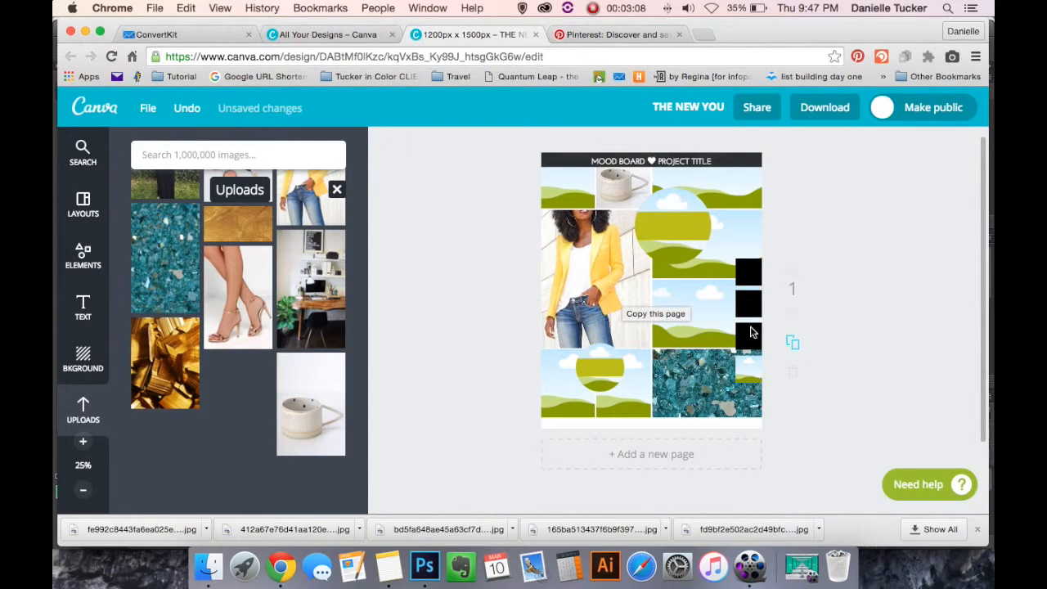
{"action": "scroll", "coordinate": [753, 332], "scroll_direction": "up", "scroll_amount": 1}
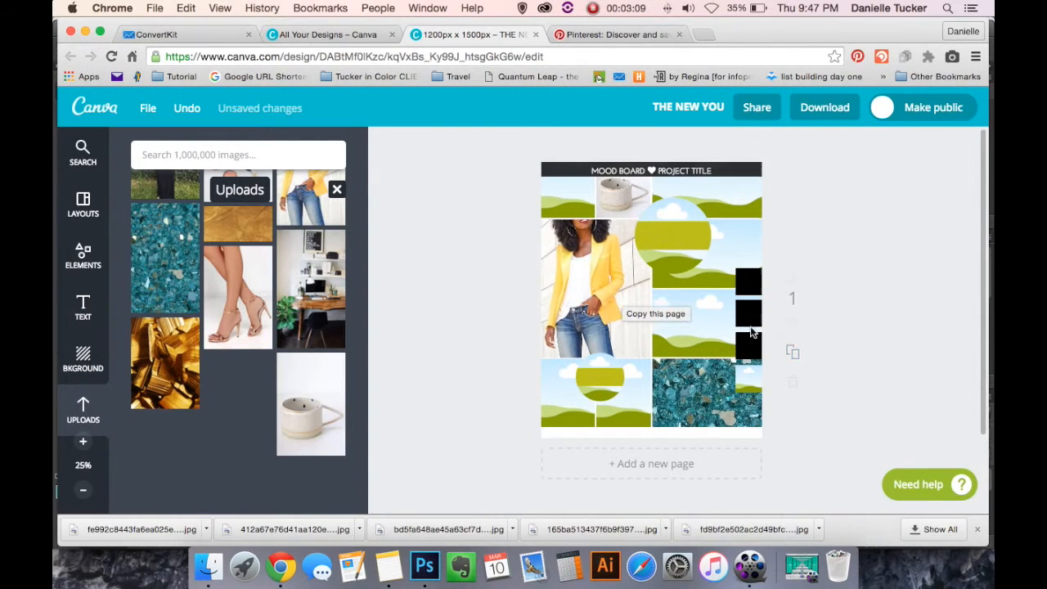
Open the layouts and browse the available photo grids for the mood board.
{"action": "left_click", "coordinate": [79, 202]}
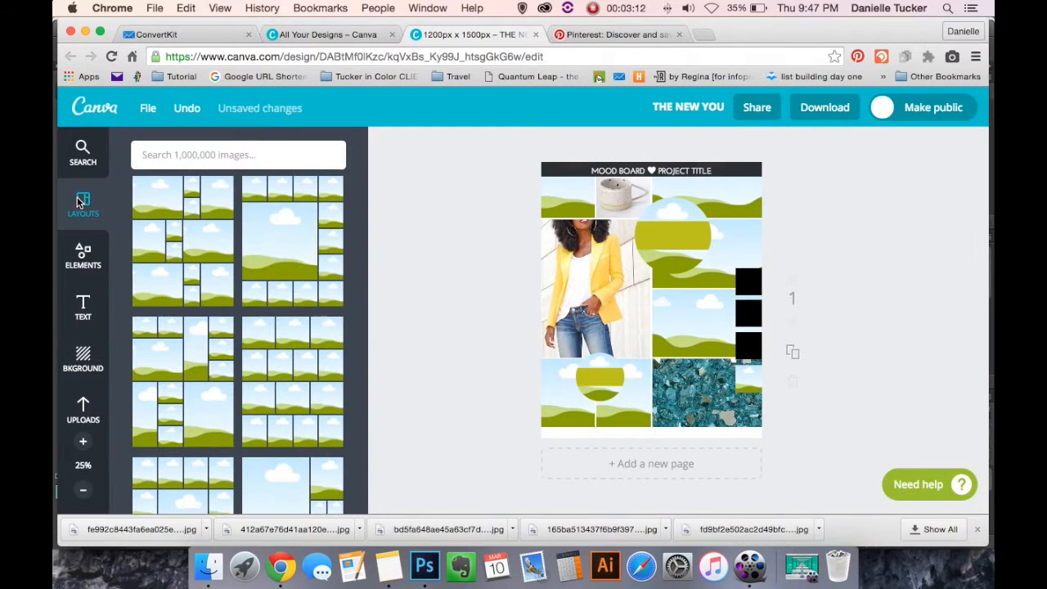
{"action": "scroll", "coordinate": [273, 243], "scroll_direction": "down", "scroll_amount": 5}
{"action": "scroll", "coordinate": [272, 244], "scroll_direction": "up", "scroll_amount": 10}
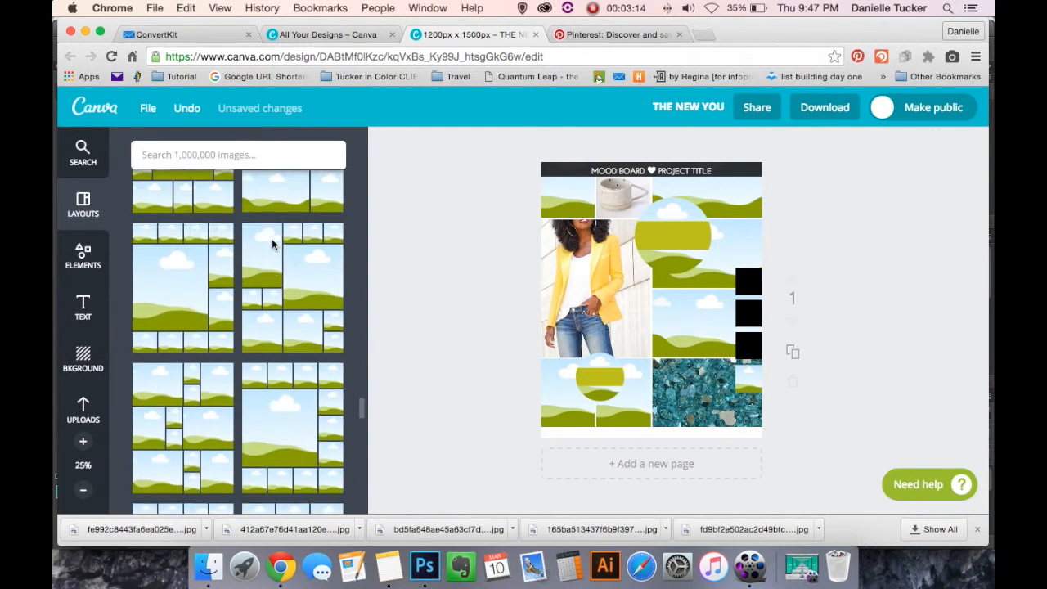
{"action": "scroll", "coordinate": [272, 243], "scroll_direction": "up", "scroll_amount": 5}
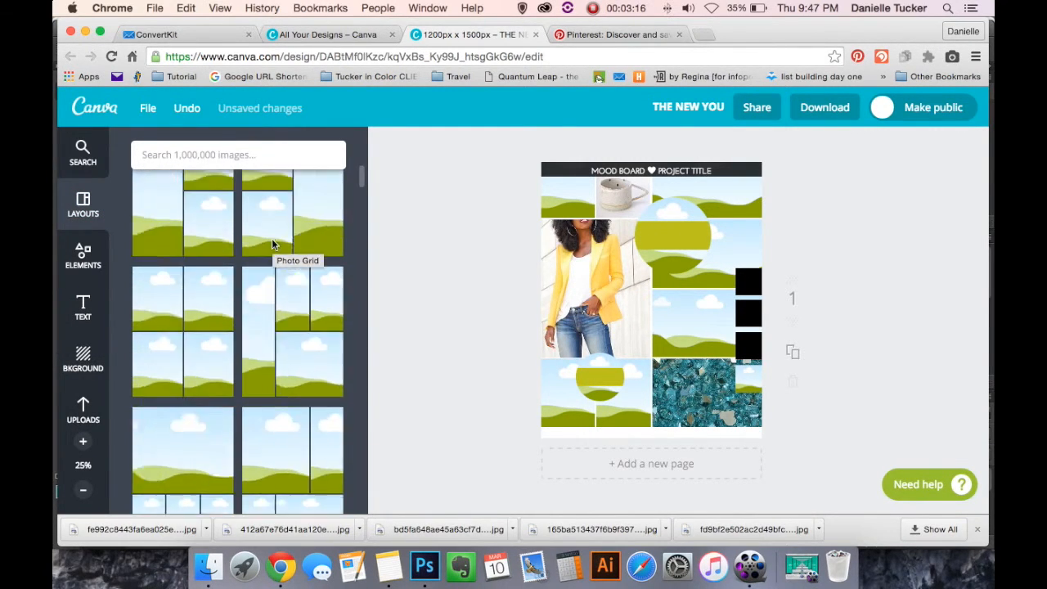
{"action": "scroll", "coordinate": [273, 244], "scroll_direction": "down", "scroll_amount": 5}
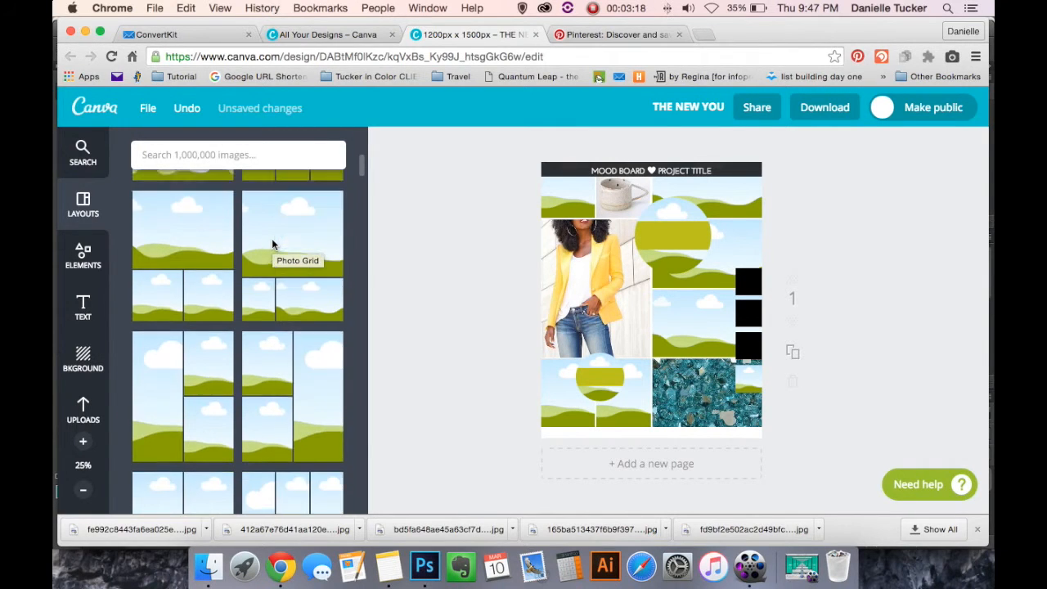
Browse further through the layouts to compare photo grids with different numbers and arrangements of cells.
{"action": "scroll", "coordinate": [273, 243], "scroll_direction": "down", "scroll_amount": 5}
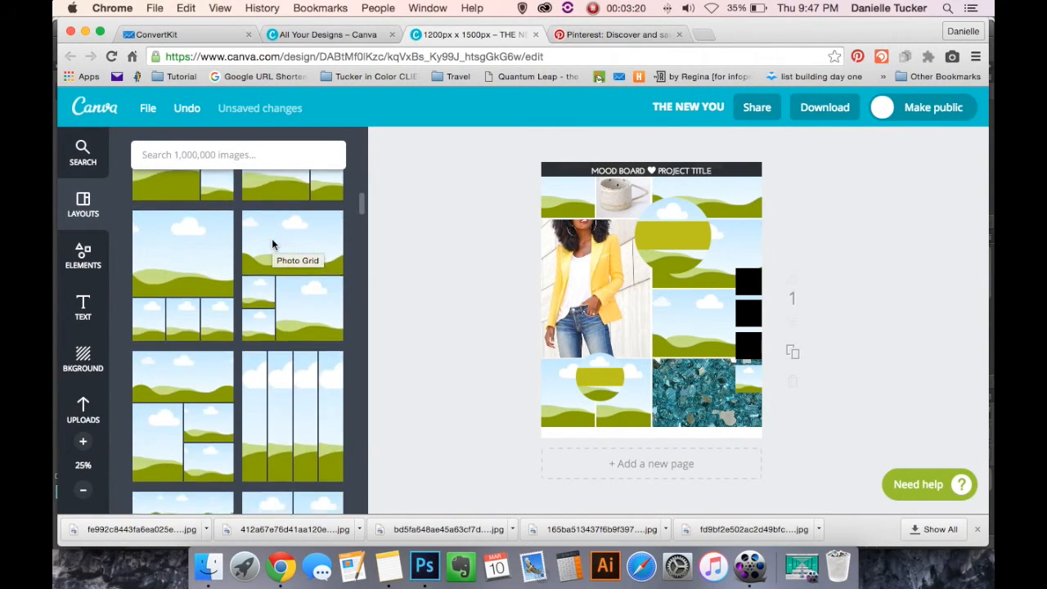
{"action": "scroll", "coordinate": [272, 244], "scroll_direction": "up", "scroll_amount": 5}
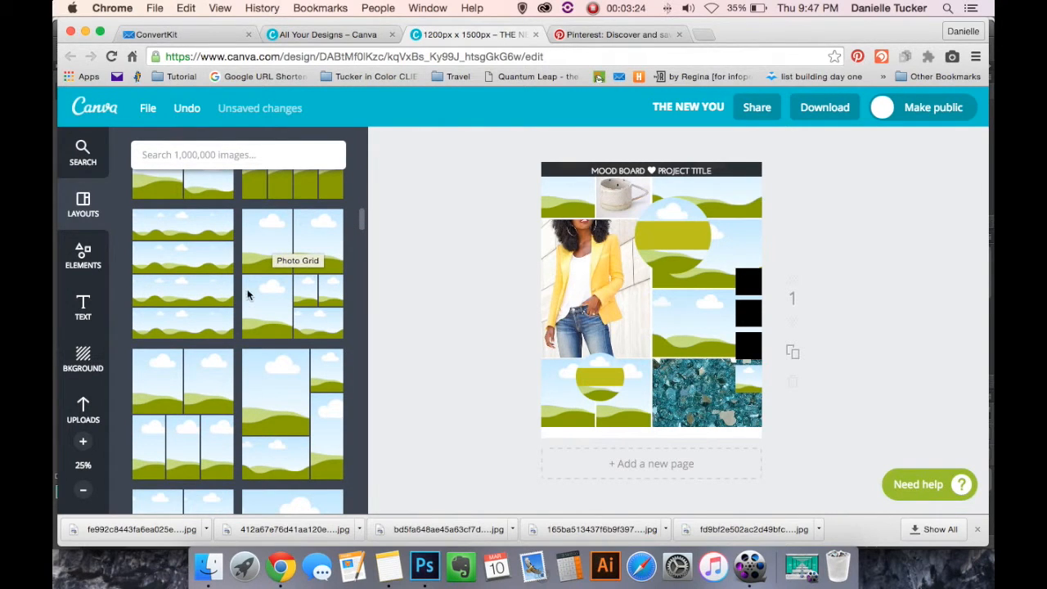
{"action": "scroll", "coordinate": [288, 311], "scroll_direction": "down", "scroll_amount": 4}
{"action": "scroll", "coordinate": [288, 312], "scroll_direction": "down", "scroll_amount": 5}
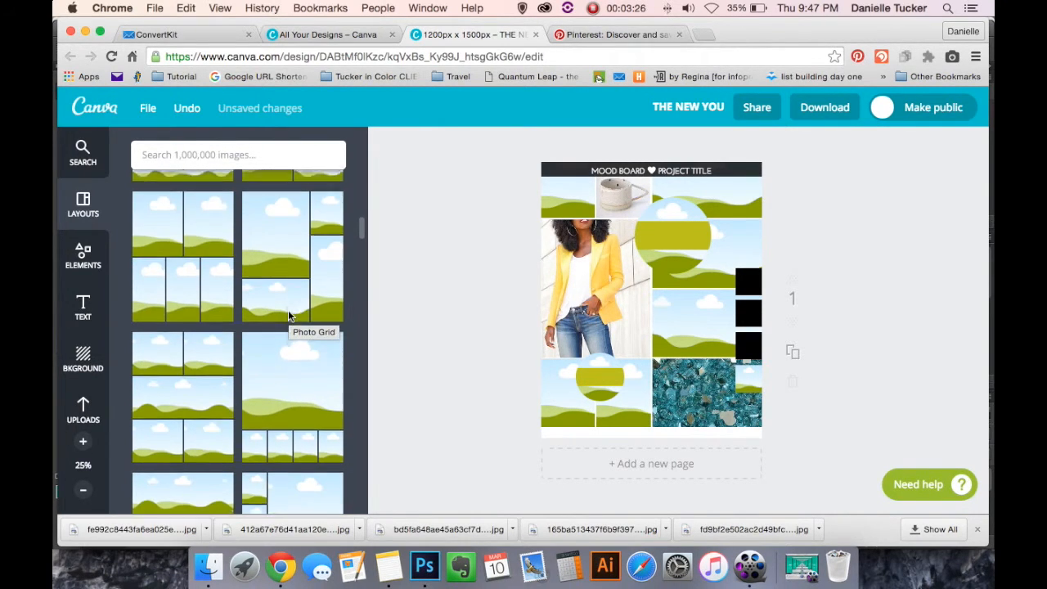
{"action": "scroll", "coordinate": [288, 315], "scroll_direction": "down", "scroll_amount": 5}
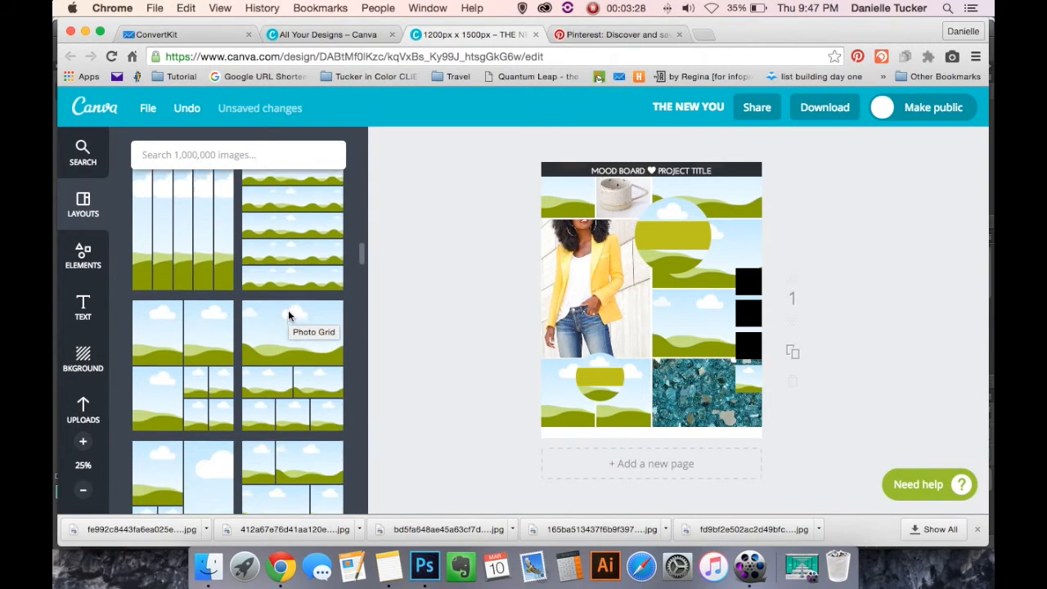
{"action": "scroll", "coordinate": [287, 315], "scroll_direction": "down", "scroll_amount": 1}
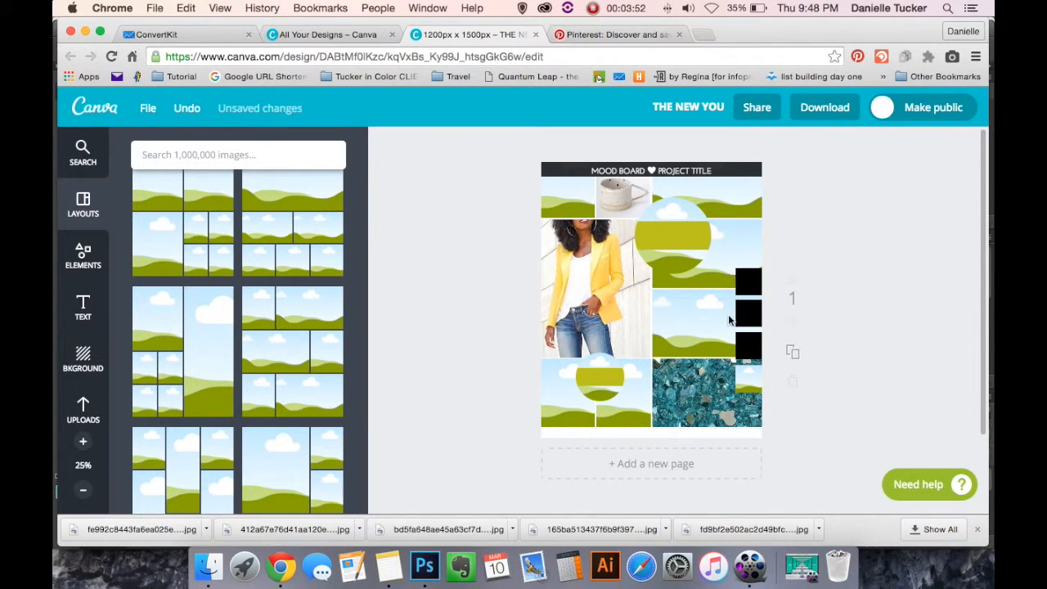
Add the circular photo frame with the olive band from the frame elements, placing it over the teal stone image.
{"action": "left_click", "coordinate": [85, 257]}
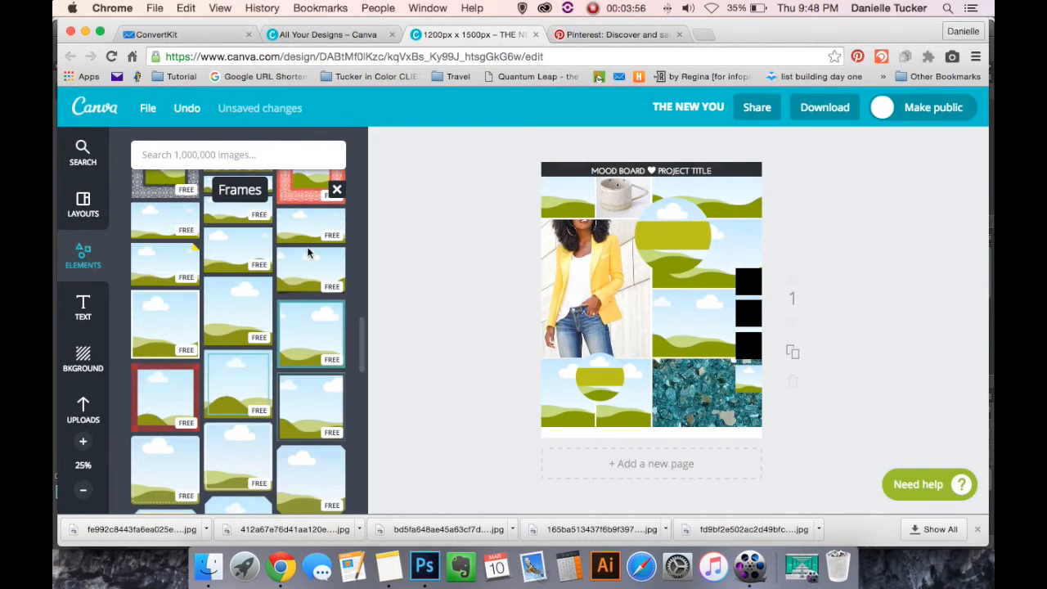
{"action": "scroll", "coordinate": [310, 254], "scroll_direction": "up", "scroll_amount": 8}
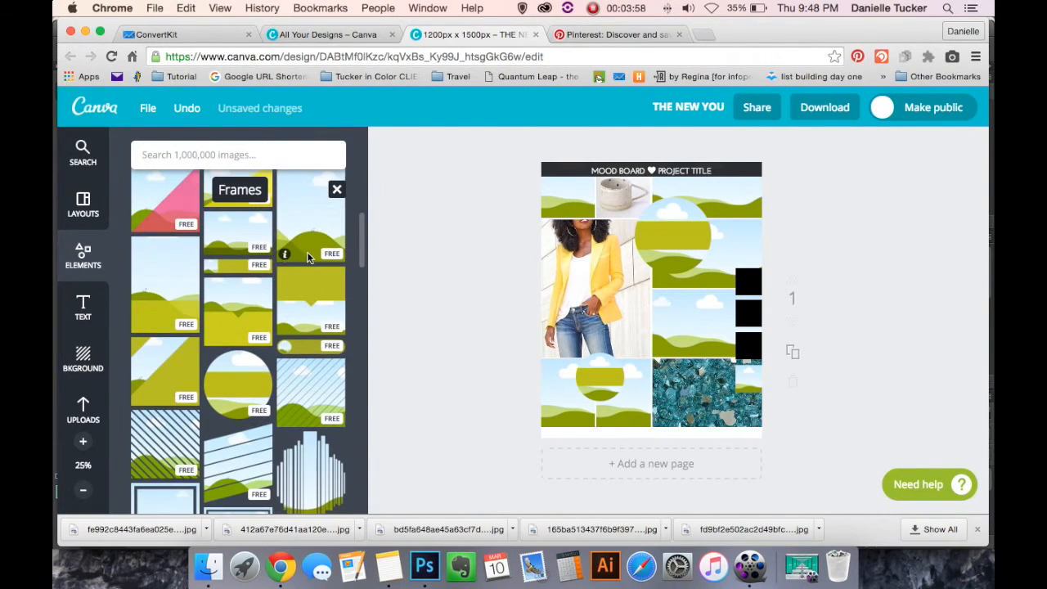
{"action": "scroll", "coordinate": [307, 258], "scroll_direction": "down", "scroll_amount": 3}
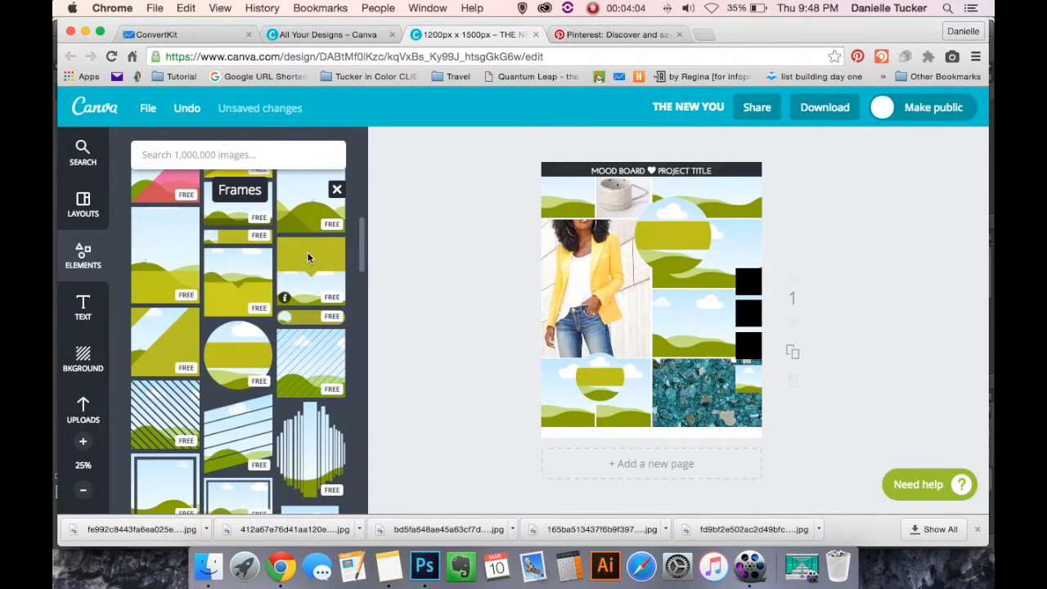
{"action": "left_click_drag", "start_coordinate": [237, 349], "coordinate": [491, 236]}
{"action": "left_click_drag", "start_coordinate": [578, 283], "coordinate": [679, 356]}
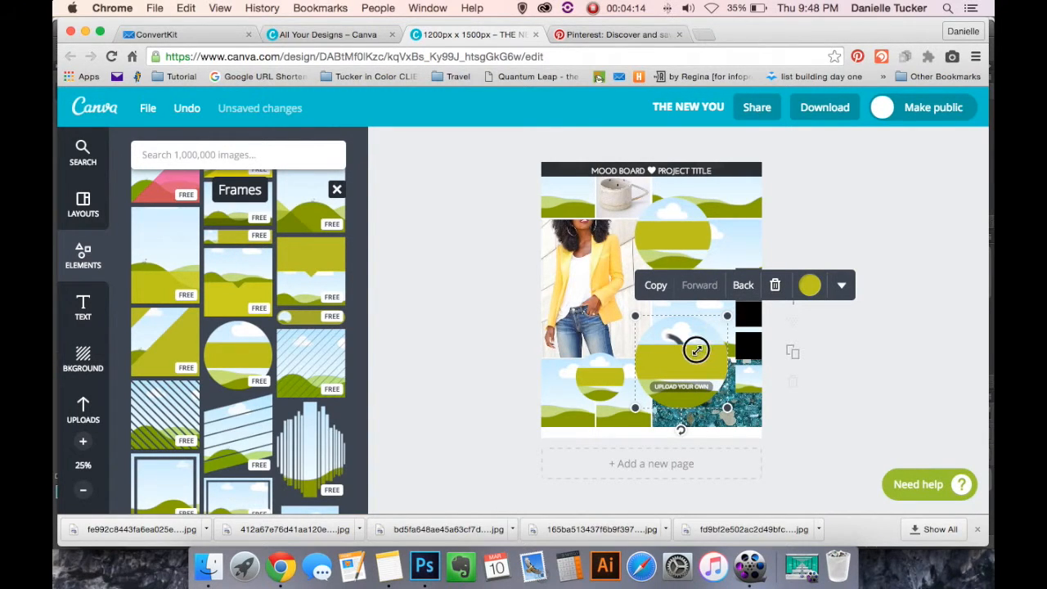
Resize the new circular frame and position it above the teal stone image, overlapping the photo cell there.
{"action": "left_click_drag", "start_coordinate": [725, 317], "coordinate": [696, 349]}
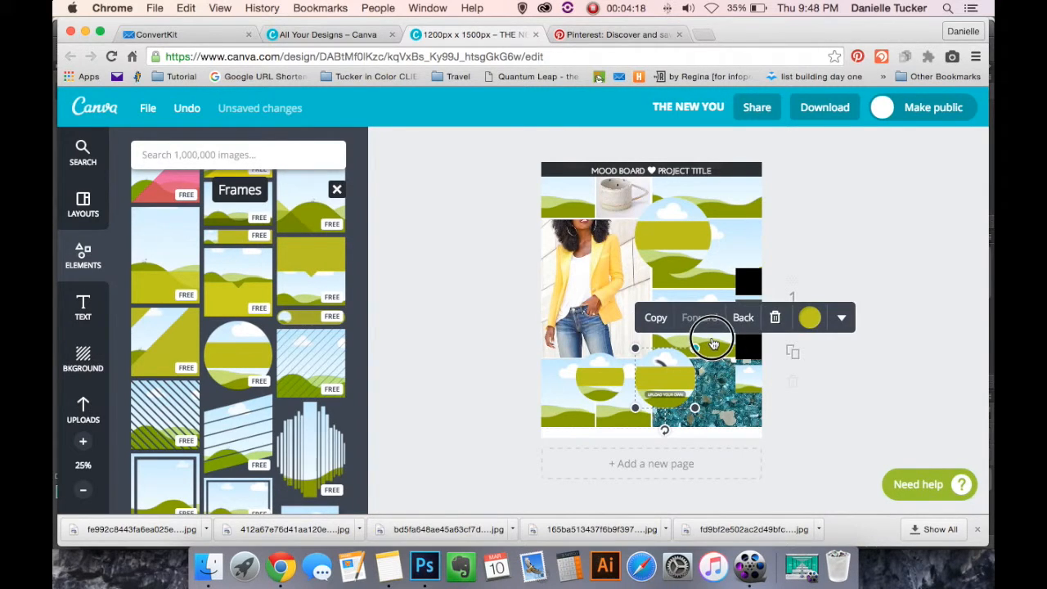
{"action": "left_click", "coordinate": [711, 339]}
{"action": "mouse_move", "coordinate": [711, 339]}
{"action": "left_mouse_down"}
{"action": "mouse_move", "coordinate": [720, 331]}
{"action": "mouse_move", "coordinate": [708, 333]}
{"action": "left_mouse_up"}
{"action": "left_click_drag", "start_coordinate": [683, 370], "coordinate": [686, 344]}
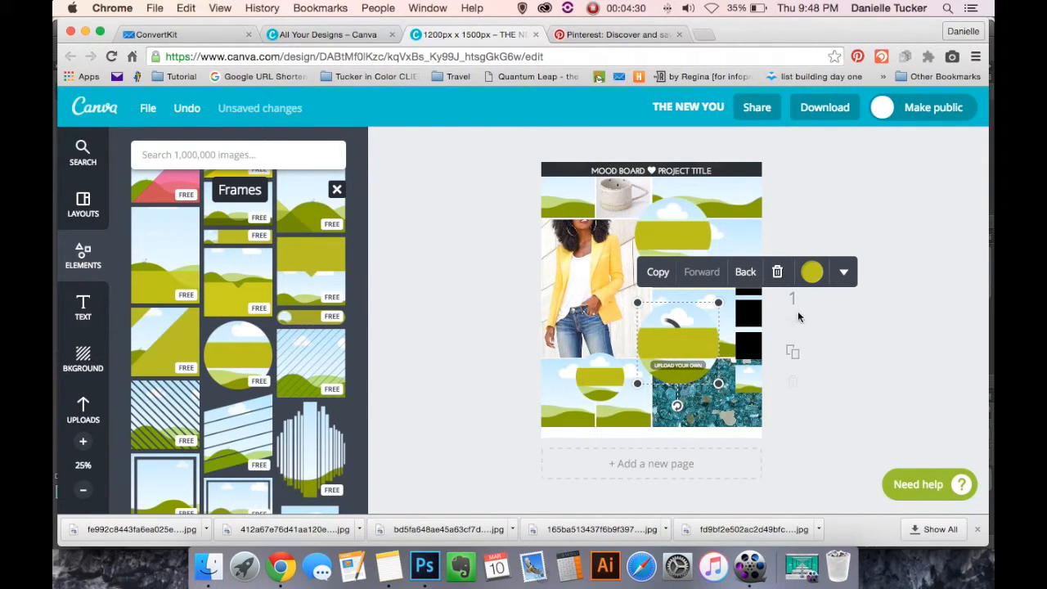
Delete the newly added circular frame from the mood board.
{"action": "left_click", "coordinate": [750, 334]}
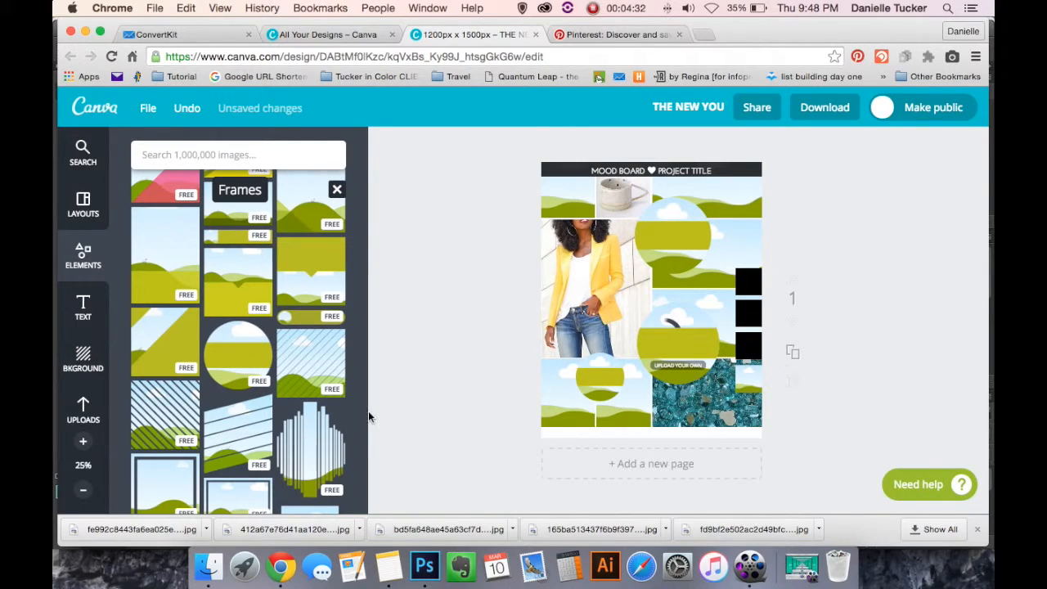
{"action": "left_click", "coordinate": [663, 338]}
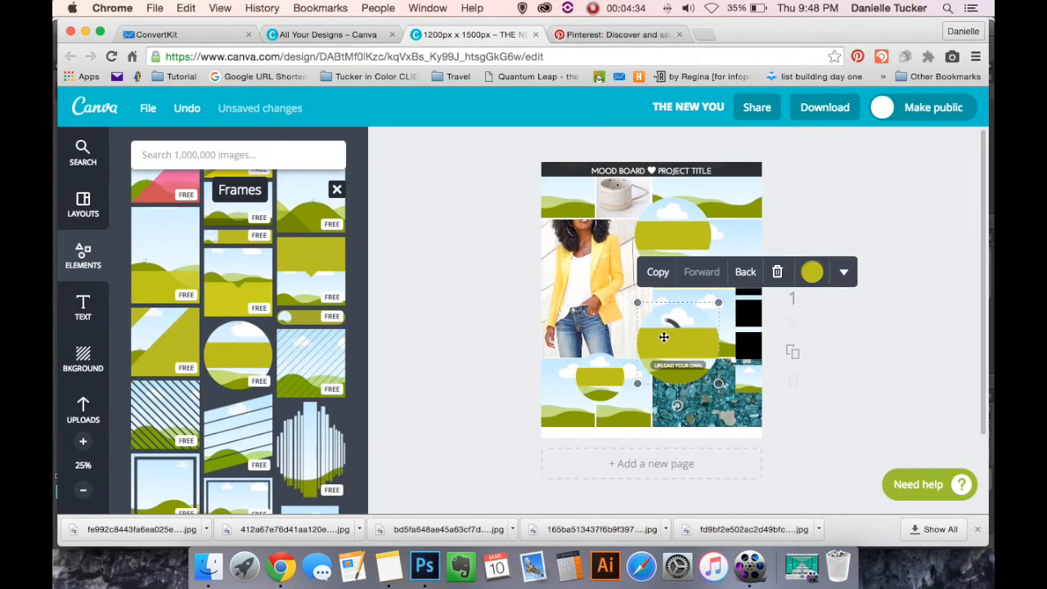
{"action": "left_click", "coordinate": [777, 271]}
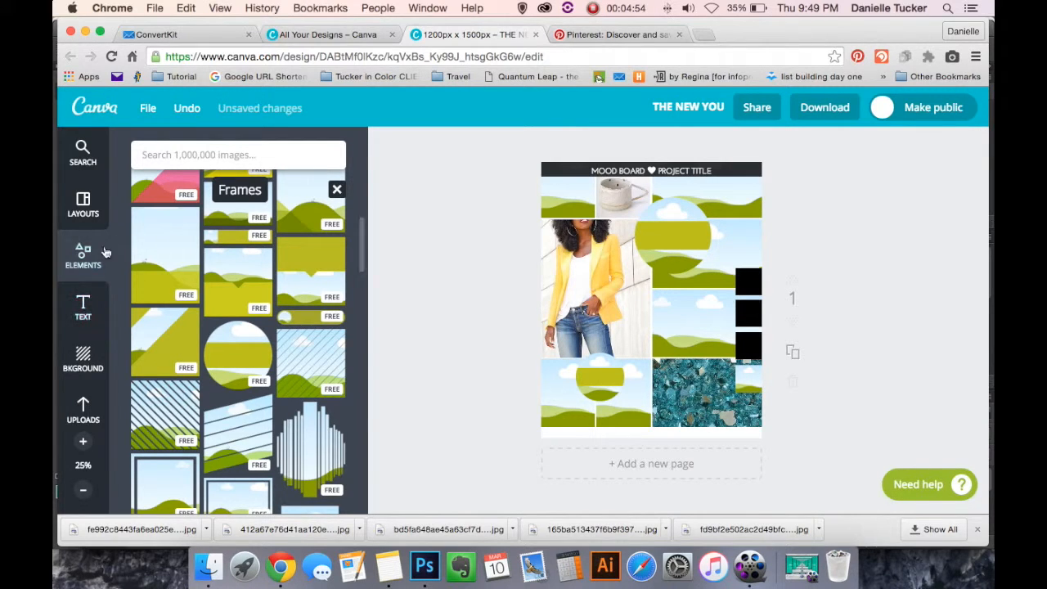
Add a plain square photo frame from further down the frames collection and position it over the lower part of the board.
{"action": "scroll", "coordinate": [182, 300], "scroll_direction": "up", "scroll_amount": 2}
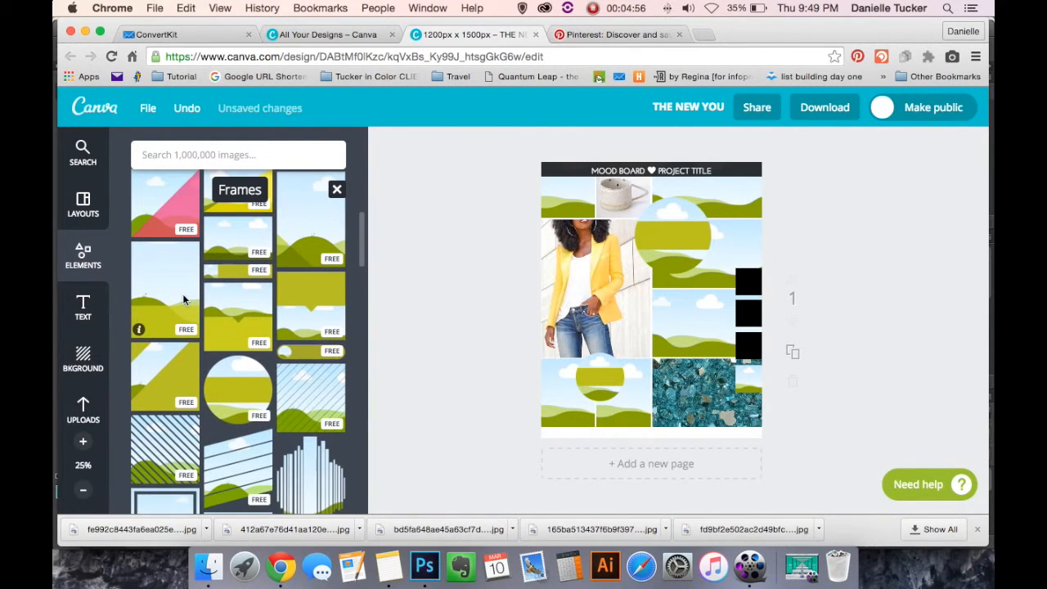
{"action": "scroll", "coordinate": [250, 362], "scroll_direction": "down", "scroll_amount": 6}
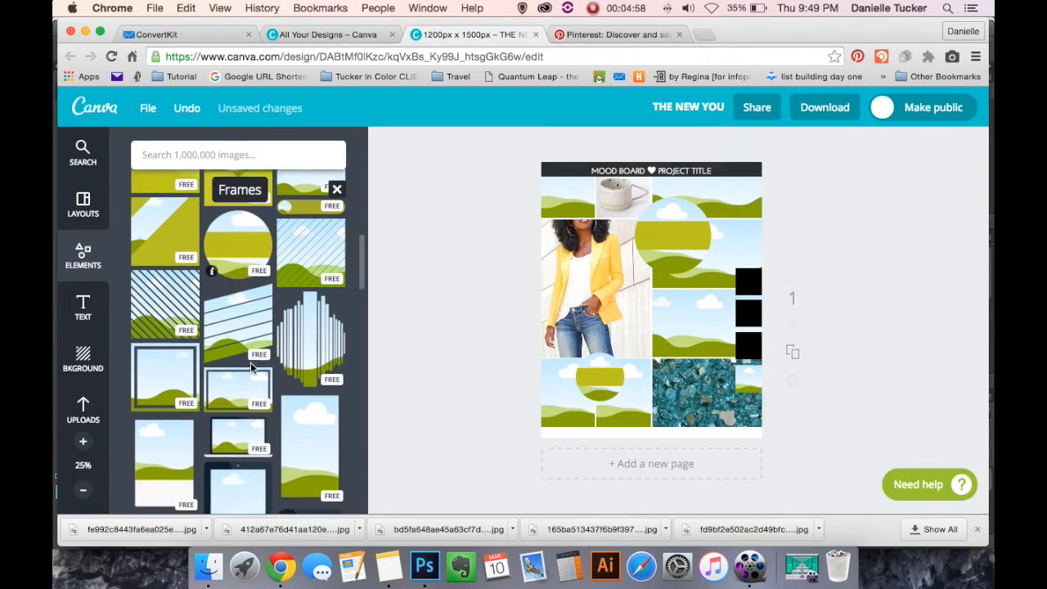
{"action": "scroll", "coordinate": [250, 362], "scroll_direction": "down", "scroll_amount": 10}
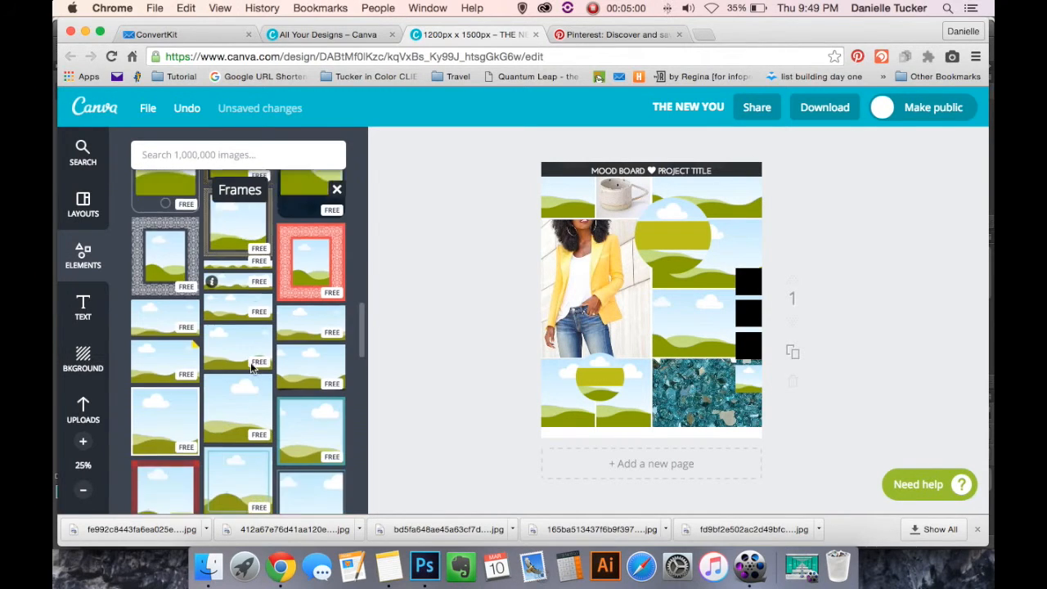
{"action": "left_click_drag", "start_coordinate": [252, 315], "coordinate": [522, 342]}
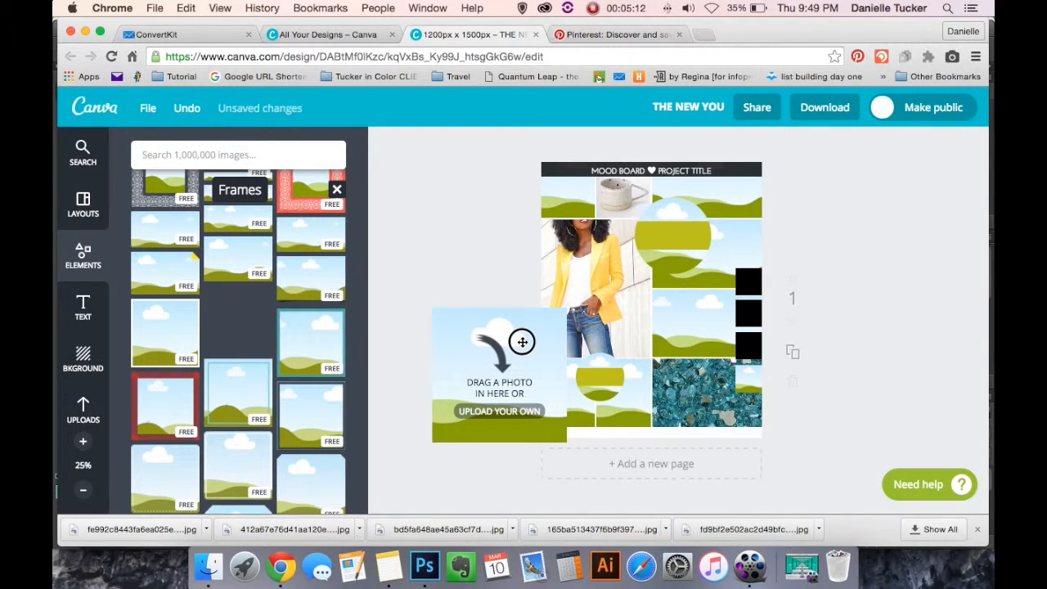
{"action": "left_click_drag", "start_coordinate": [522, 342], "coordinate": [522, 346]}
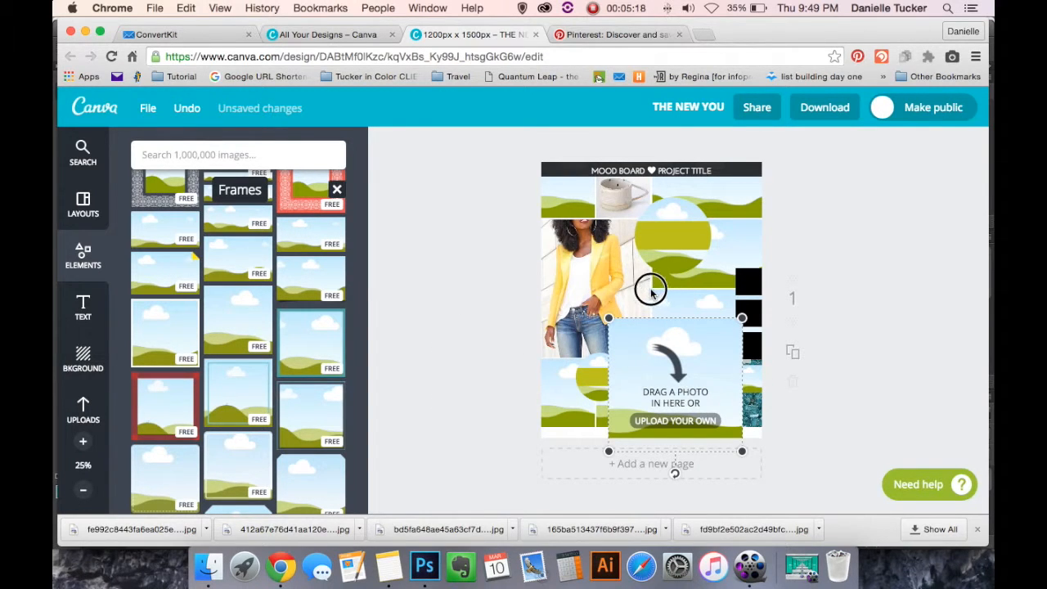
{"action": "left_click_drag", "start_coordinate": [651, 292], "coordinate": [685, 329]}
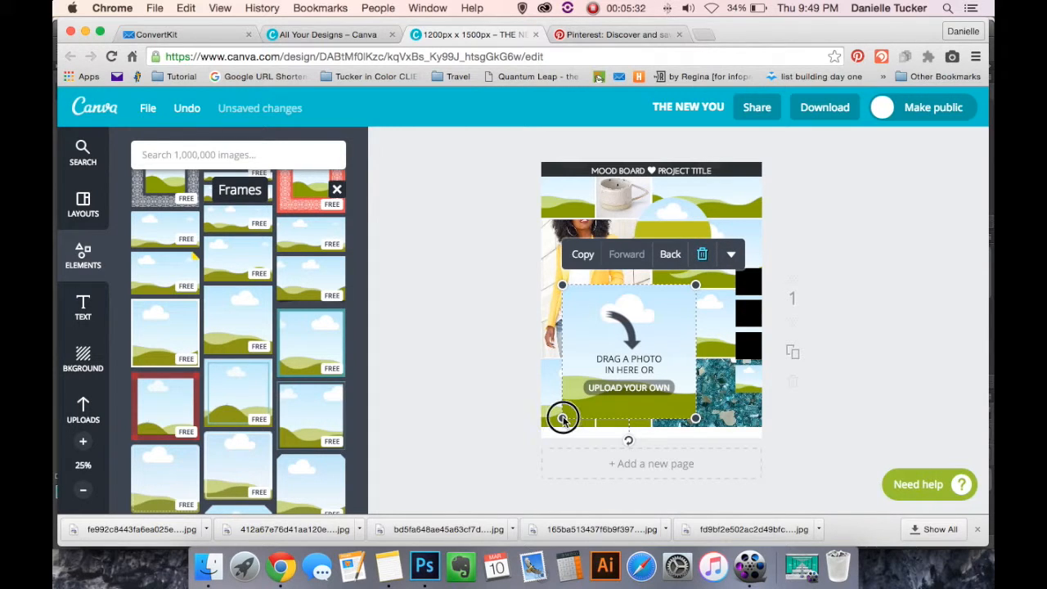
Try smaller and larger sizes for the square photo frame, then delete it from the board.
{"action": "left_click_drag", "start_coordinate": [609, 368], "coordinate": [636, 340]}
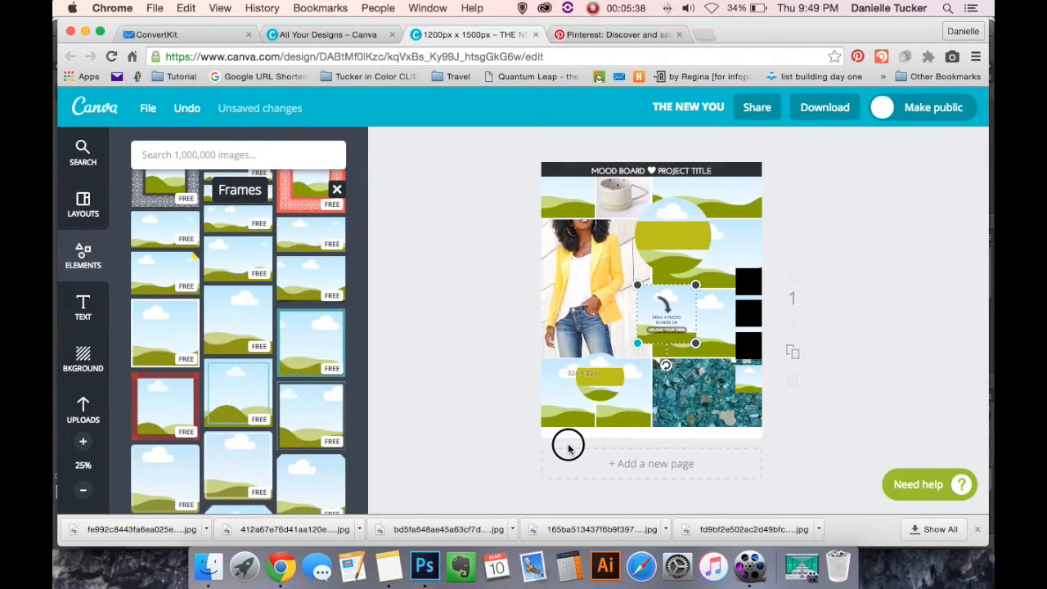
{"action": "left_click_drag", "start_coordinate": [569, 448], "coordinate": [565, 441]}
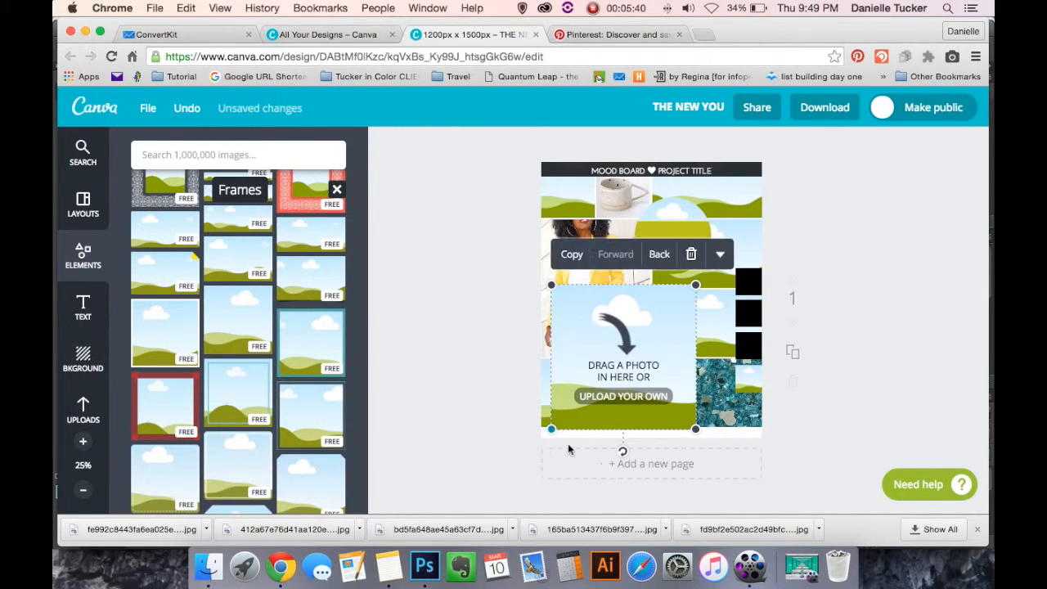
{"action": "left_click", "coordinate": [691, 256]}
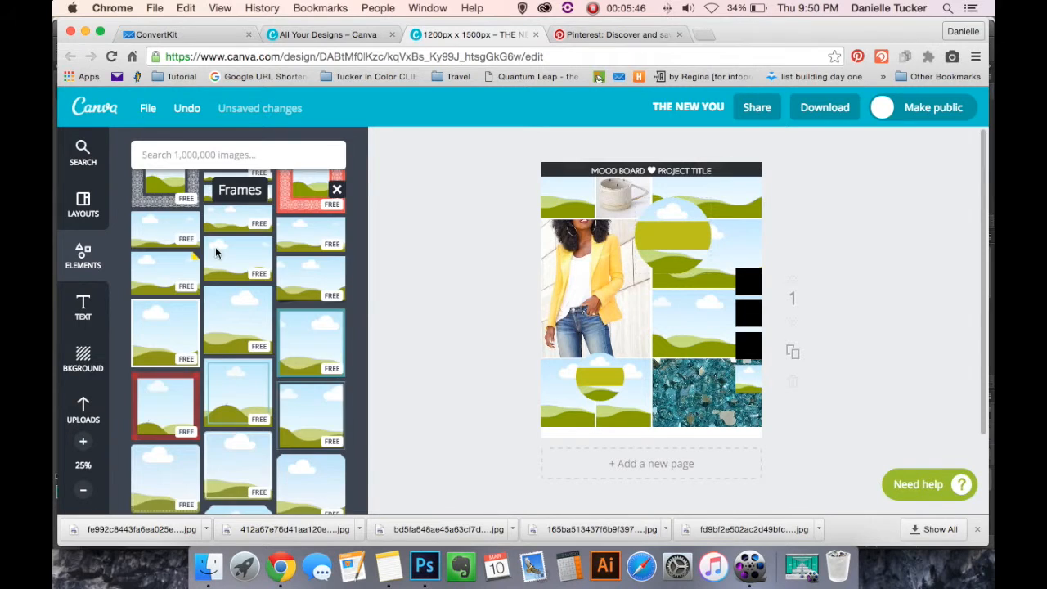
Review the layout grids and frames once more, then close the frames collection to show the element categories.
{"action": "scroll", "coordinate": [215, 249], "scroll_direction": "down", "scroll_amount": 5}
{"action": "left_click", "coordinate": [79, 209]}
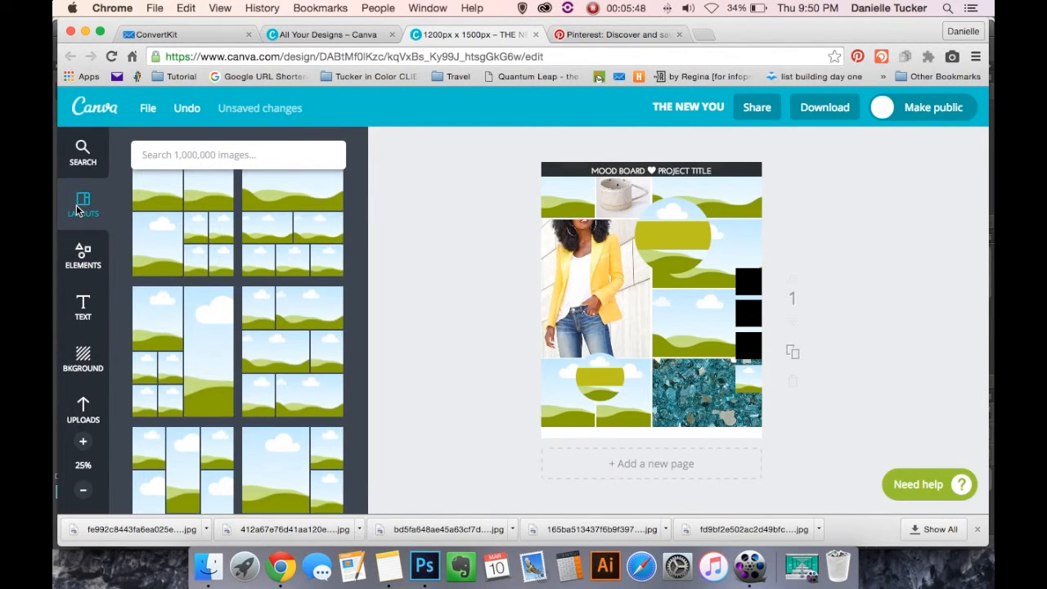
{"action": "scroll", "coordinate": [201, 245], "scroll_direction": "down", "scroll_amount": 5}
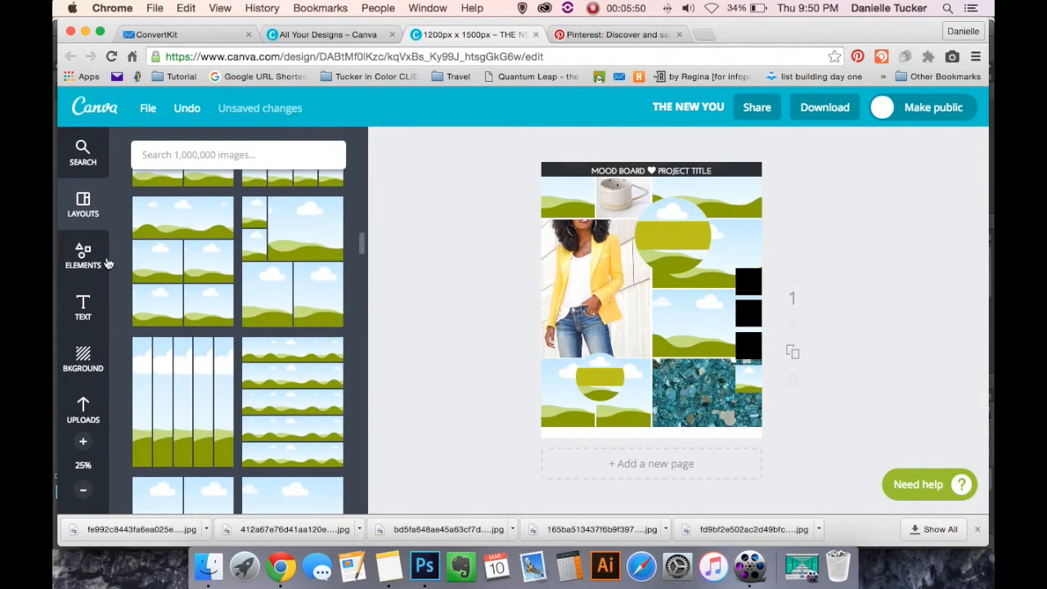
{"action": "left_click", "coordinate": [74, 260]}
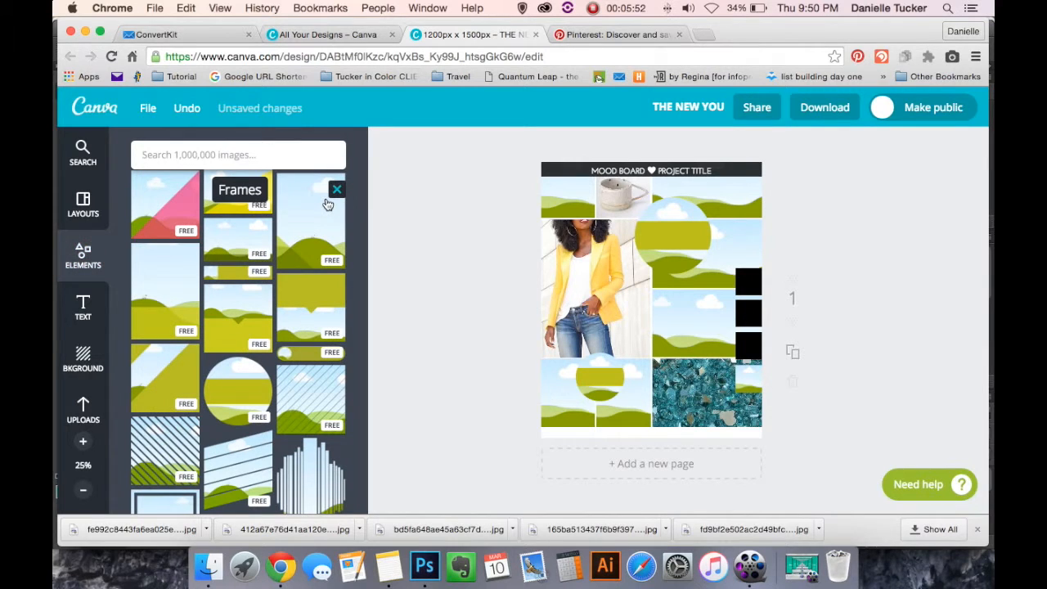
{"action": "left_click", "coordinate": [327, 201]}
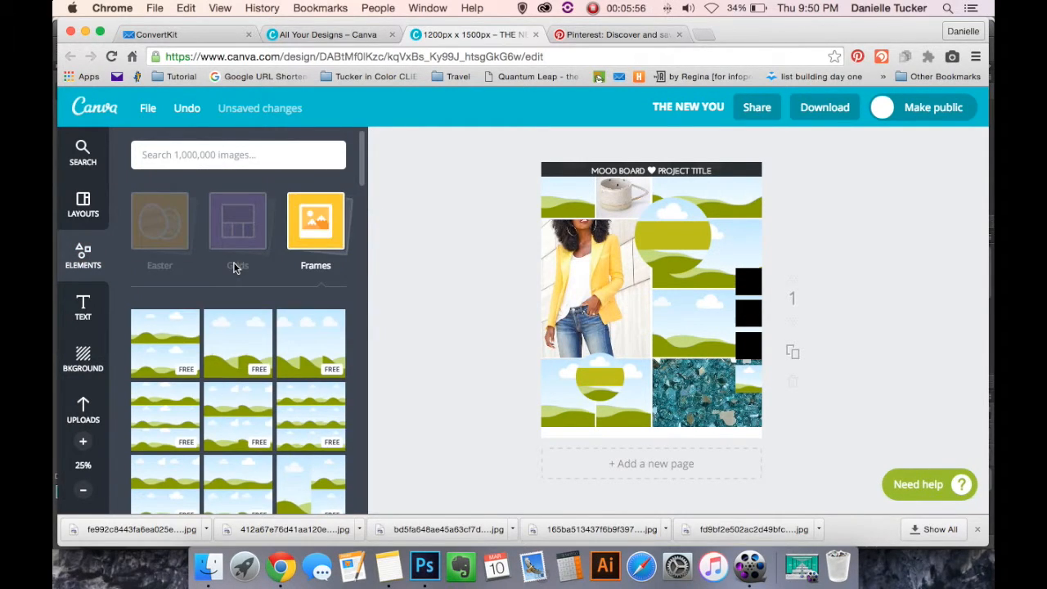
{"action": "left_click", "coordinate": [327, 230]}
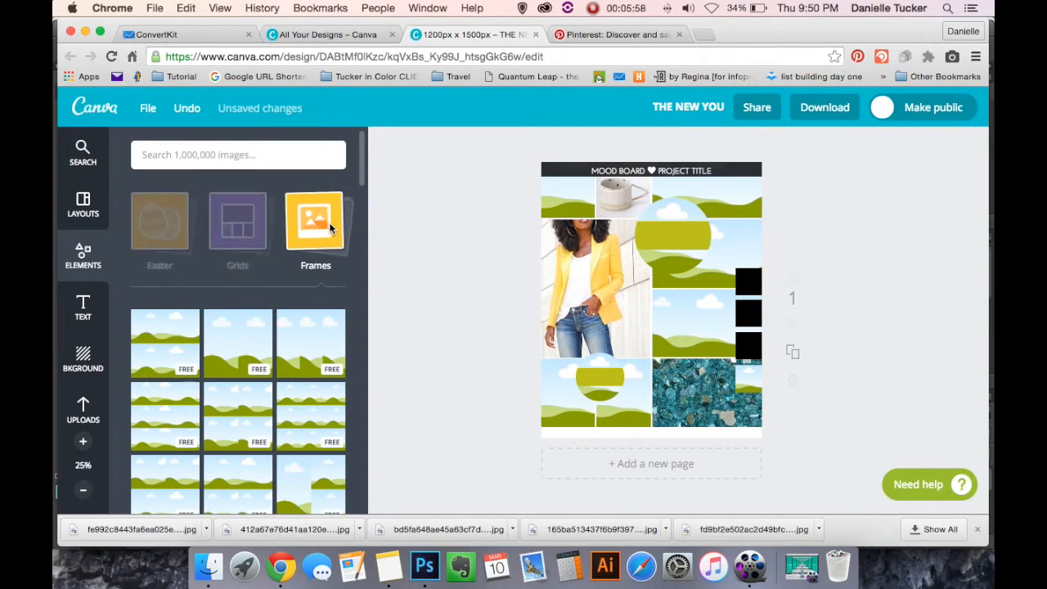
Add a black square from the shapes collection to the board, over the yellow blazer photo.
{"action": "left_click", "coordinate": [170, 318]}
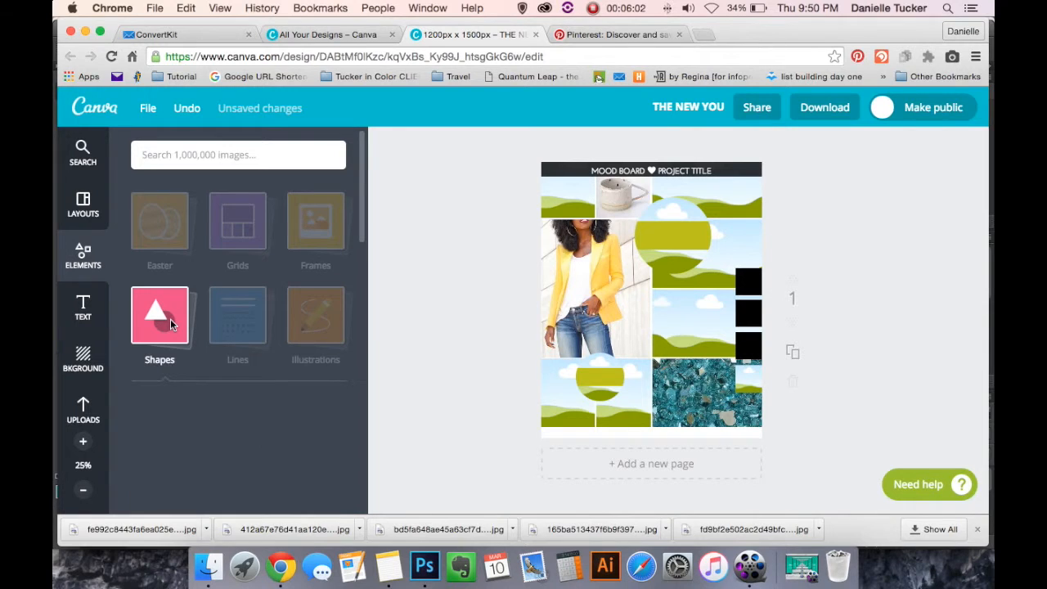
{"action": "scroll", "coordinate": [208, 373], "scroll_direction": "down", "scroll_amount": 2}
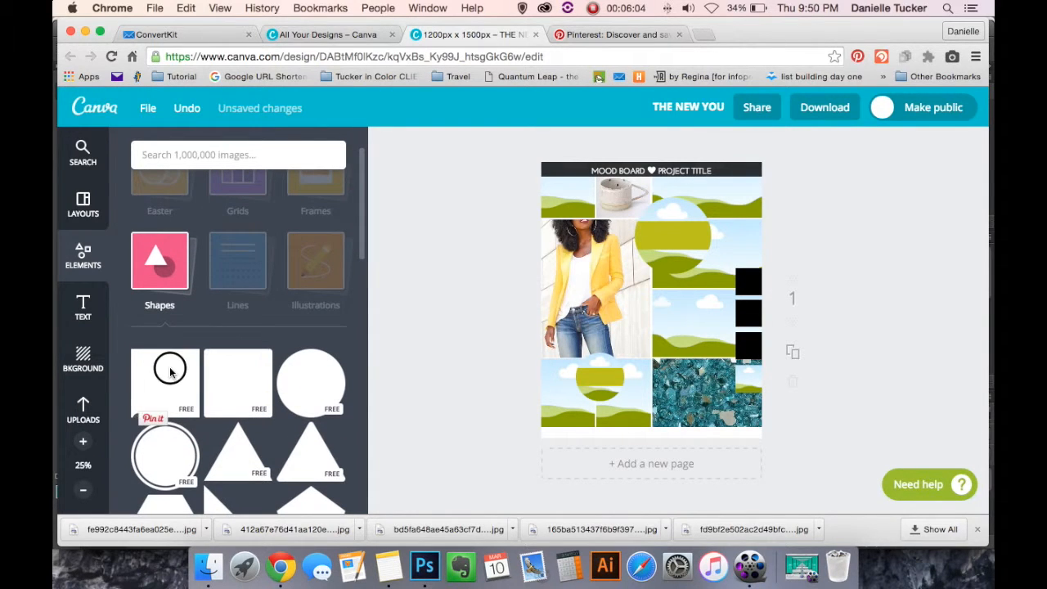
{"action": "left_click_drag", "start_coordinate": [170, 372], "coordinate": [614, 304]}
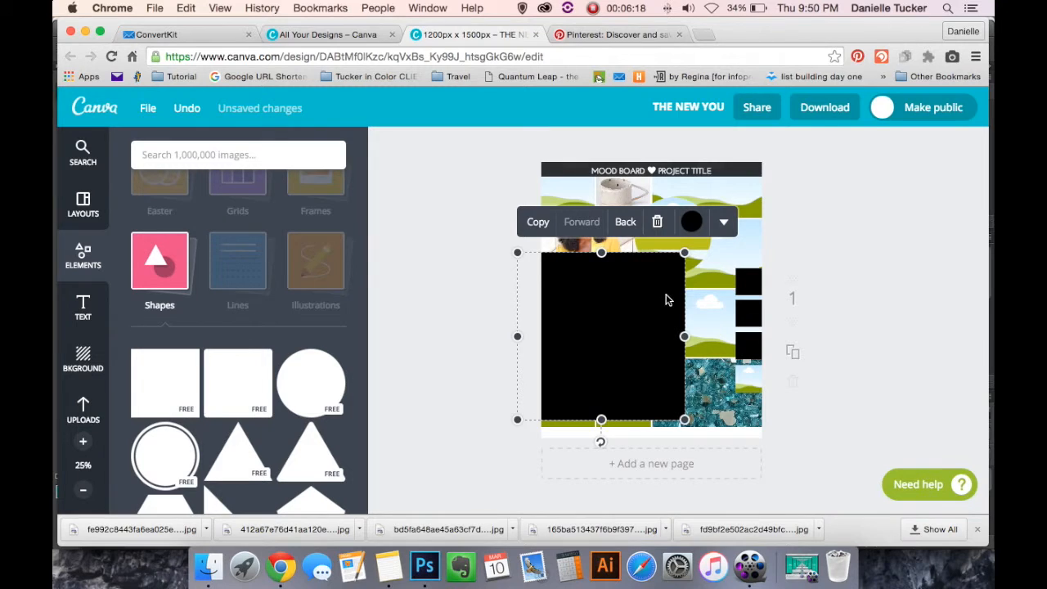
Duplicate the large black square and move the copy over the three small black squares at the board's edge.
{"action": "left_click", "coordinate": [537, 225]}
{"action": "left_click_drag", "start_coordinate": [651, 308], "coordinate": [745, 271]}
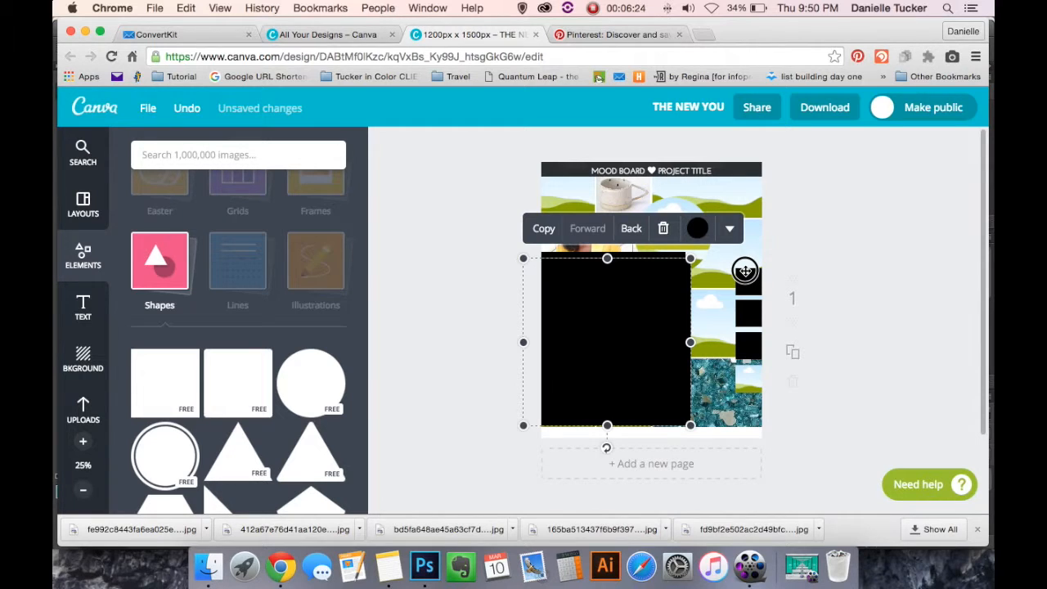
{"action": "left_click_drag", "start_coordinate": [745, 270], "coordinate": [713, 286]}
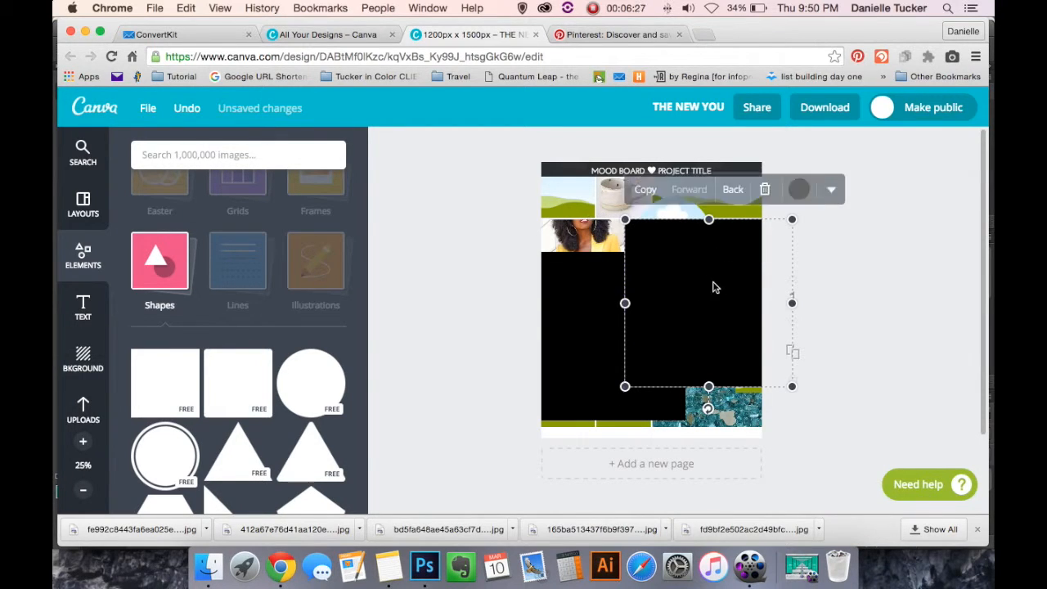
Delete the duplicated black square and select the original large one.
{"action": "left_click", "coordinate": [766, 191]}
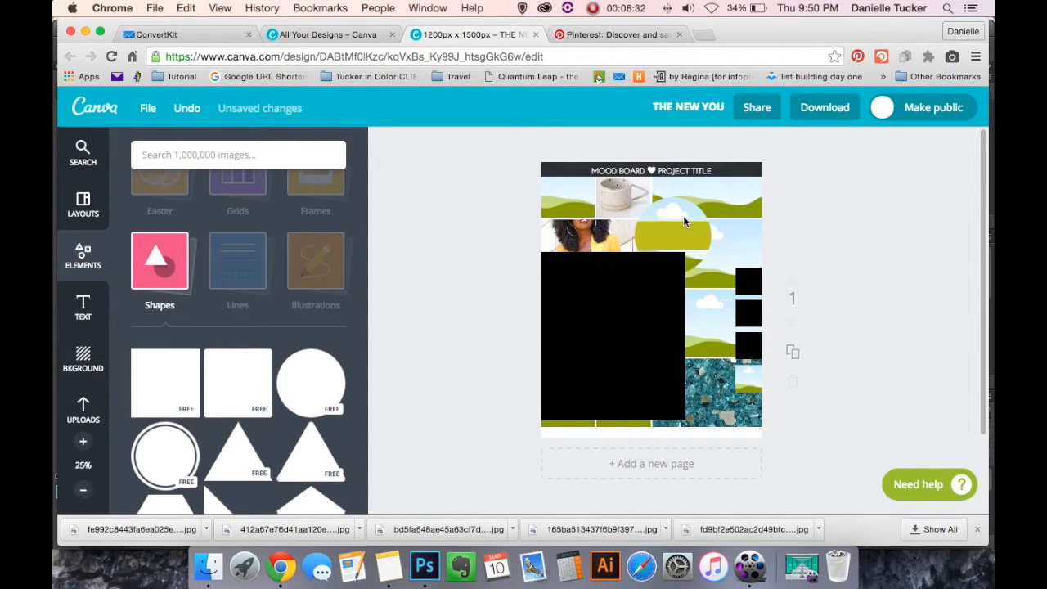
{"action": "left_click", "coordinate": [652, 303]}
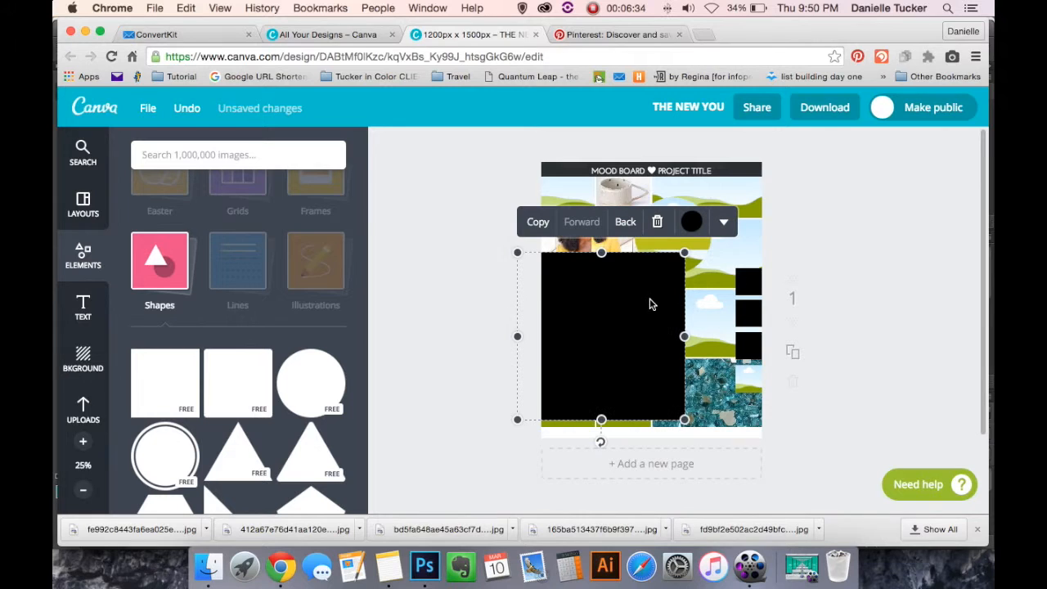
Delete the large black square covering the yellow blazer photo.
{"action": "left_click", "coordinate": [657, 222]}
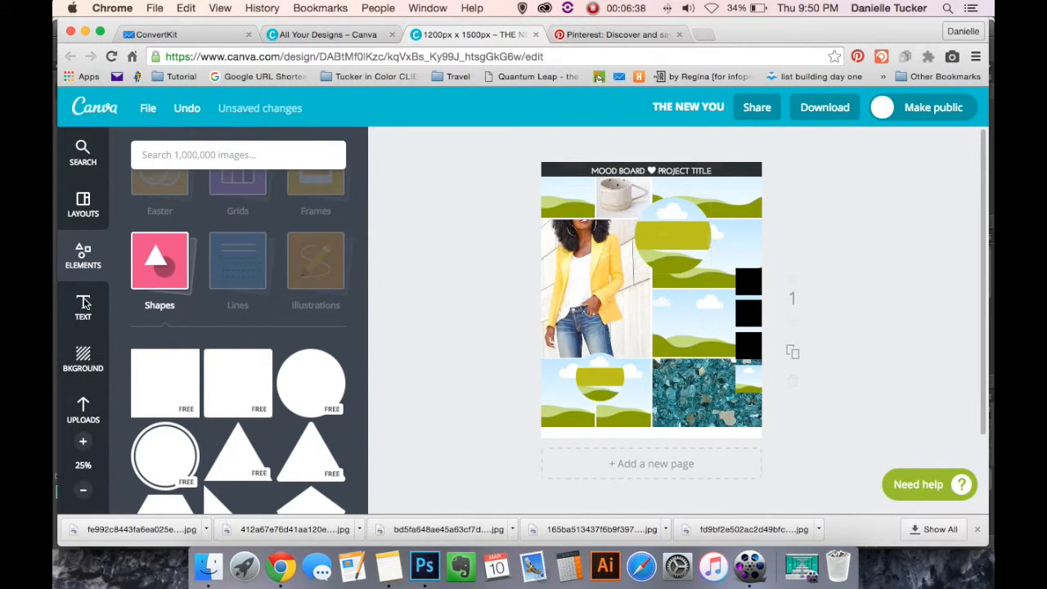
{"action": "scroll", "coordinate": [125, 262], "scroll_direction": "down", "scroll_amount": 8}
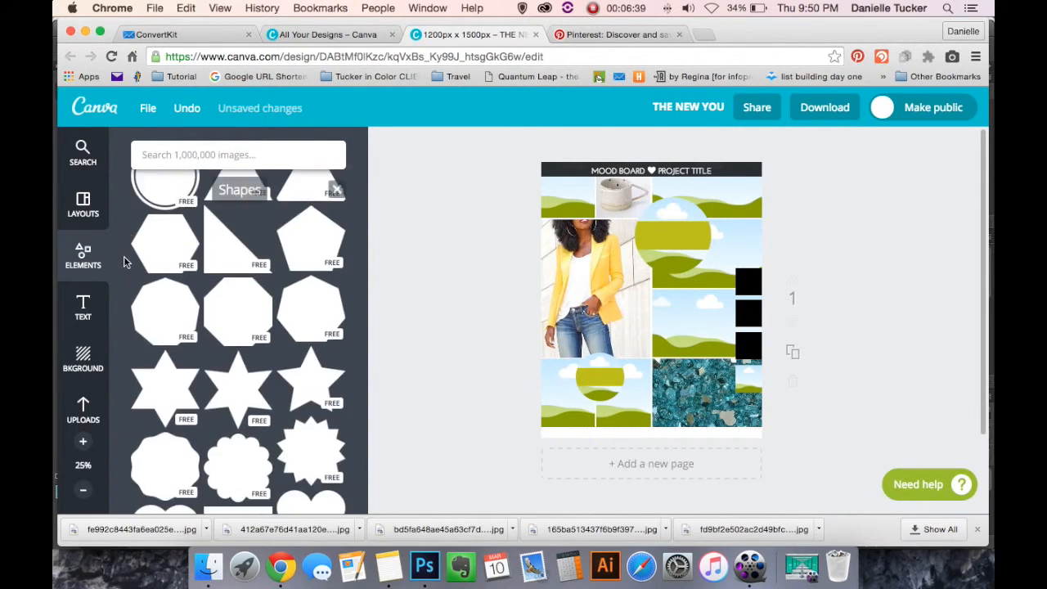
Fill the small square frame over the teal stone photo with the flat gold texture from the uploaded images.
{"action": "left_click", "coordinate": [83, 409]}
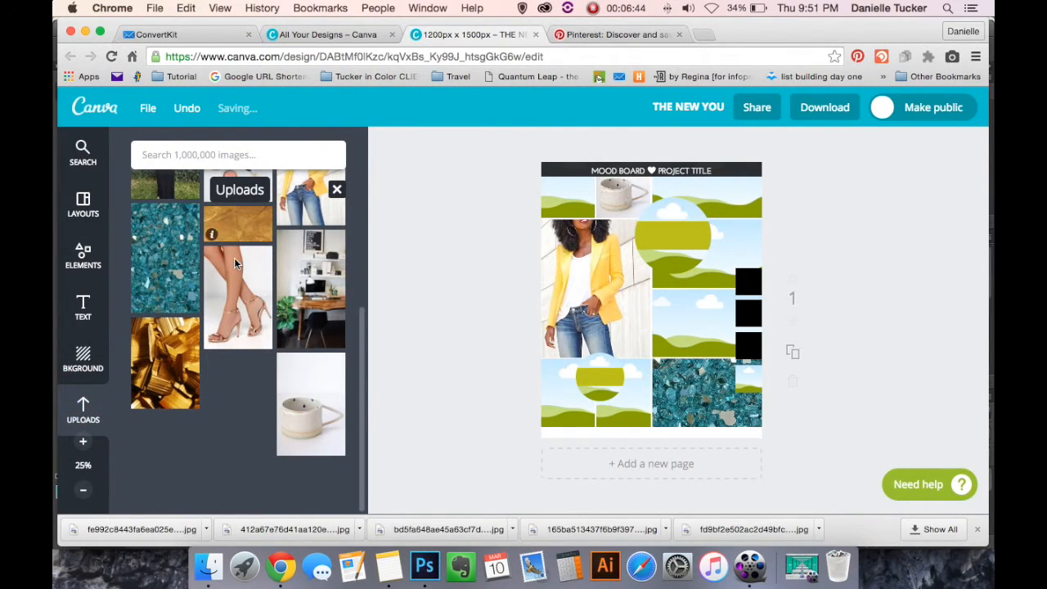
{"action": "scroll", "coordinate": [234, 257], "scroll_direction": "up", "scroll_amount": 5}
{"action": "scroll", "coordinate": [234, 260], "scroll_direction": "down", "scroll_amount": 5}
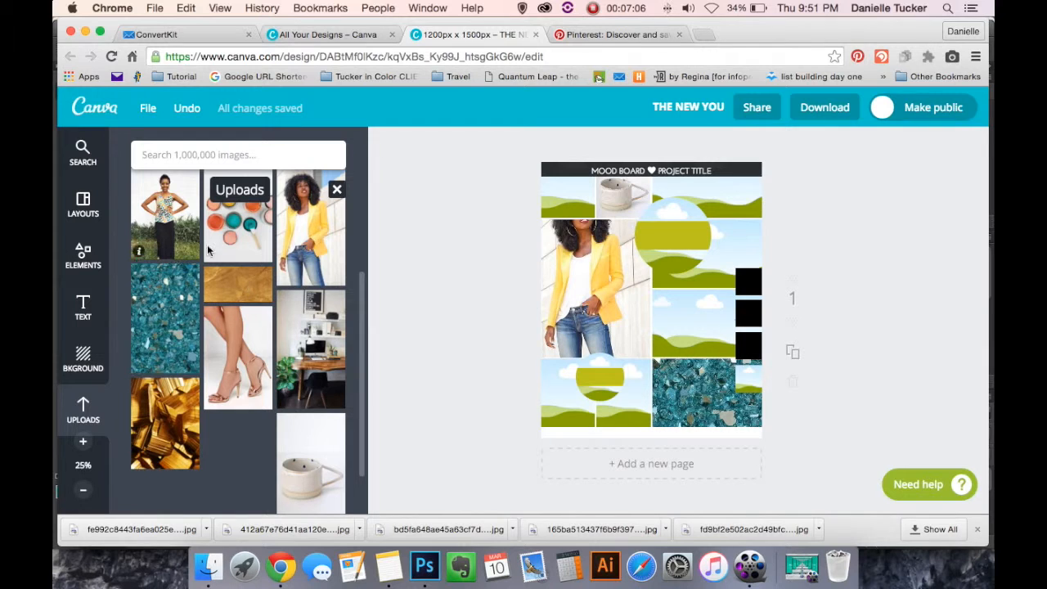
{"action": "left_click_drag", "start_coordinate": [248, 292], "coordinate": [747, 384]}
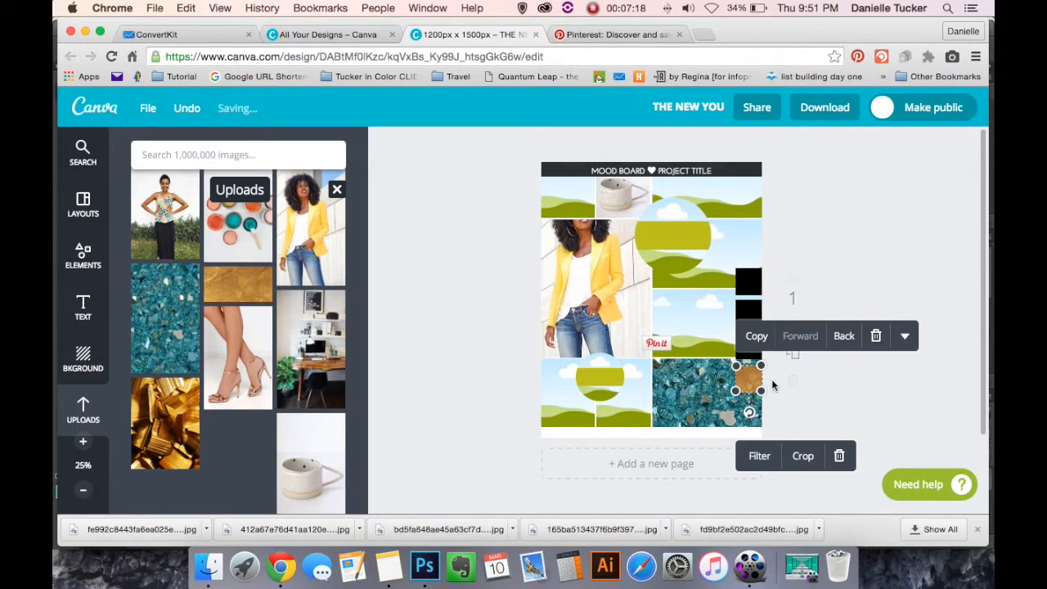
Reposition the gold texture inside its small square frame so its left part shows, and apply the crop.
{"action": "double_click", "coordinate": [749, 376]}
{"action": "left_click_drag", "start_coordinate": [750, 376], "coordinate": [770, 376]}
{"action": "left_click_drag", "start_coordinate": [742, 381], "coordinate": [694, 379]}
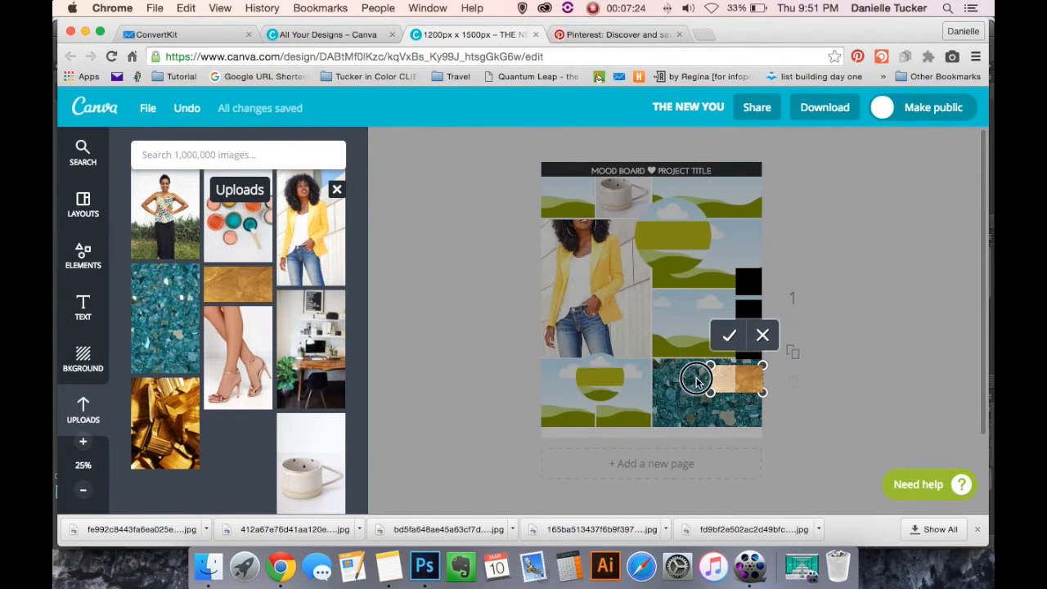
{"action": "left_click_drag", "start_coordinate": [794, 383], "coordinate": [757, 371]}
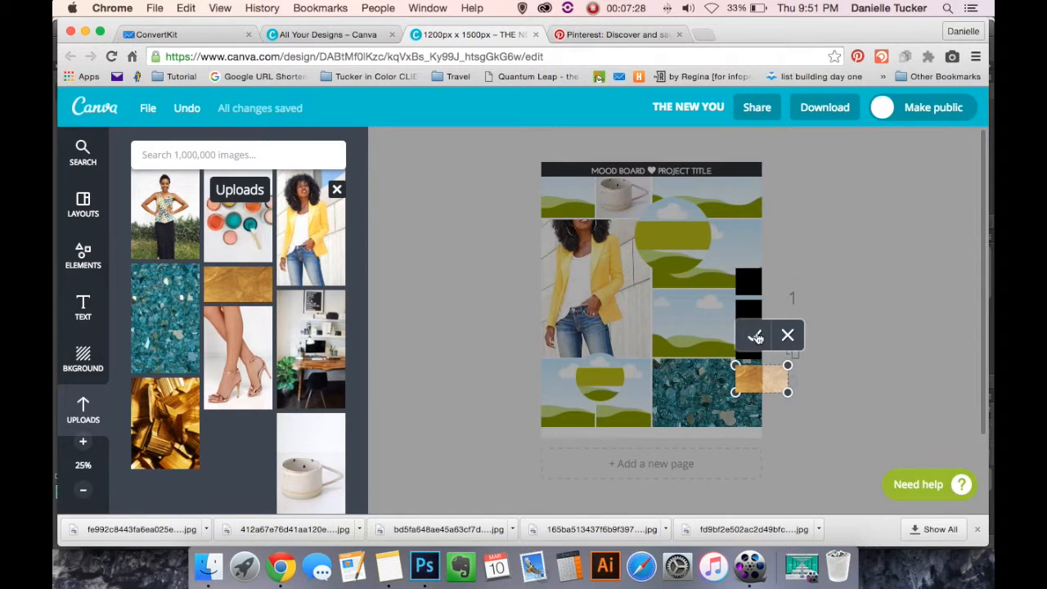
{"action": "left_click", "coordinate": [755, 336]}
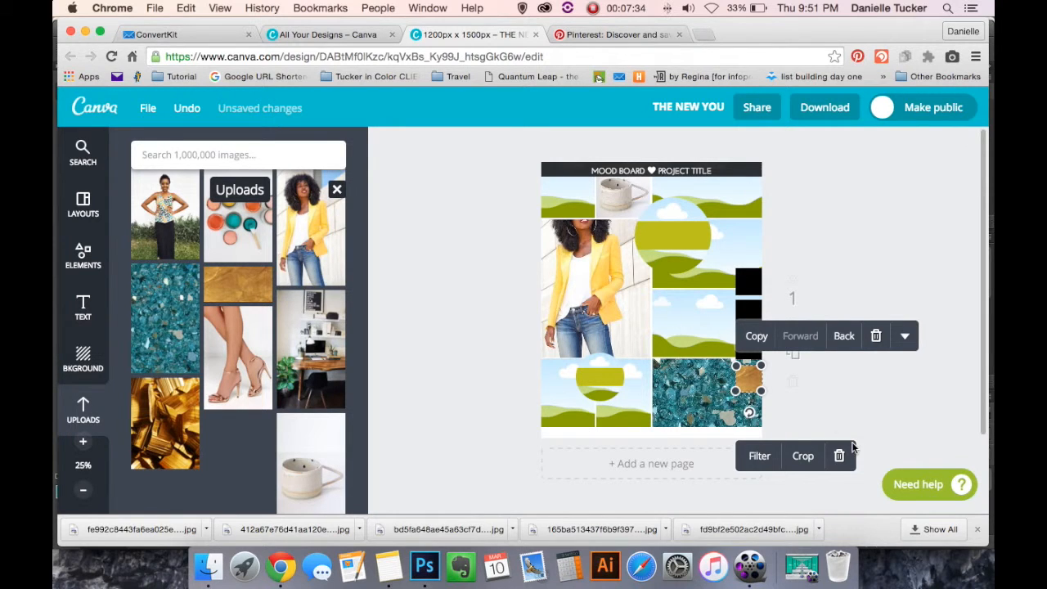
{"action": "left_click", "coordinate": [856, 222]}
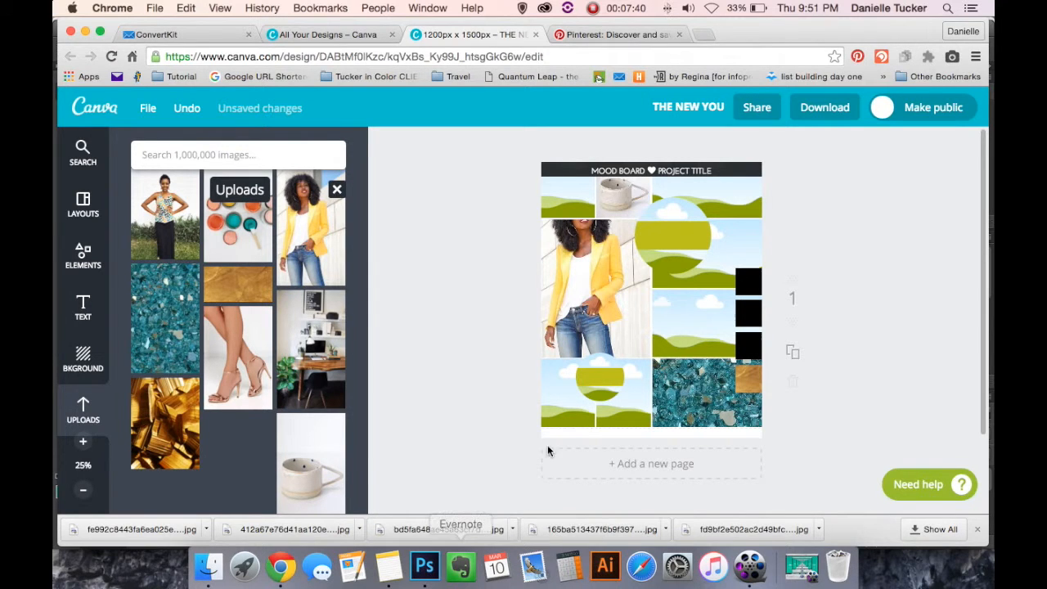
Switch to Photoshop, copy the teal foreground colour's hex code 39d5b6, and return to the Canva board in Chrome.
{"action": "left_click", "coordinate": [424, 566]}
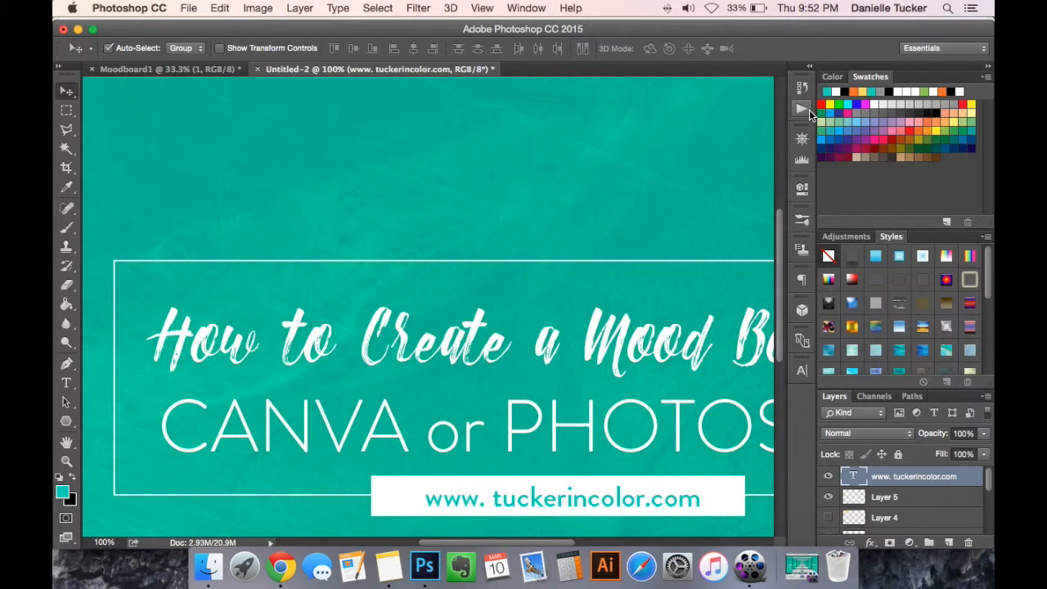
{"action": "left_click", "coordinate": [62, 491]}
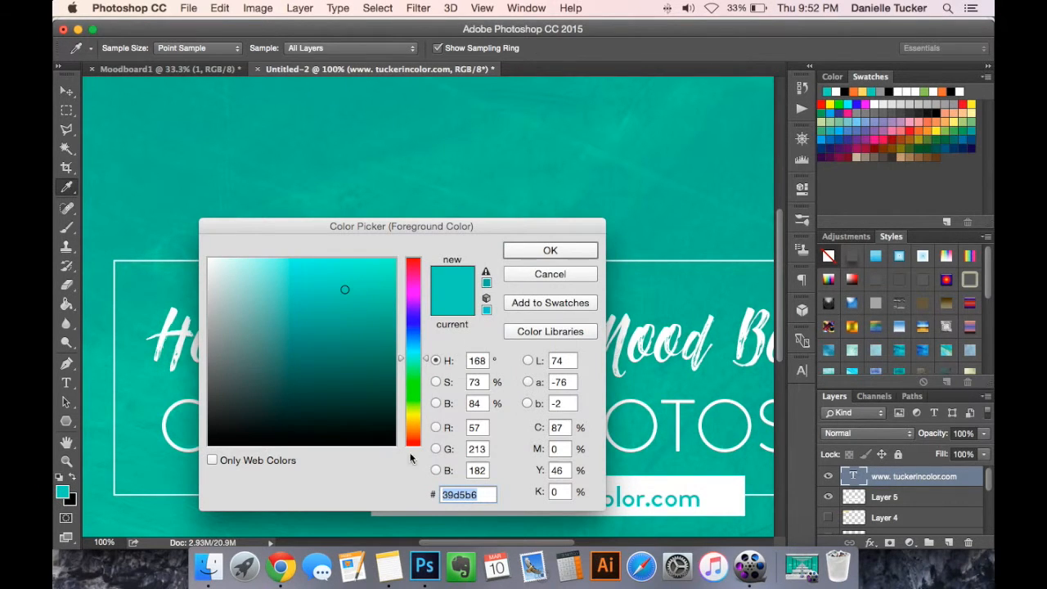
{"action": "key", "text": "super+c"}
{"action": "left_click", "coordinate": [546, 273]}
{"action": "left_click", "coordinate": [280, 566]}
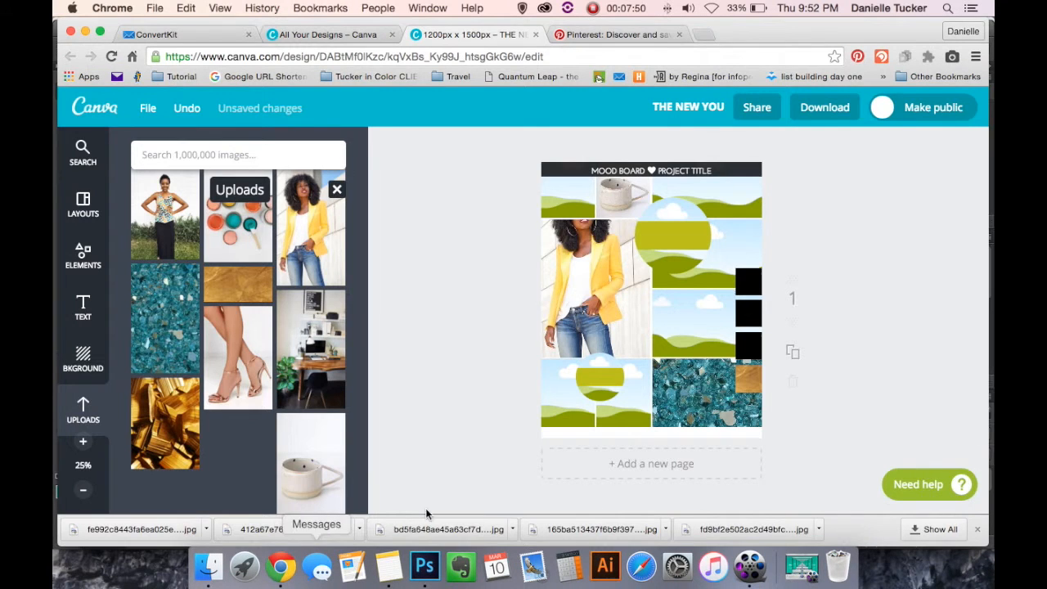
Recolour the lowest of the three small black squares with the teal colour from the palette.
{"action": "left_click", "coordinate": [747, 353]}
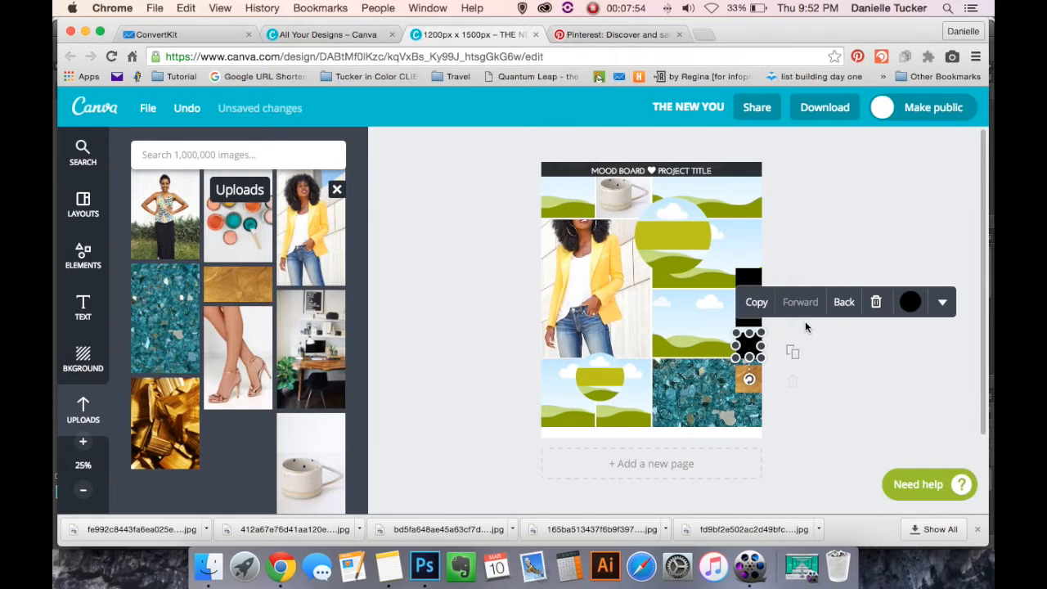
{"action": "left_click", "coordinate": [912, 302]}
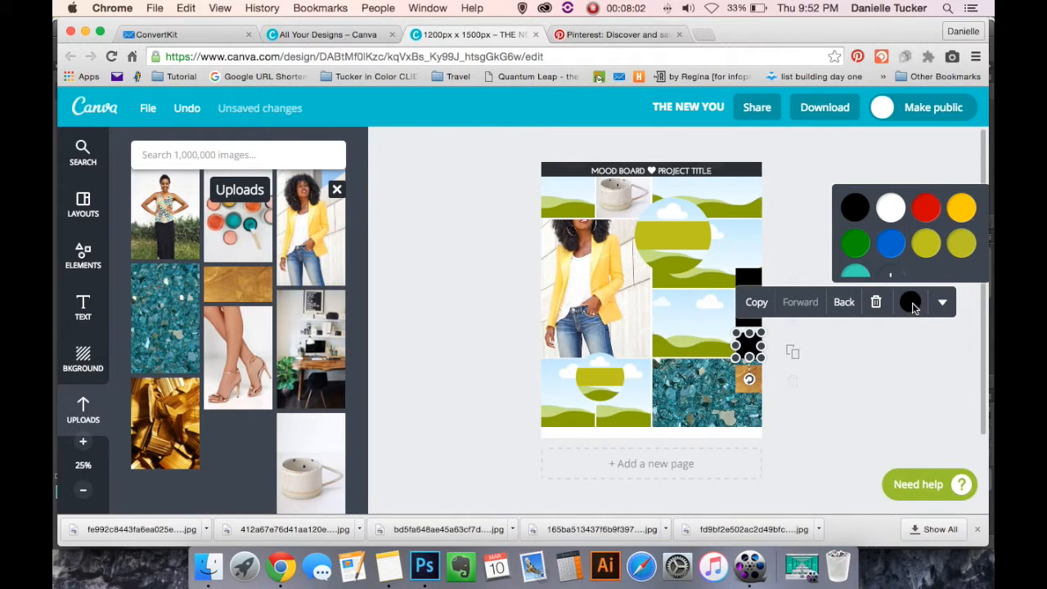
{"action": "left_click", "coordinate": [853, 273]}
{"action": "left_click", "coordinate": [507, 417]}
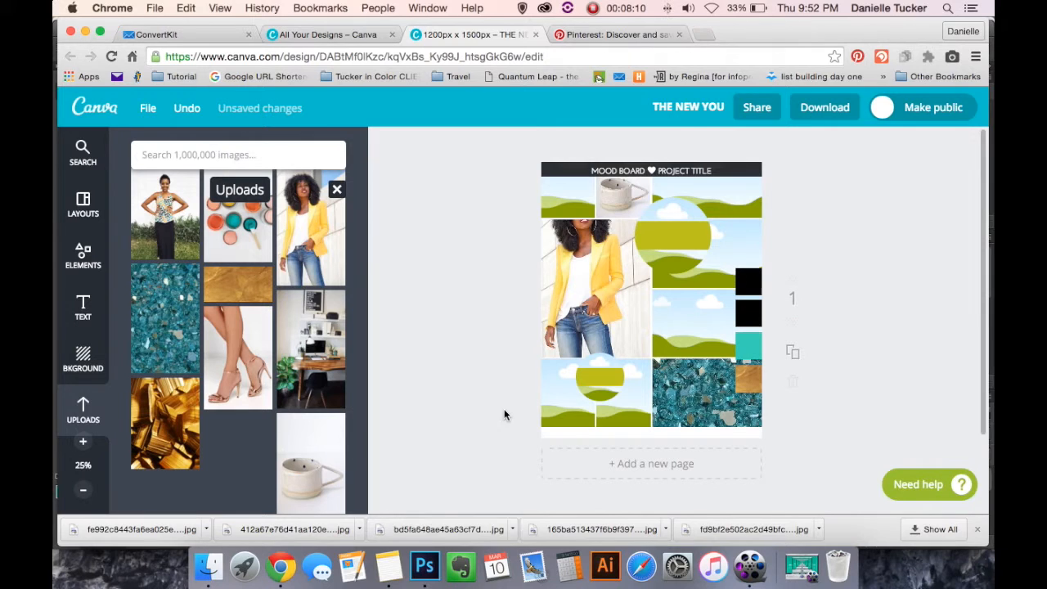
Switch to Photoshop, make the orange swatch the foreground colour, get its hex code e8732d, and return to Canva in Chrome.
{"action": "left_click", "coordinate": [423, 567]}
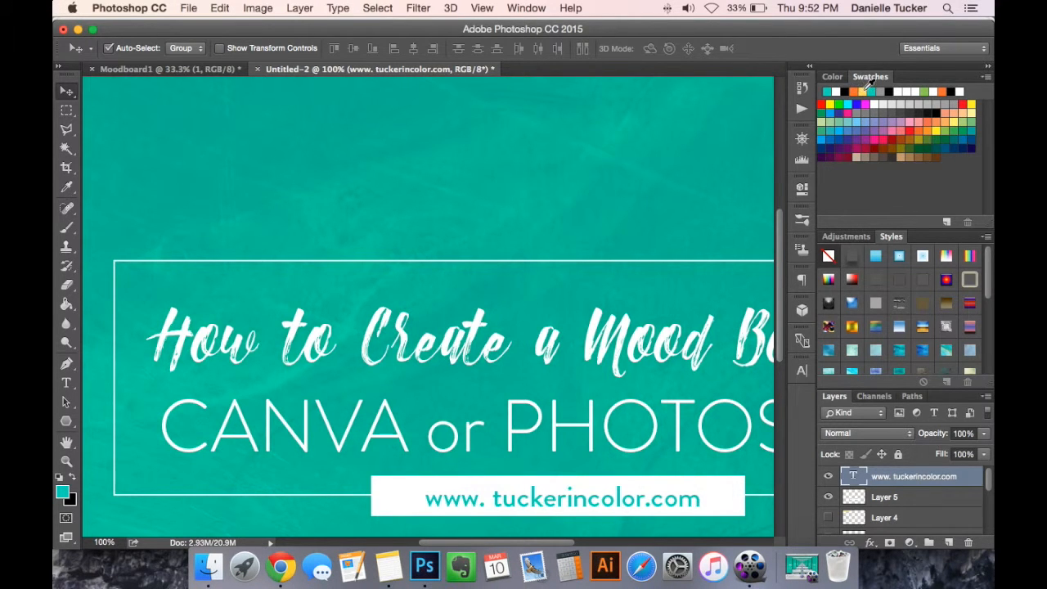
{"action": "left_click", "coordinate": [854, 92]}
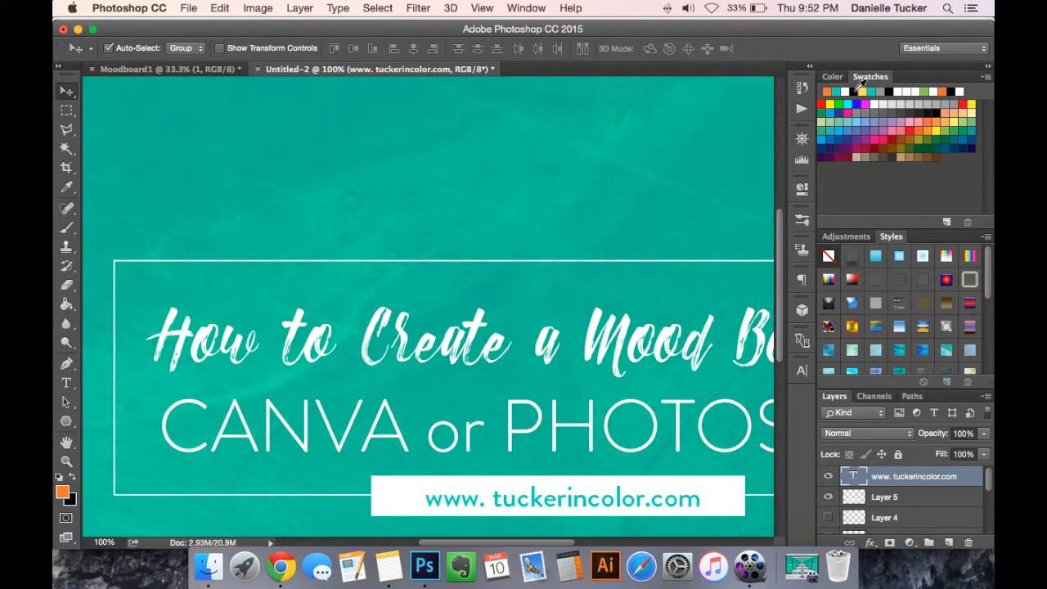
{"action": "left_click", "coordinate": [63, 490]}
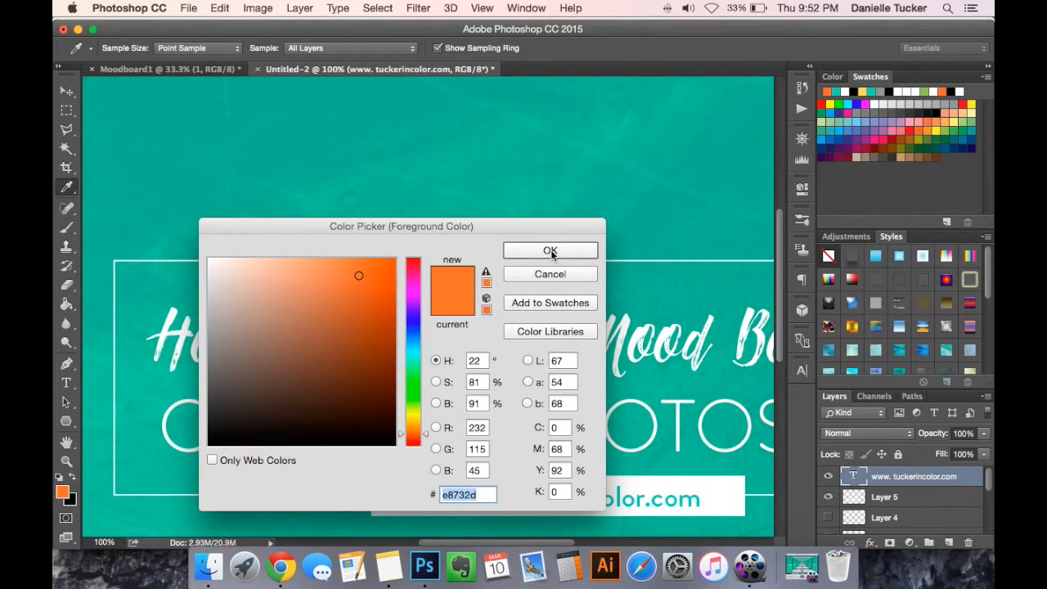
{"action": "left_click", "coordinate": [550, 251]}
{"action": "left_click", "coordinate": [280, 566]}
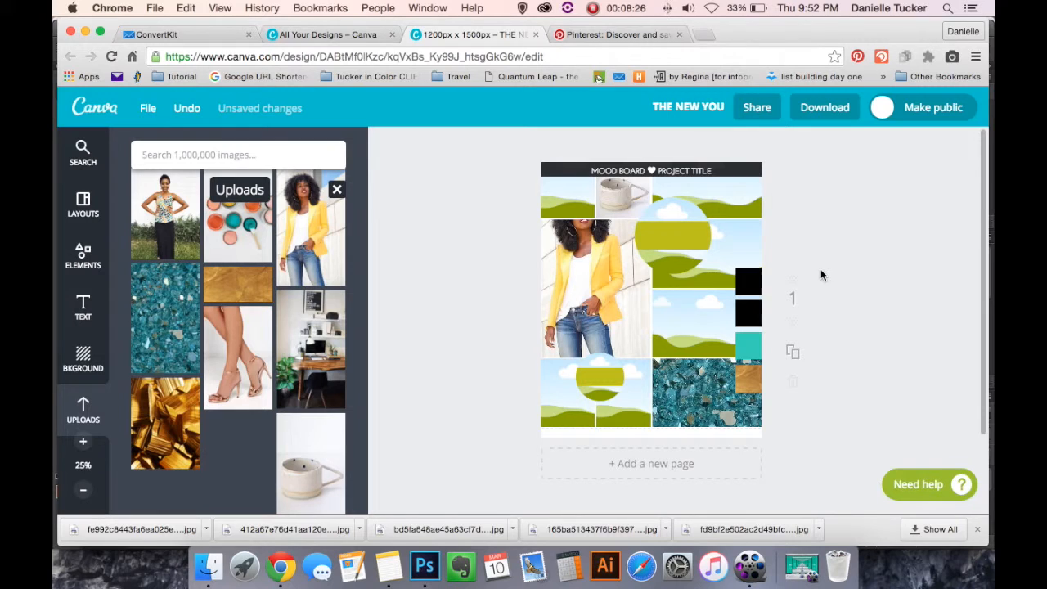
Recolour the small black square directly above the teal one with the new custom colour e8732d.
{"action": "left_click", "coordinate": [906, 272]}
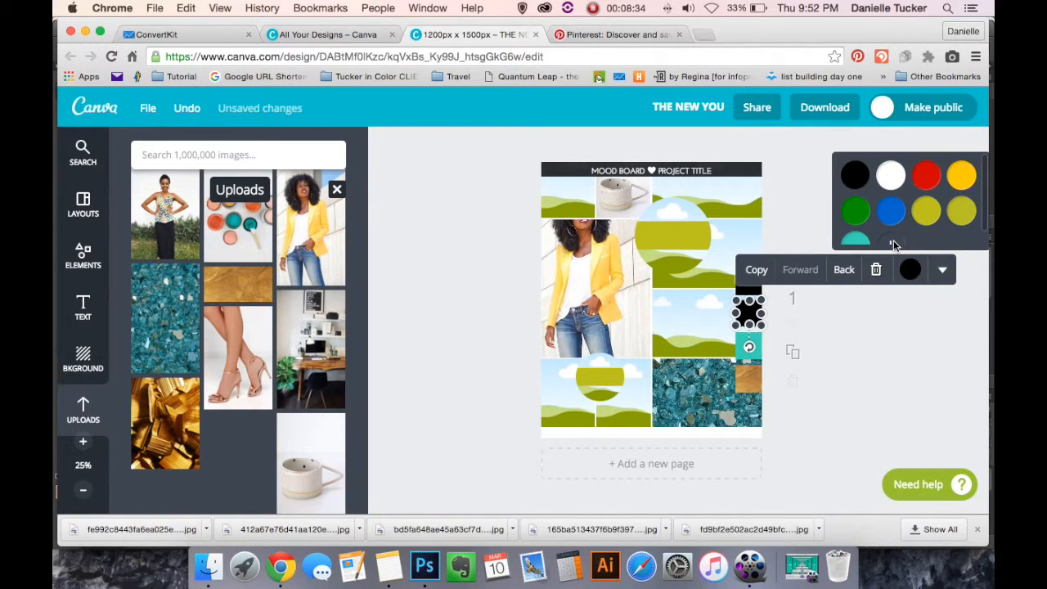
{"action": "scroll", "coordinate": [893, 240], "scroll_direction": "down", "scroll_amount": 2}
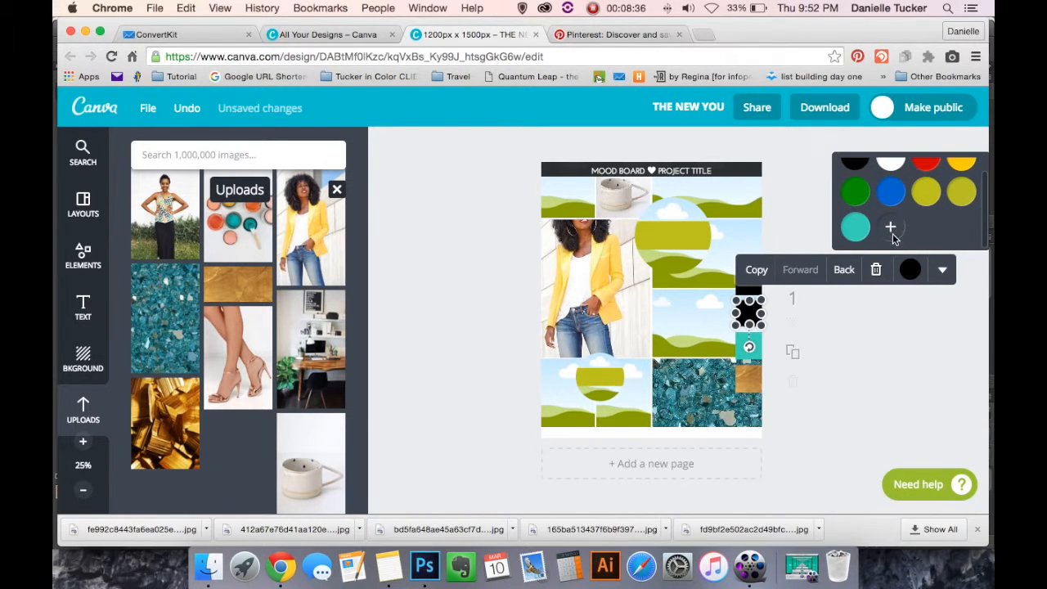
{"action": "left_click", "coordinate": [891, 231]}
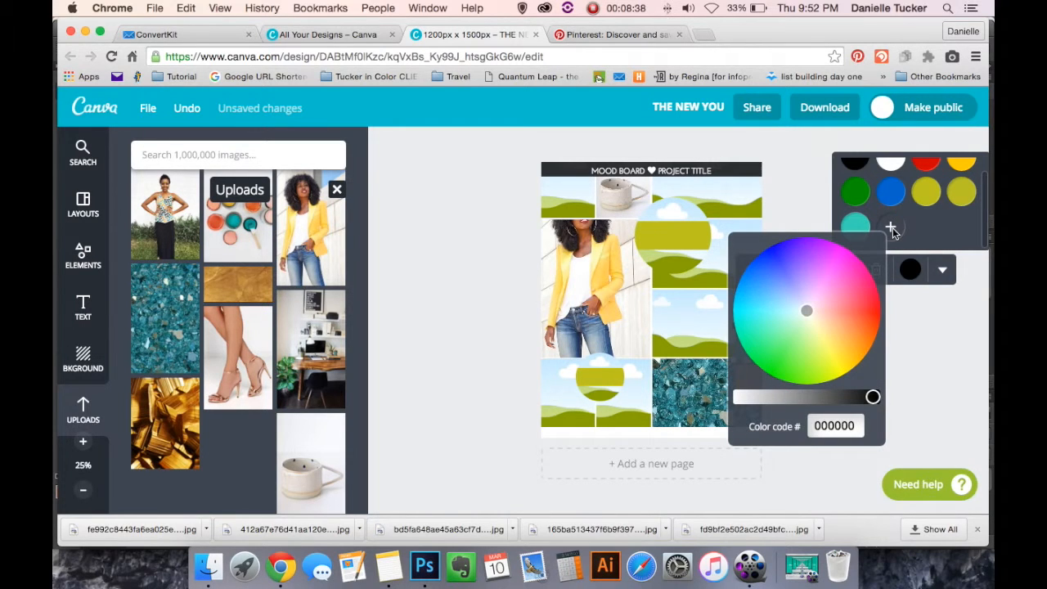
{"action": "left_click", "coordinate": [827, 431]}
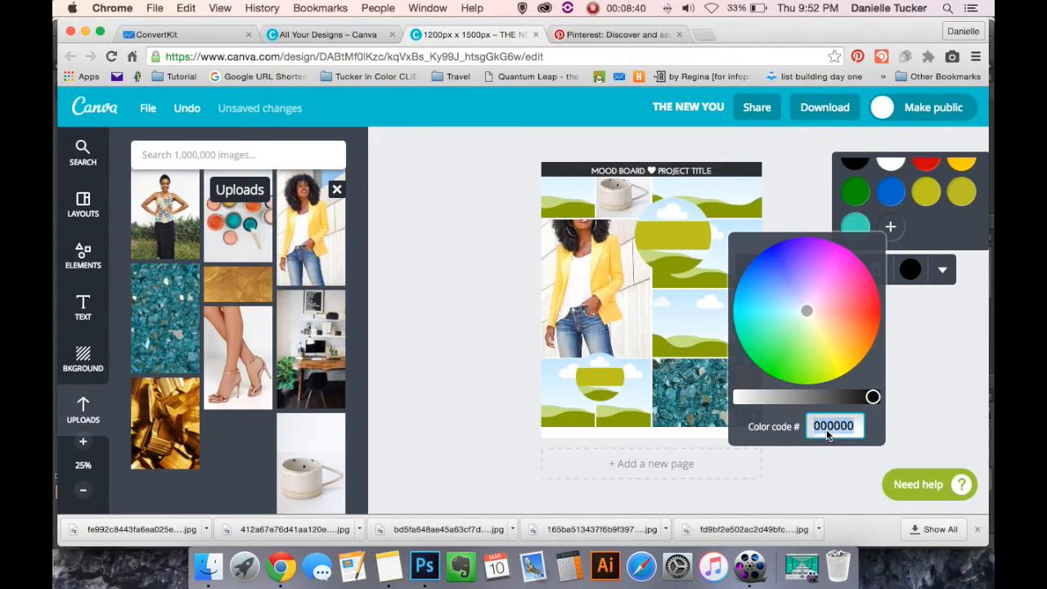
{"action": "type", "text": "e8732d"}
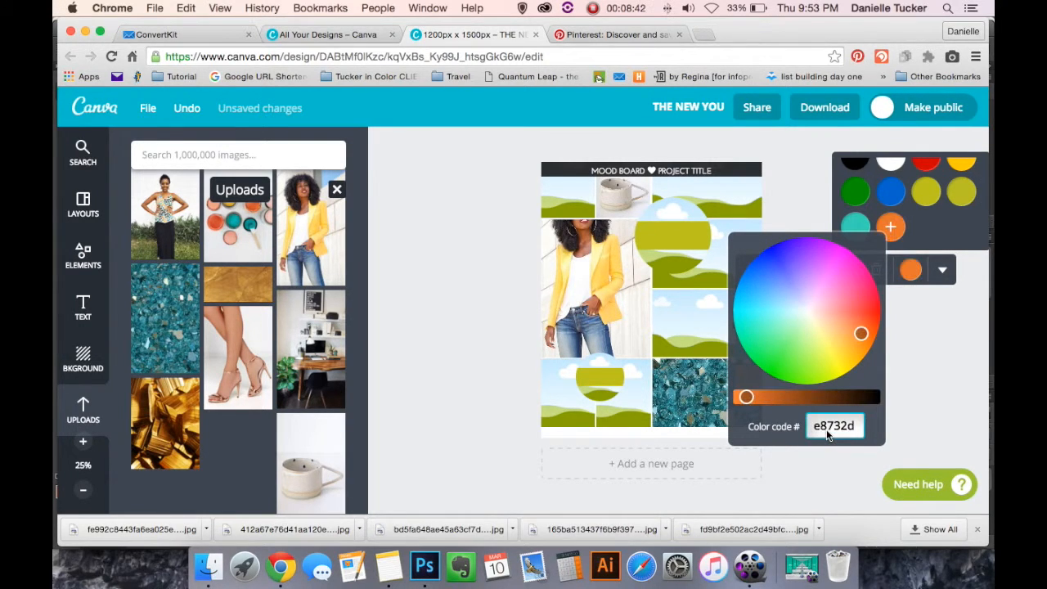
{"action": "left_click", "coordinate": [916, 383]}
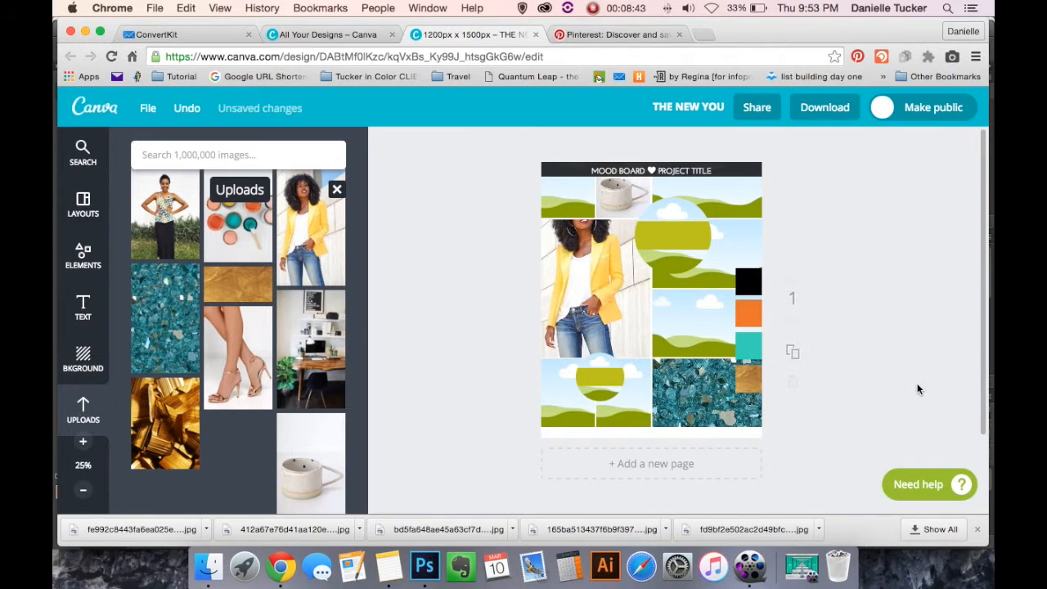
Switch to Photoshop, make the yellow swatch the foreground colour, copy its hex code fedc5c, and return to Canva in Chrome.
{"action": "left_click", "coordinate": [425, 566]}
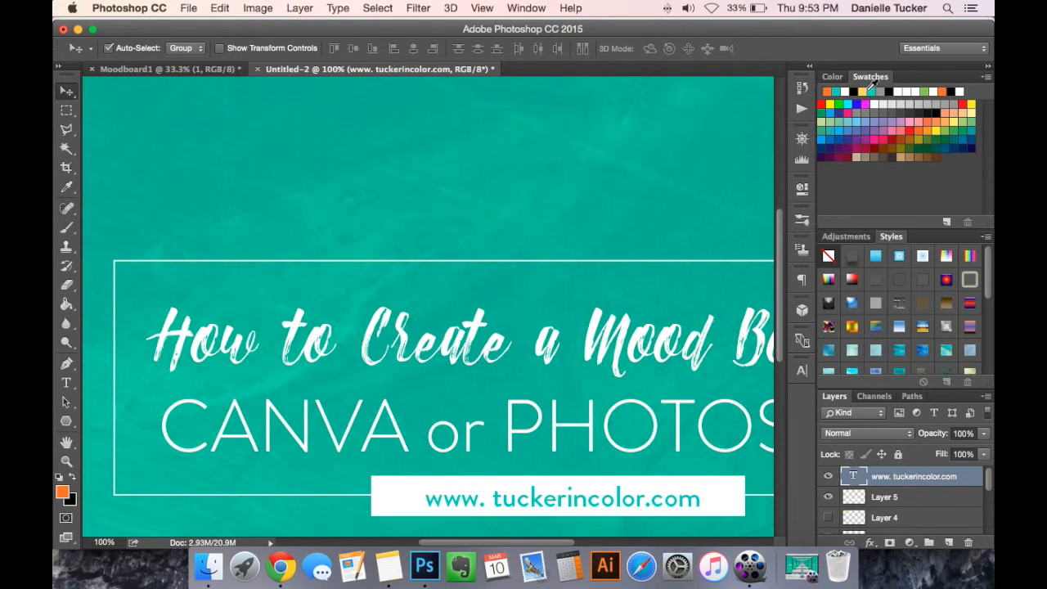
{"action": "left_click", "coordinate": [865, 91]}
{"action": "left_click", "coordinate": [66, 489]}
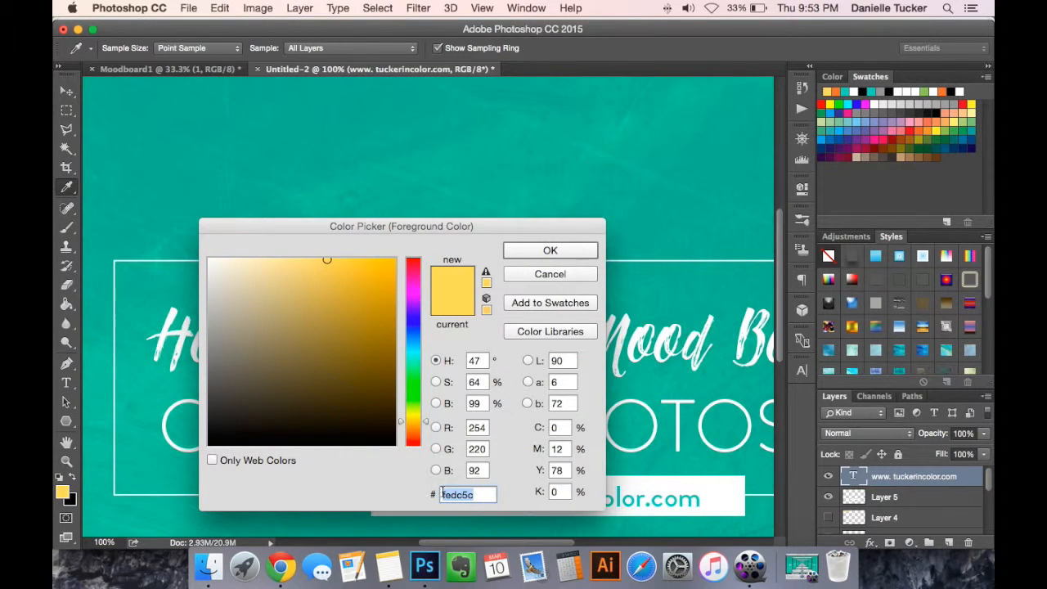
{"action": "key", "text": "super+c"}
{"action": "left_click", "coordinate": [546, 250]}
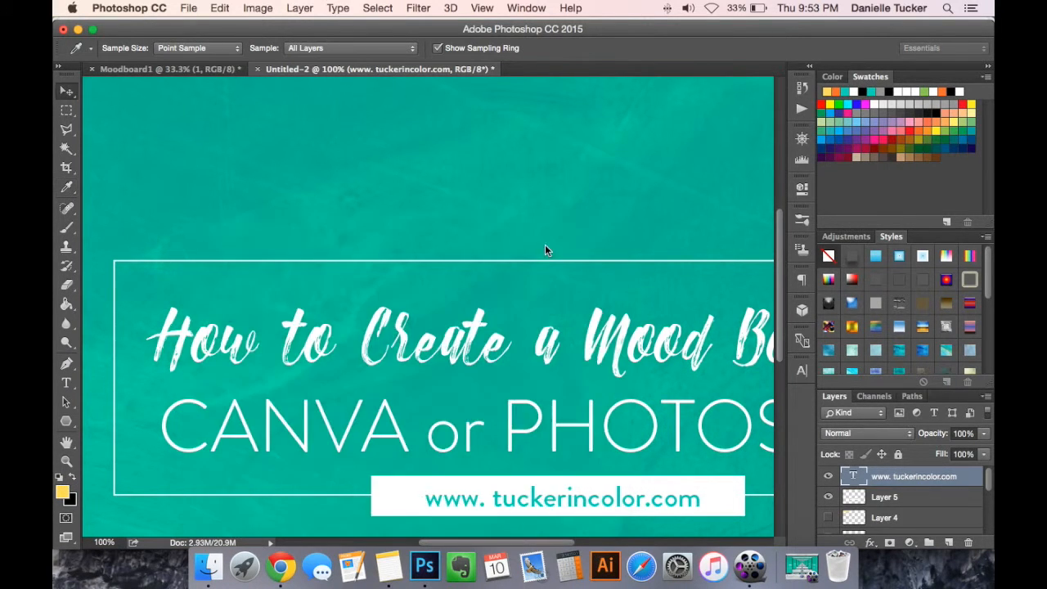
{"action": "left_click", "coordinate": [296, 578]}
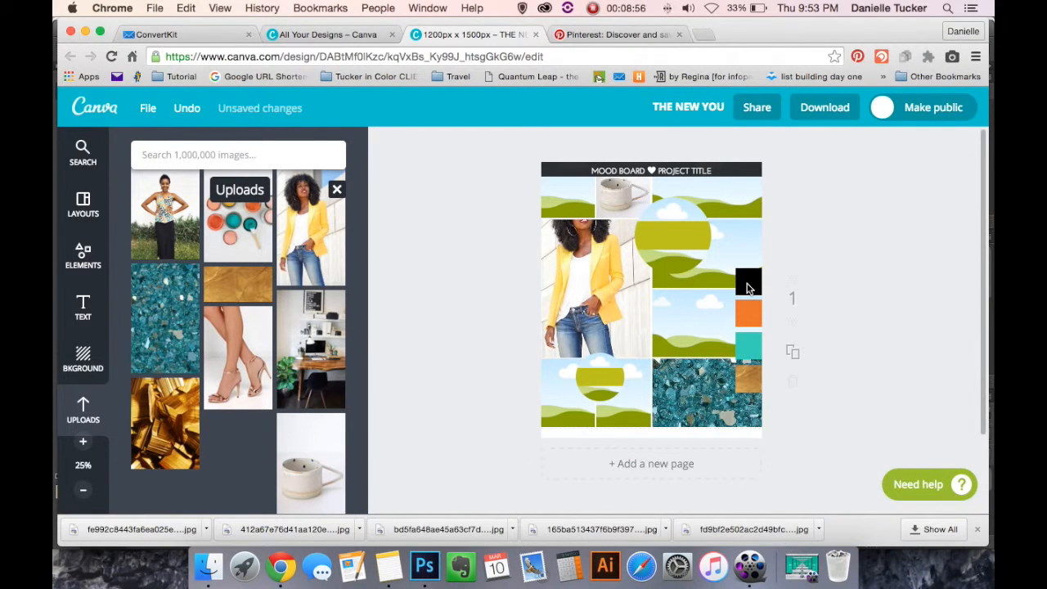
Recolour the remaining small black square above the orange one with the new custom colour fedc5c.
{"action": "left_click", "coordinate": [747, 287]}
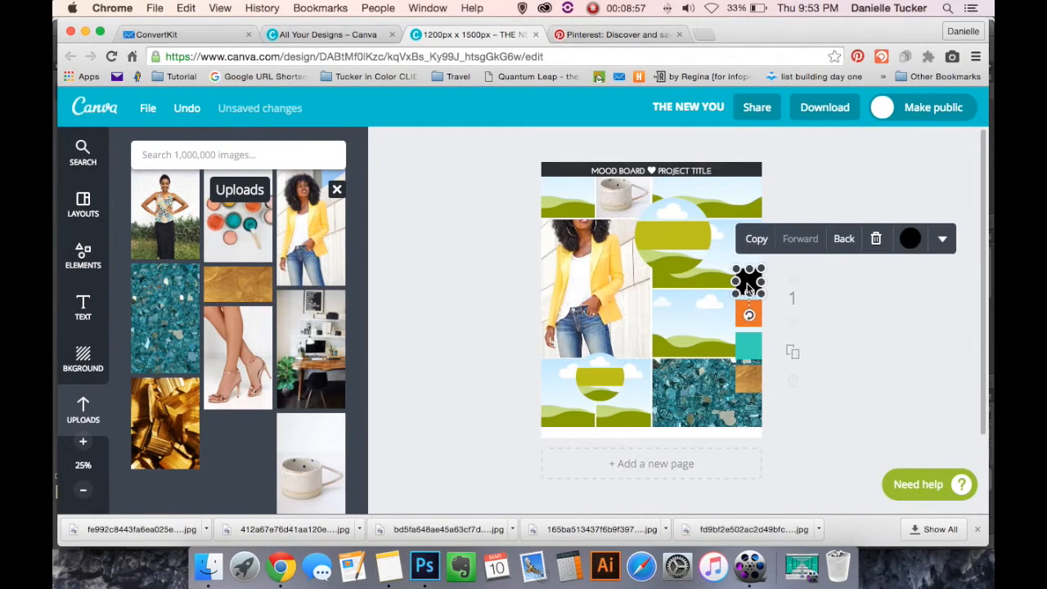
{"action": "left_click", "coordinate": [910, 237]}
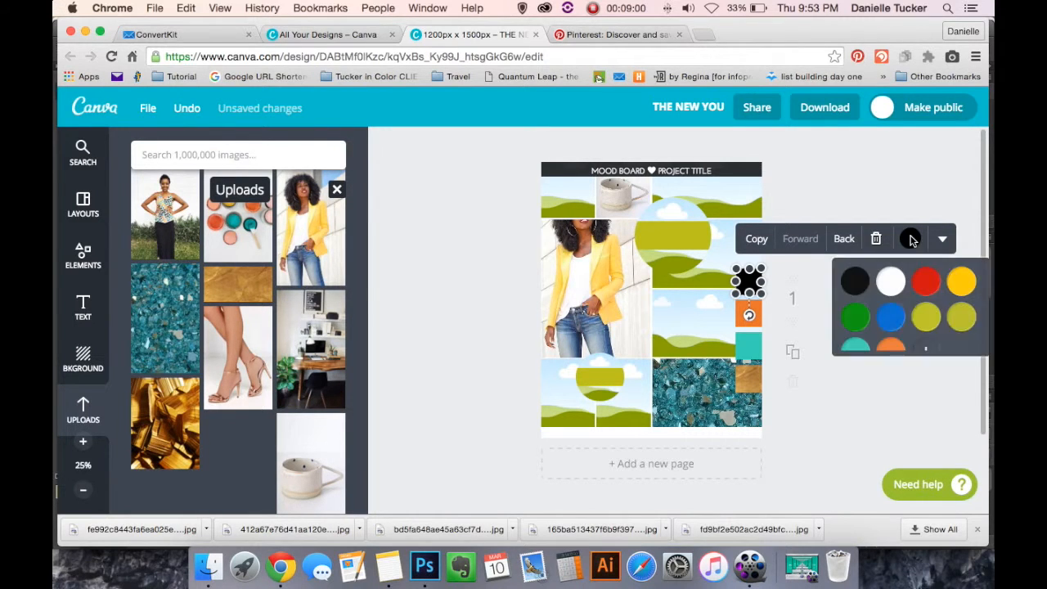
{"action": "scroll", "coordinate": [923, 350], "scroll_direction": "down", "scroll_amount": 1}
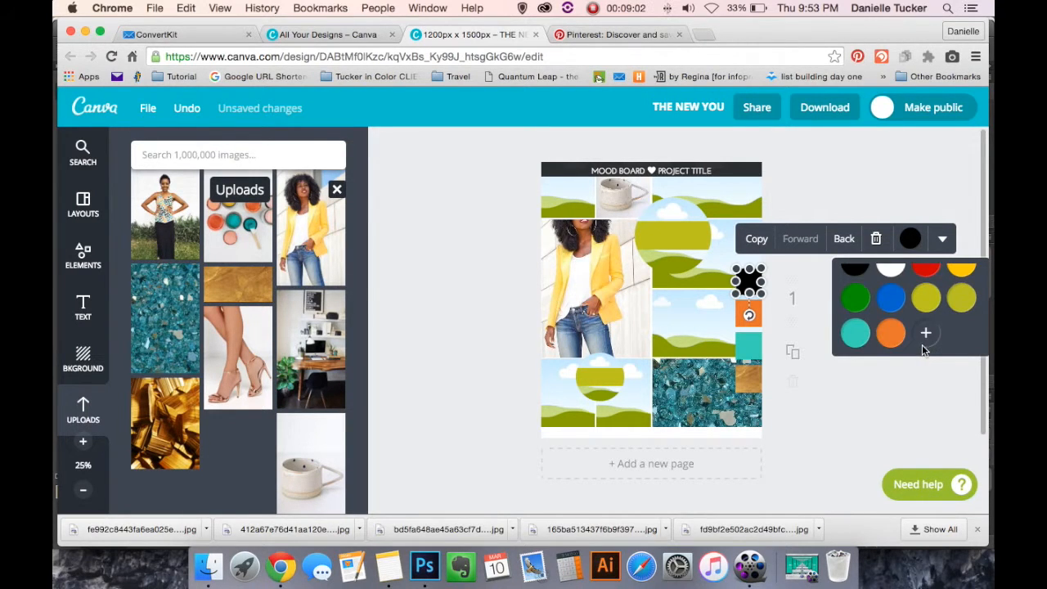
{"action": "left_click", "coordinate": [925, 333]}
{"action": "double_click", "coordinate": [887, 309]}
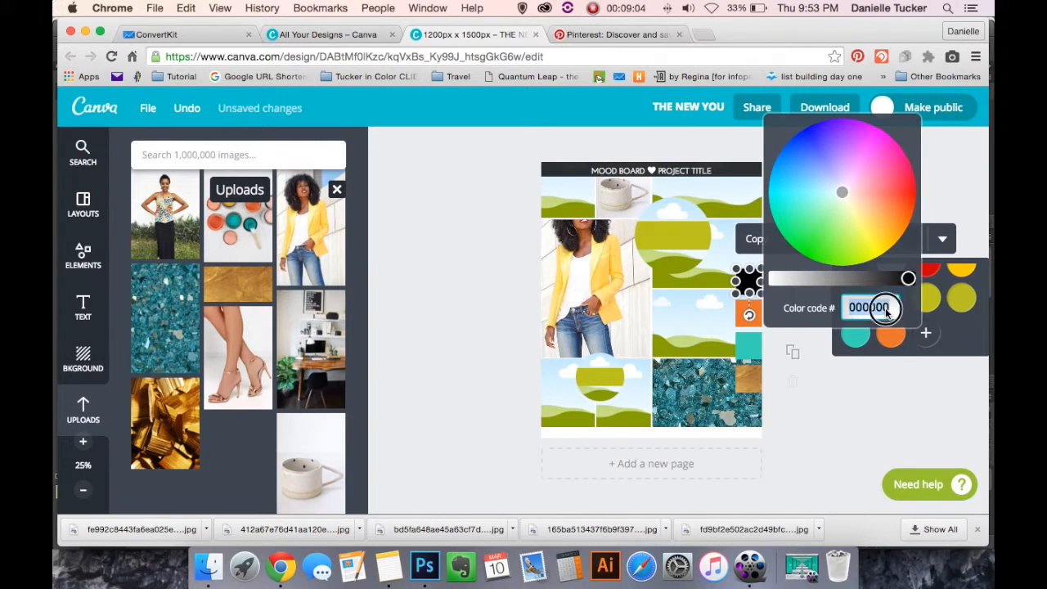
{"action": "key", "text": "super+v"}
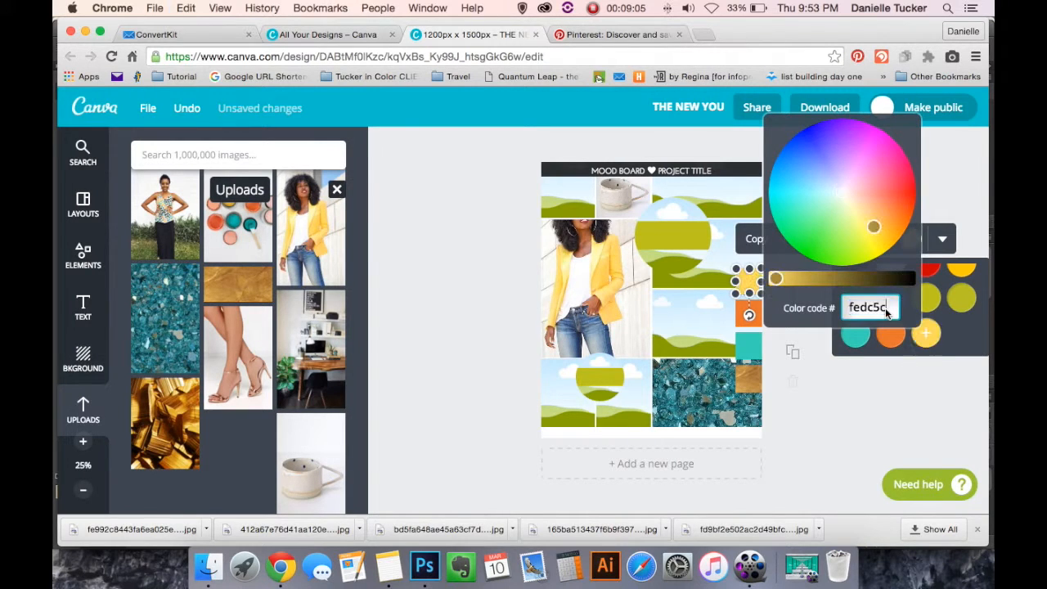
{"action": "left_click", "coordinate": [883, 392]}
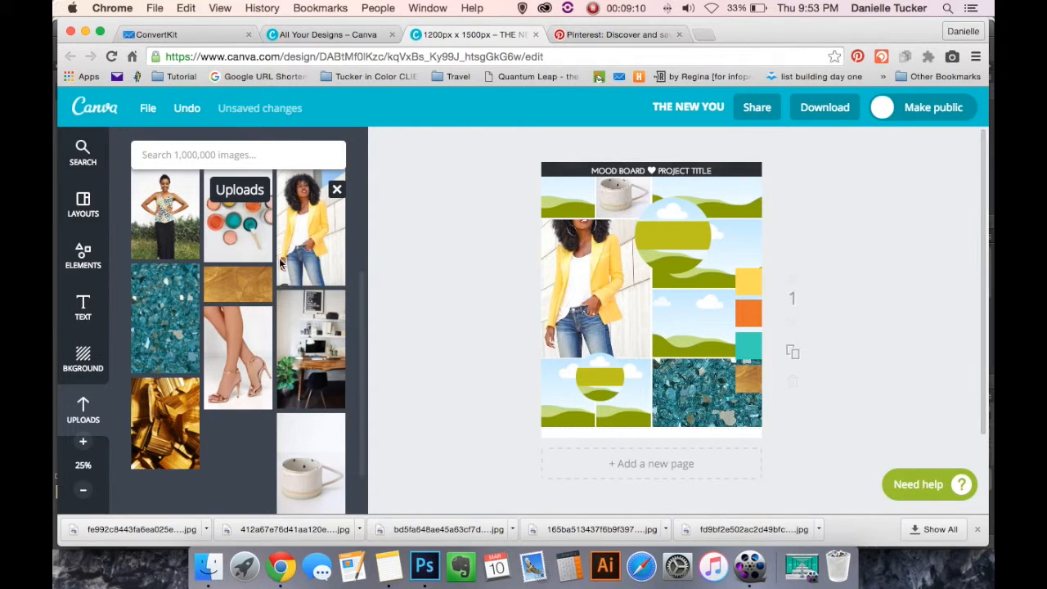
Try the uploaded photo of the woman in the long black skirt in the large two-tone circle frame, then delete that frame.
{"action": "scroll", "coordinate": [278, 257], "scroll_direction": "up", "scroll_amount": 2}
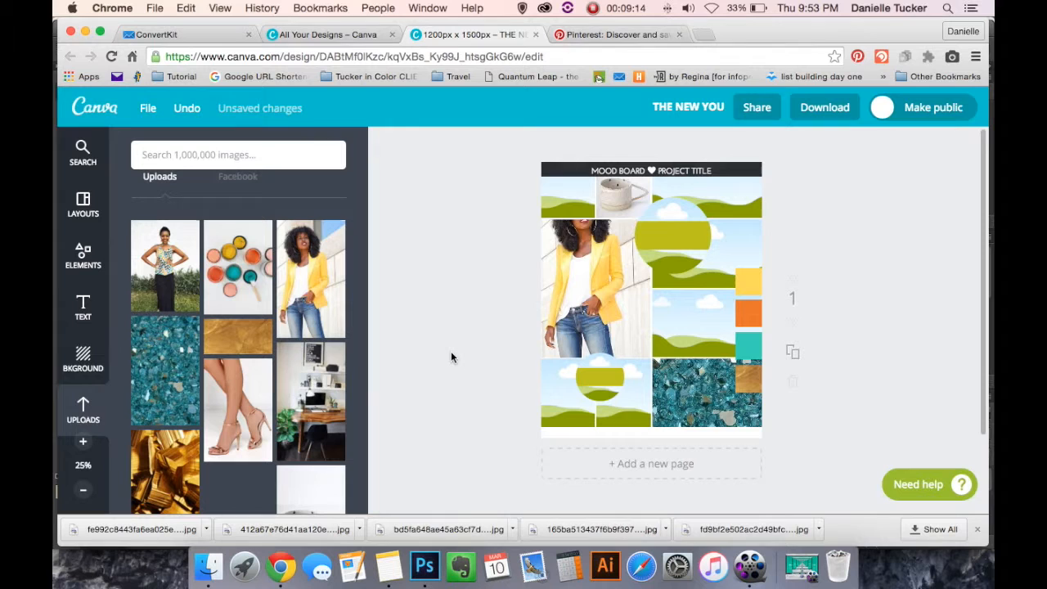
{"action": "left_click_drag", "start_coordinate": [161, 250], "coordinate": [674, 235]}
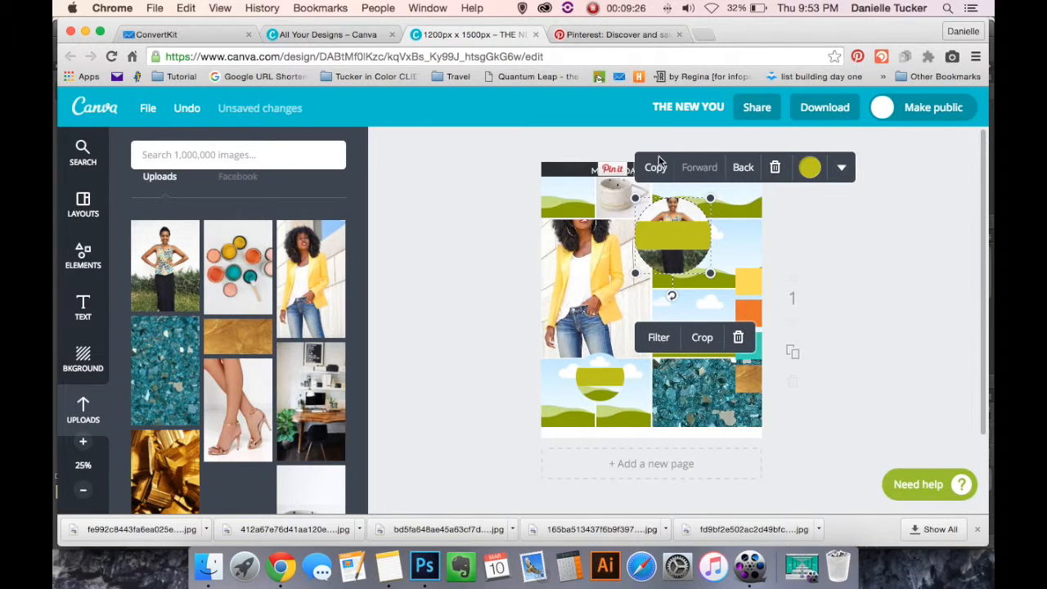
{"action": "left_click", "coordinate": [775, 169]}
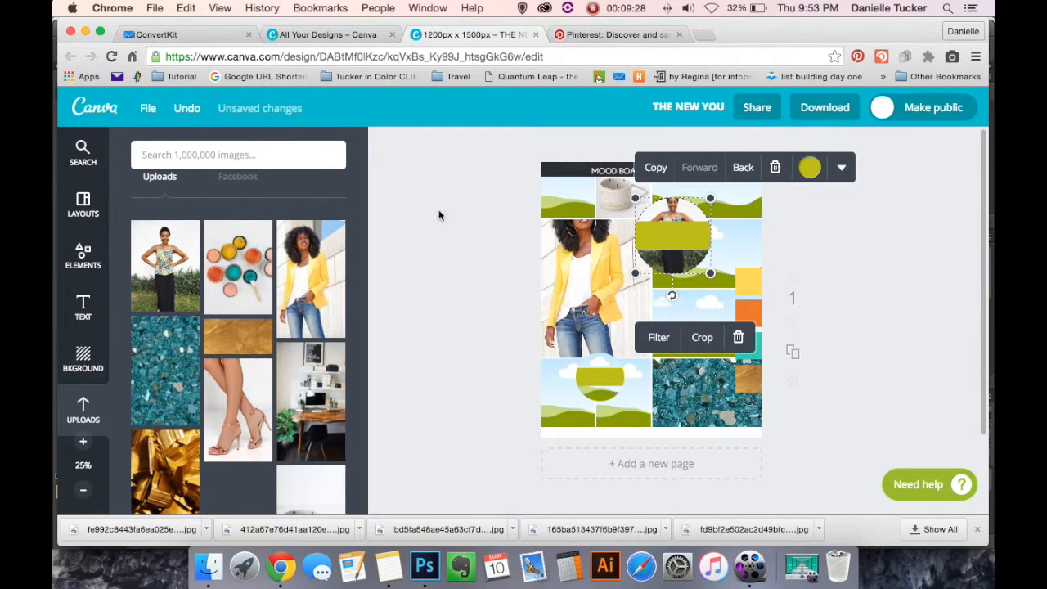
Open the Frames category in the elements library.
{"action": "left_click", "coordinate": [82, 211]}
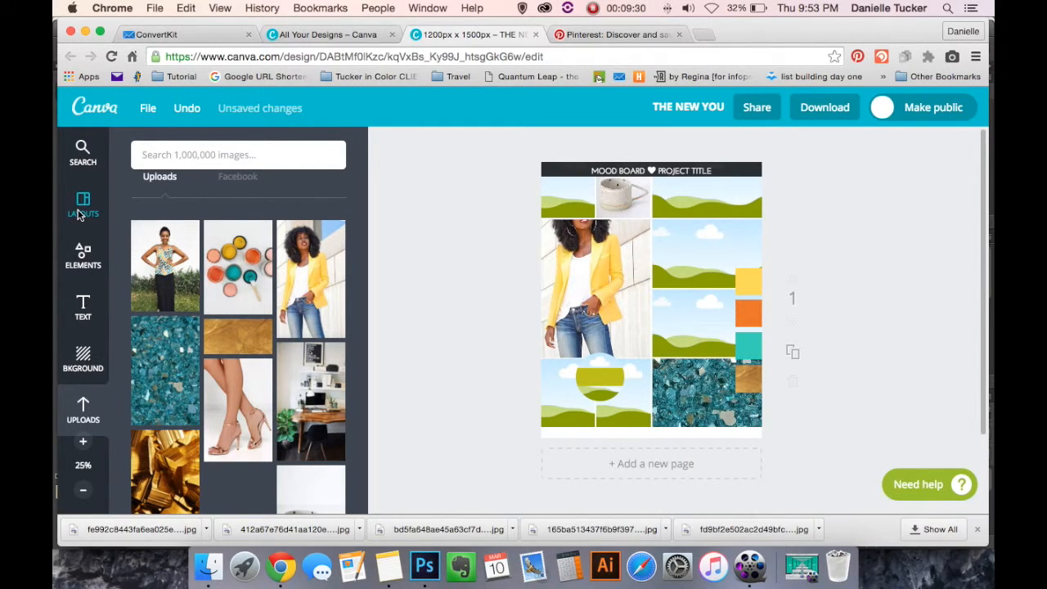
{"action": "left_click", "coordinate": [87, 271]}
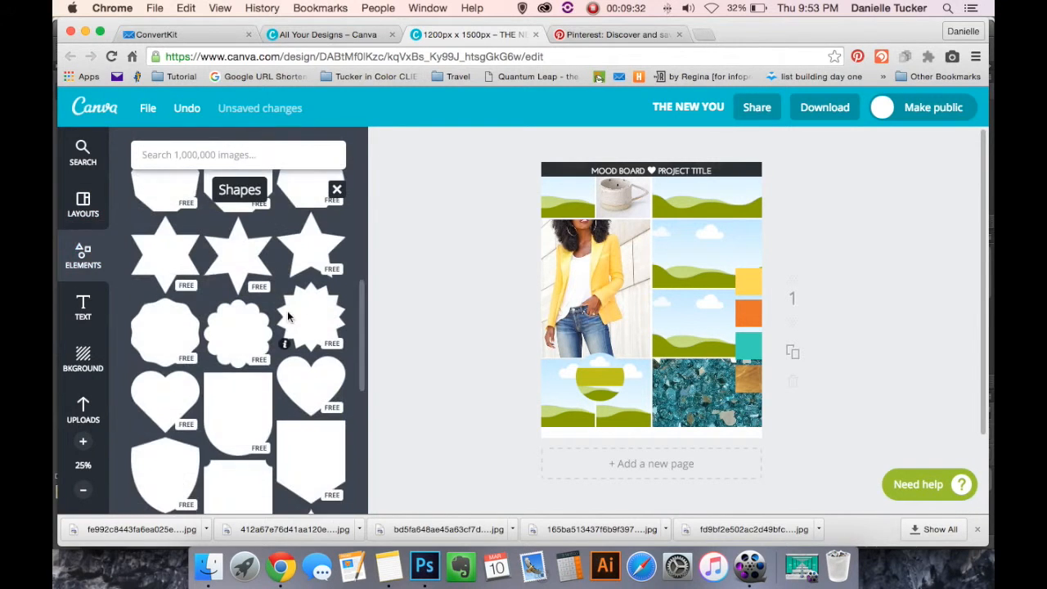
{"action": "scroll", "coordinate": [284, 342], "scroll_direction": "down", "scroll_amount": 3}
{"action": "scroll", "coordinate": [288, 315], "scroll_direction": "up", "scroll_amount": 8}
{"action": "scroll", "coordinate": [287, 315], "scroll_direction": "up", "scroll_amount": 3}
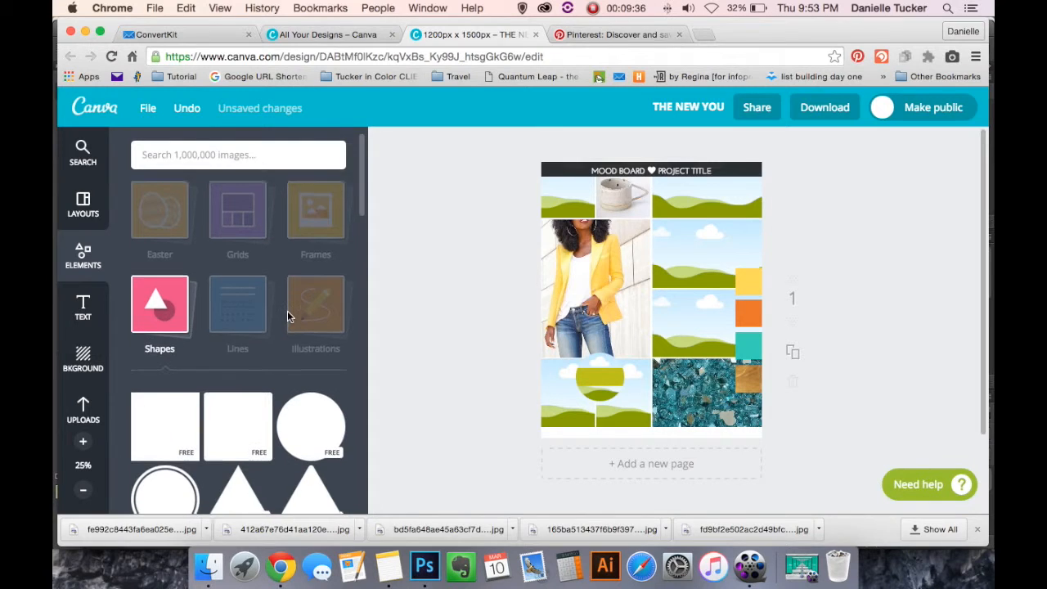
{"action": "left_click", "coordinate": [323, 214]}
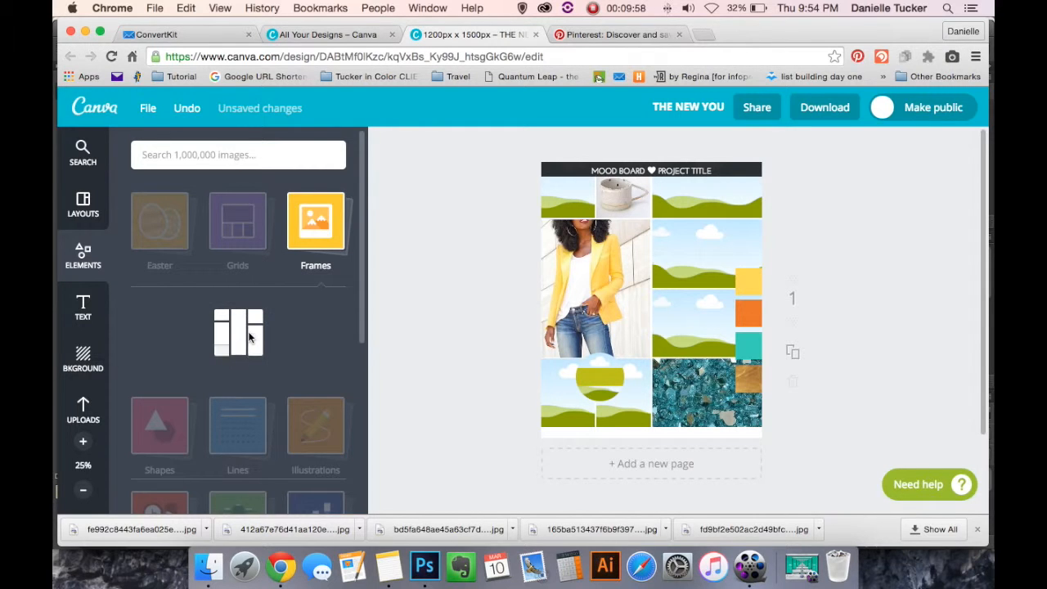
Reload the Frames category by closing and reopening it until its frame designs load.
{"action": "scroll", "coordinate": [249, 337], "scroll_direction": "down", "scroll_amount": 2}
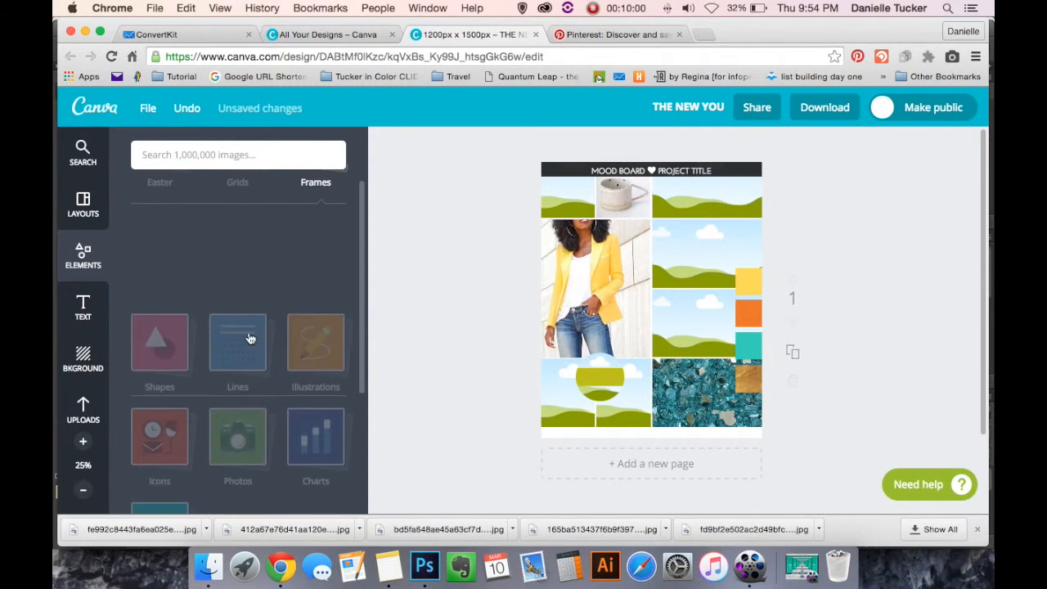
{"action": "scroll", "coordinate": [250, 337], "scroll_direction": "up", "scroll_amount": 3}
{"action": "scroll", "coordinate": [250, 337], "scroll_direction": "down", "scroll_amount": 2}
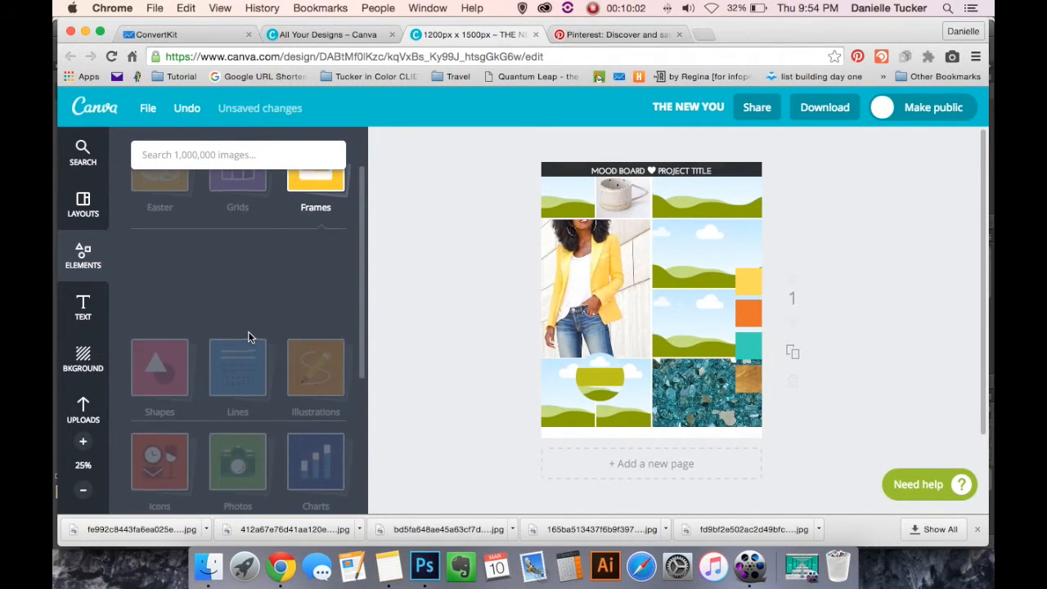
{"action": "scroll", "coordinate": [250, 336], "scroll_direction": "up", "scroll_amount": 2}
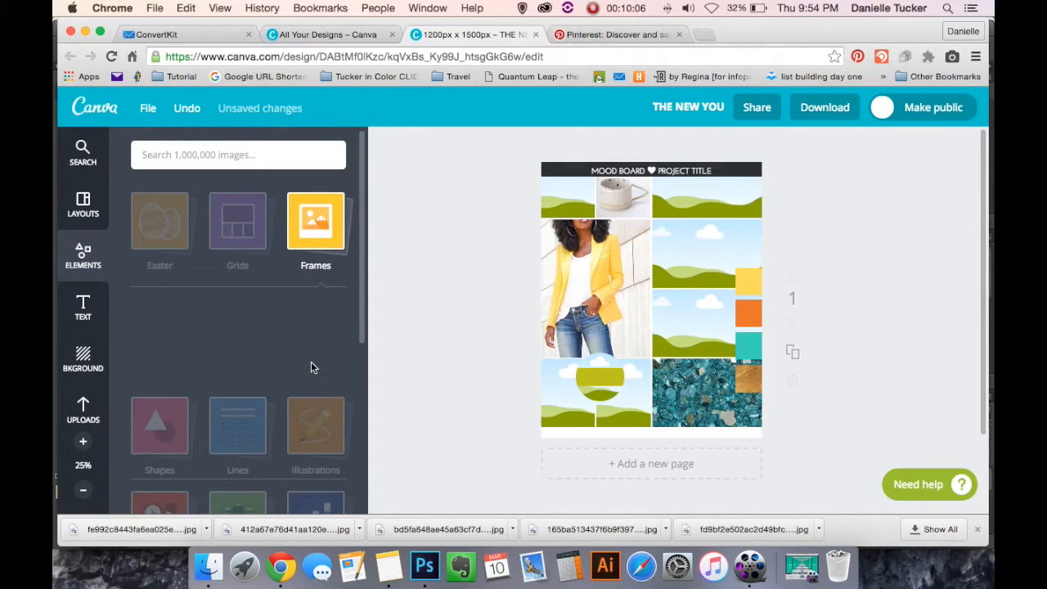
{"action": "scroll", "coordinate": [311, 367], "scroll_direction": "down", "scroll_amount": 5}
{"action": "scroll", "coordinate": [311, 368], "scroll_direction": "up", "scroll_amount": 5}
{"action": "left_click", "coordinate": [330, 228]}
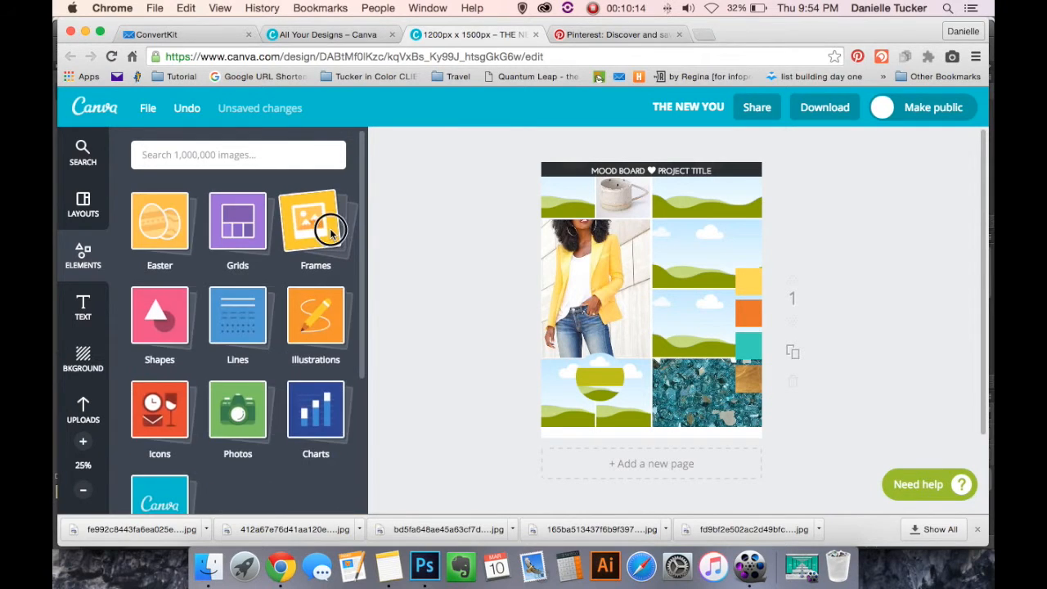
{"action": "left_click", "coordinate": [329, 228]}
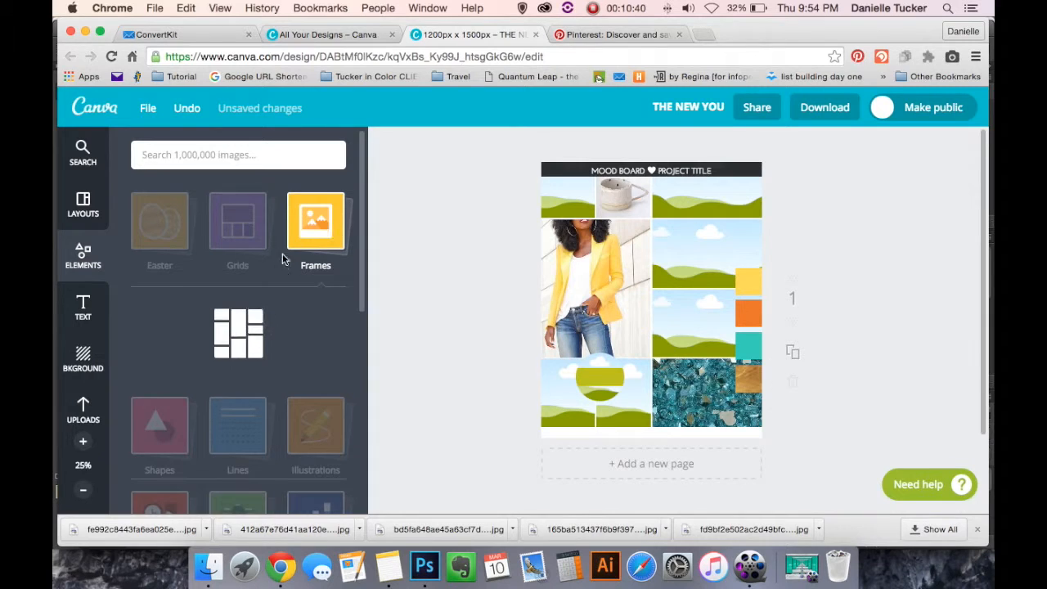
{"action": "scroll", "coordinate": [290, 272], "scroll_direction": "down", "scroll_amount": 1}
{"action": "scroll", "coordinate": [290, 274], "scroll_direction": "down", "scroll_amount": 10}
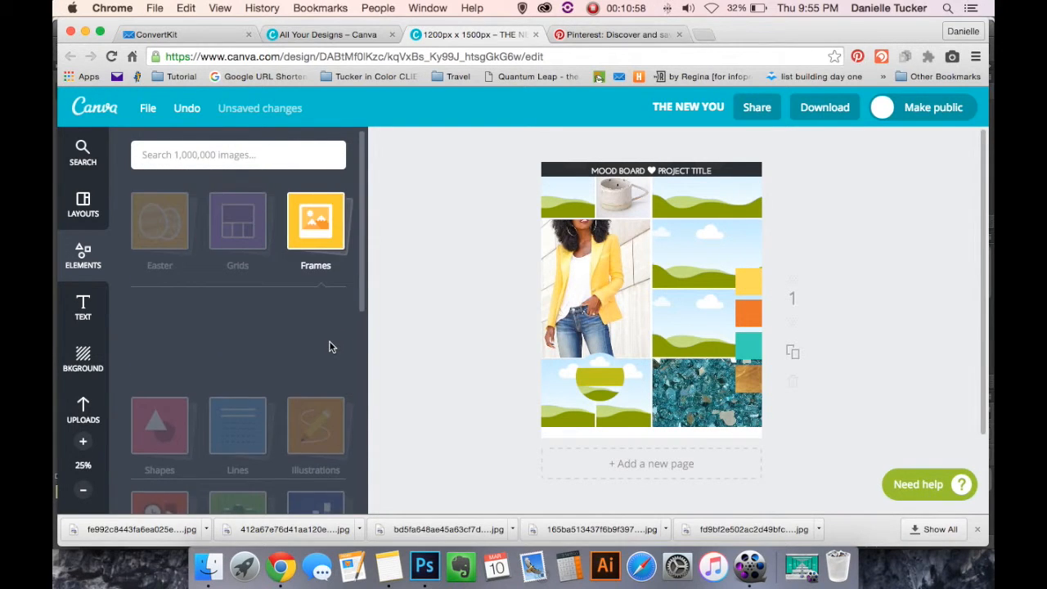
{"action": "scroll", "coordinate": [330, 347], "scroll_direction": "down", "scroll_amount": 10}
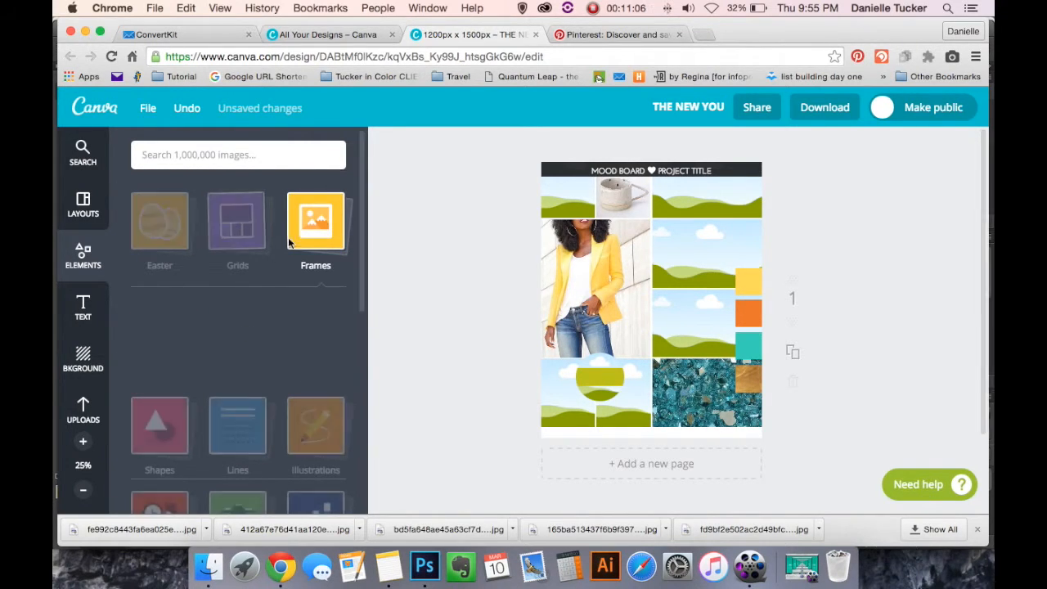
{"action": "left_click", "coordinate": [321, 224]}
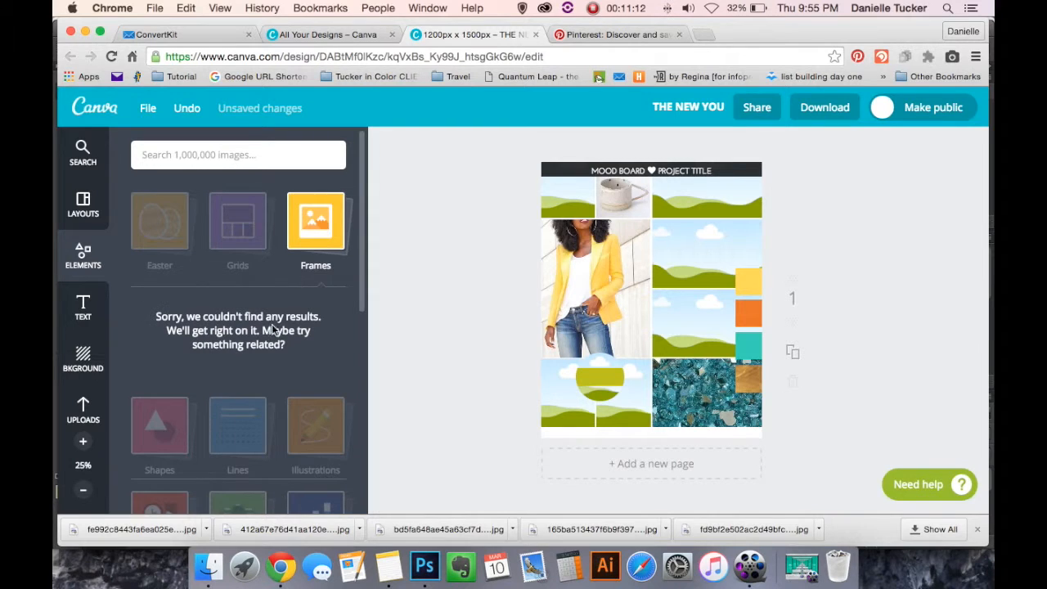
{"action": "left_click", "coordinate": [321, 233]}
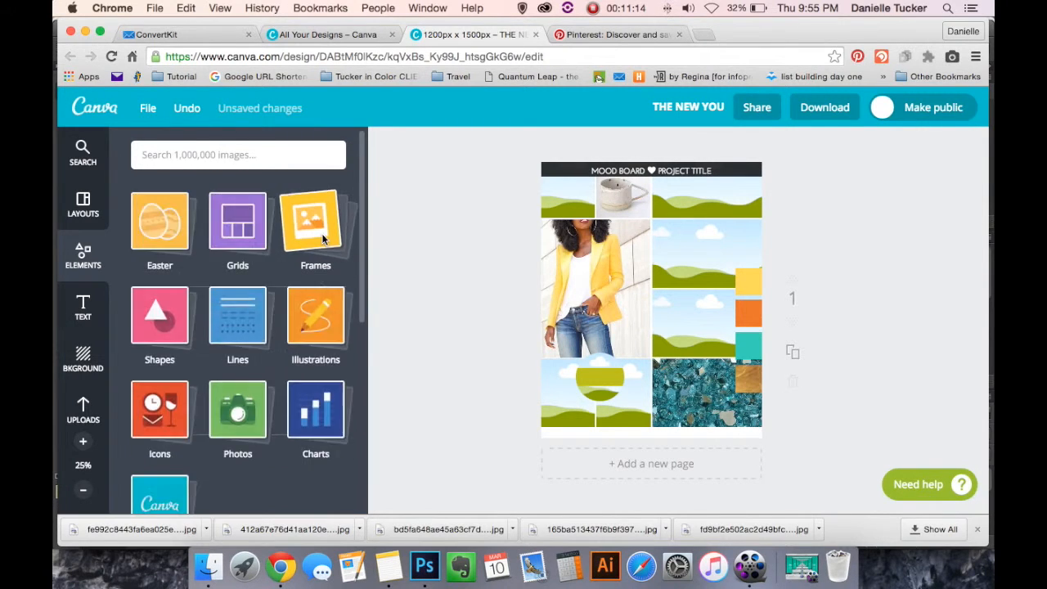
{"action": "left_click", "coordinate": [321, 233]}
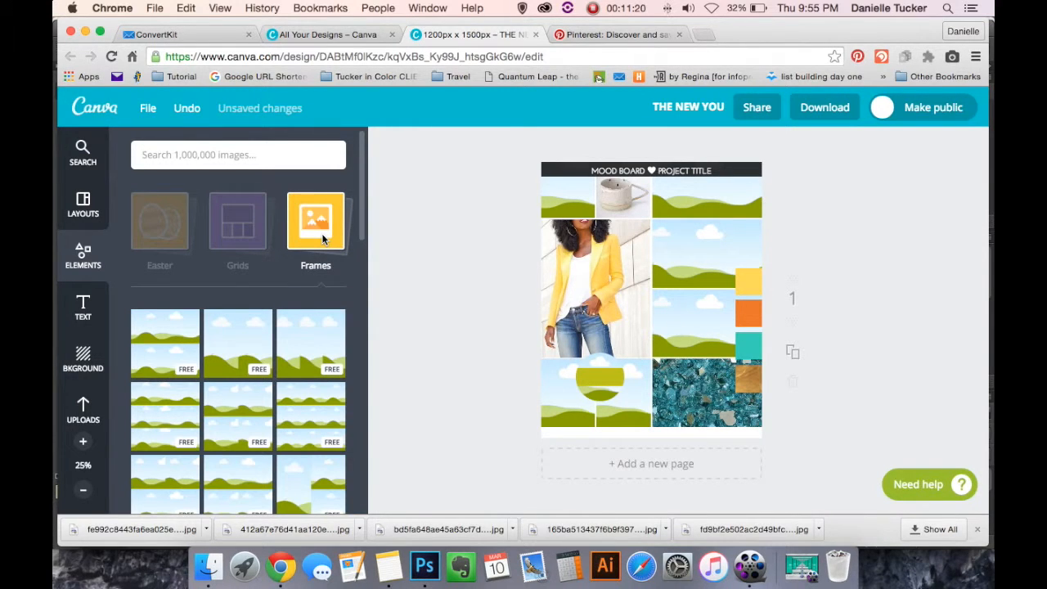
Find the plain borderless circle frame in the Frames collection and place it over the upper part of the mood board.
{"action": "scroll", "coordinate": [308, 368], "scroll_direction": "down", "scroll_amount": 5}
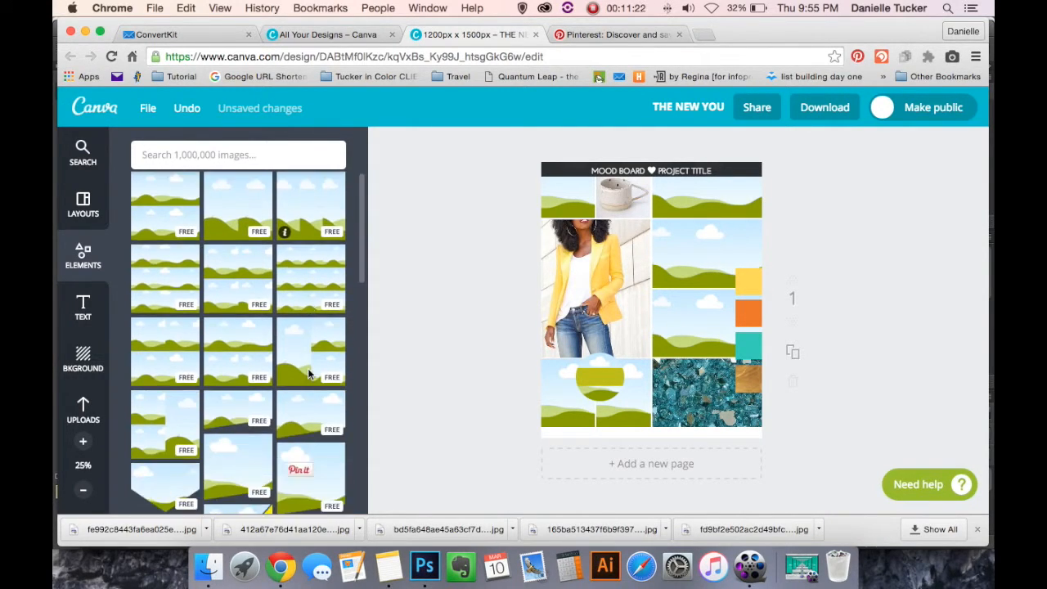
{"action": "scroll", "coordinate": [308, 372], "scroll_direction": "down", "scroll_amount": 5}
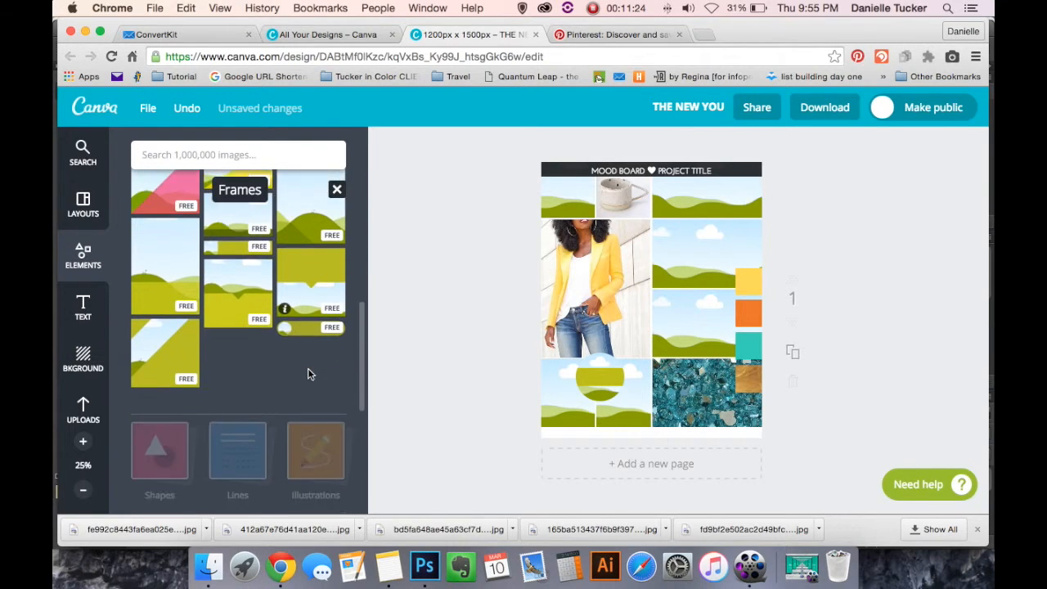
{"action": "scroll", "coordinate": [310, 373], "scroll_direction": "down", "scroll_amount": 3}
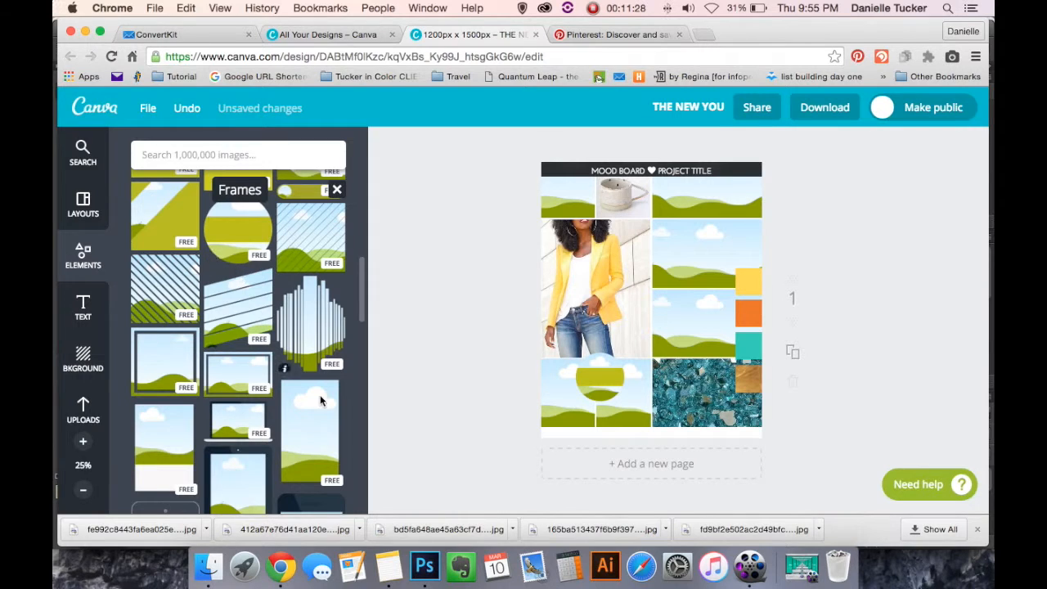
{"action": "scroll", "coordinate": [320, 401], "scroll_direction": "down", "scroll_amount": 6}
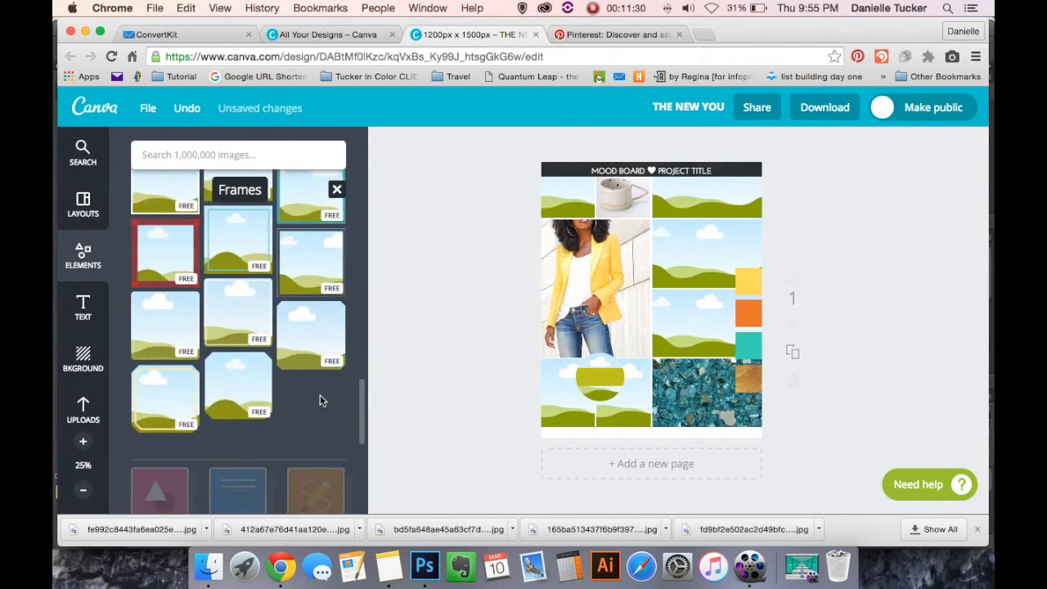
{"action": "scroll", "coordinate": [320, 401], "scroll_direction": "down", "scroll_amount": 3}
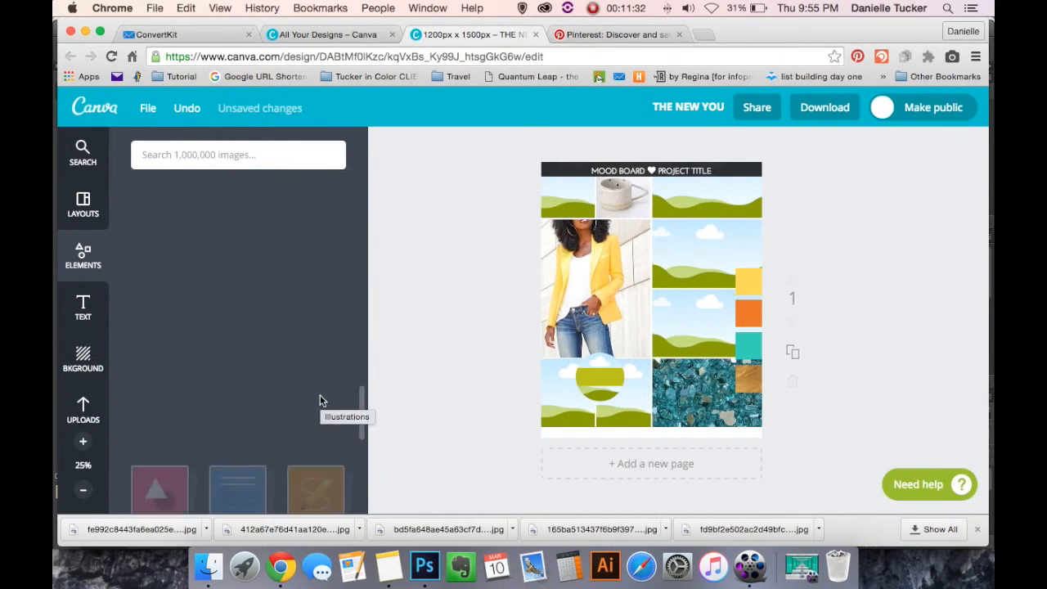
{"action": "scroll", "coordinate": [320, 397], "scroll_direction": "up", "scroll_amount": 5}
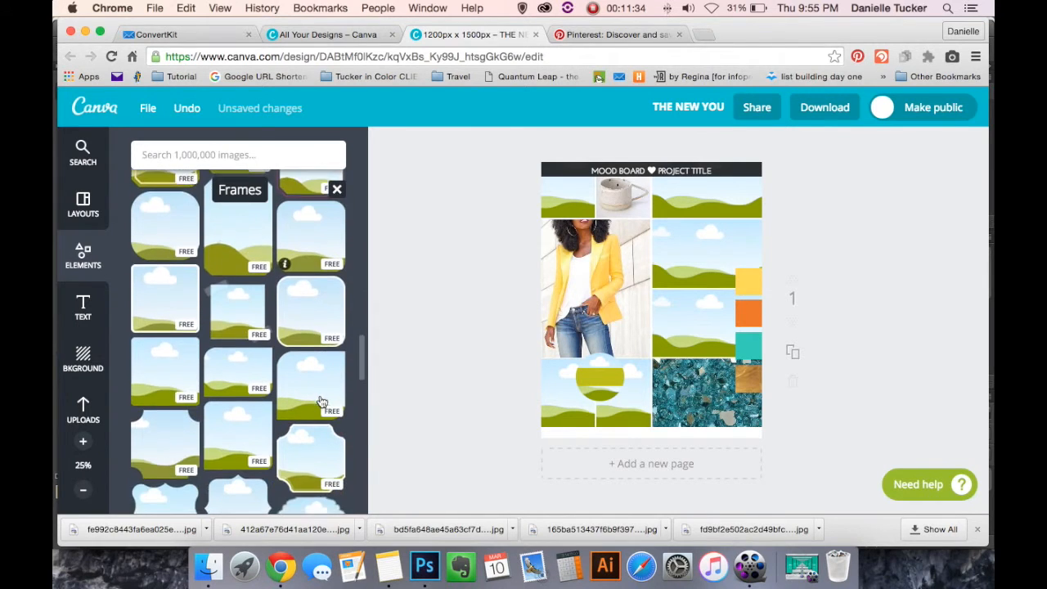
{"action": "scroll", "coordinate": [320, 401], "scroll_direction": "down", "scroll_amount": 3}
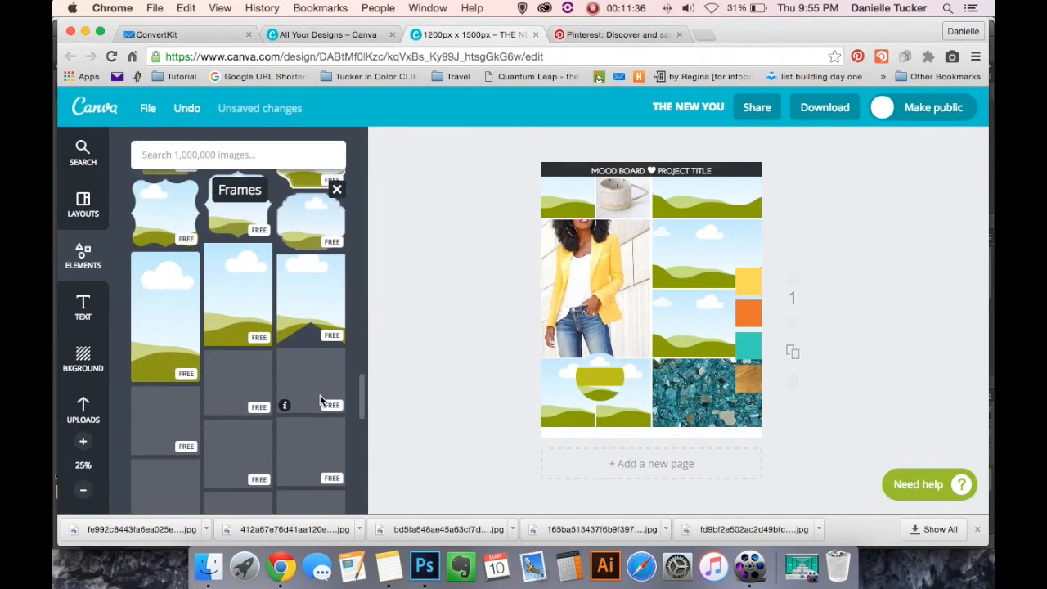
{"action": "scroll", "coordinate": [319, 400], "scroll_direction": "down", "scroll_amount": 1}
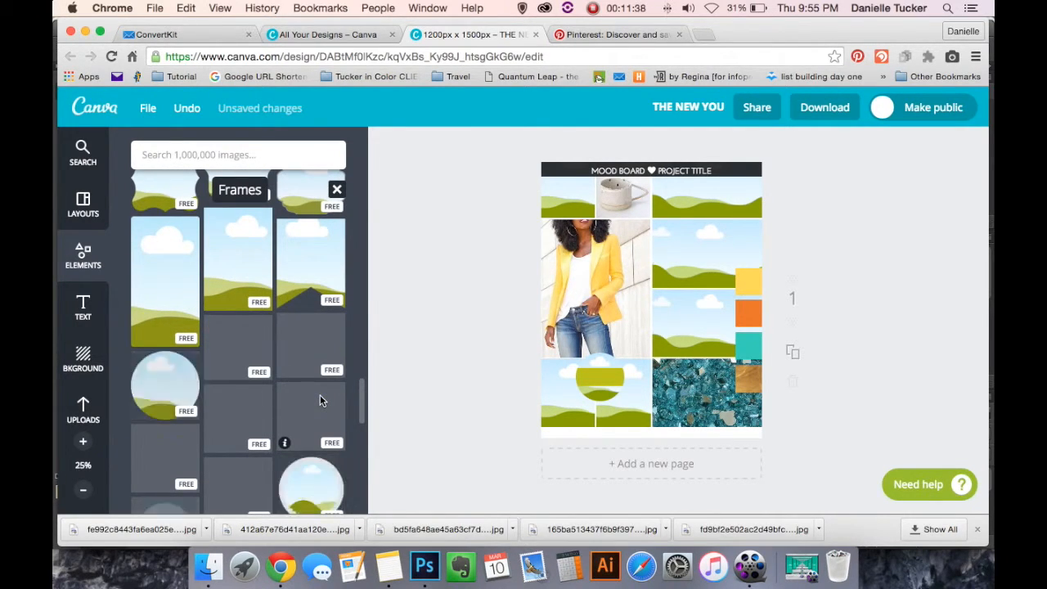
{"action": "scroll", "coordinate": [320, 399], "scroll_direction": "down", "scroll_amount": 1}
{"action": "scroll", "coordinate": [320, 400], "scroll_direction": "down", "scroll_amount": 1}
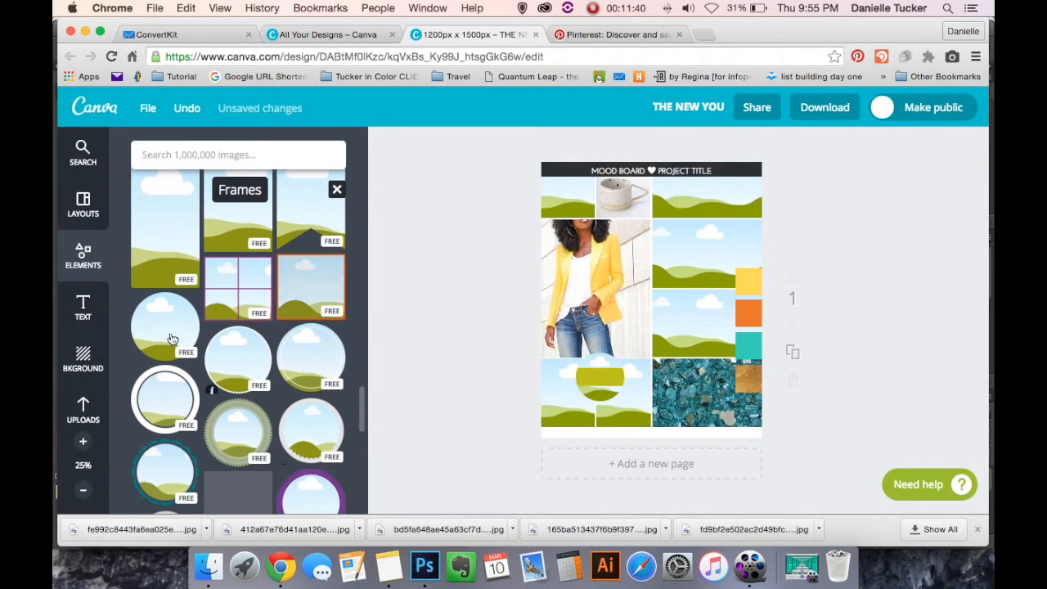
{"action": "left_click_drag", "start_coordinate": [170, 329], "coordinate": [678, 255]}
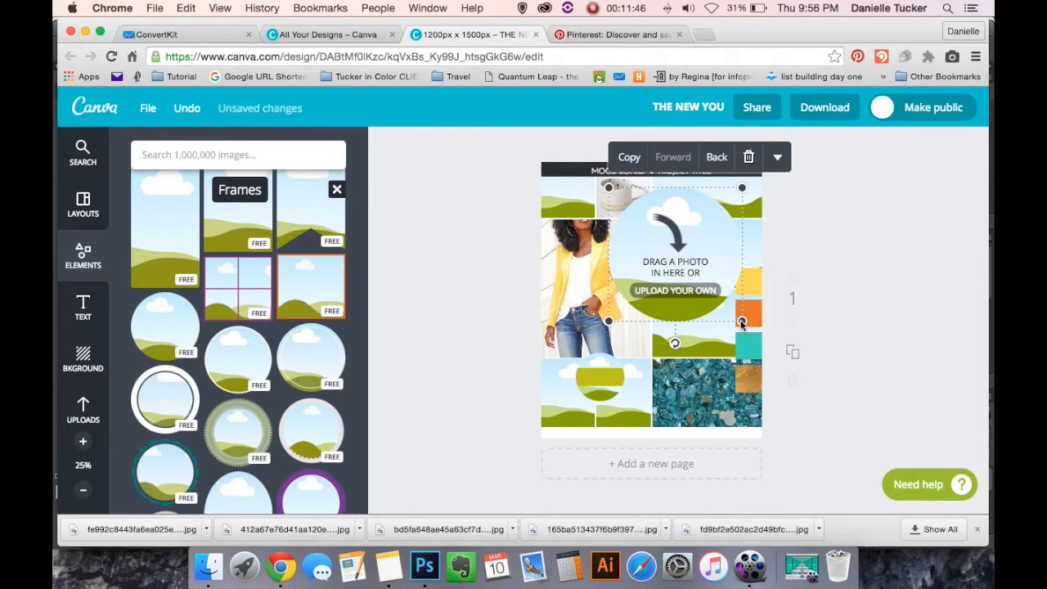
Shrink the new circle frame to about 530 px across and position it where the deleted large circle was.
{"action": "left_click_drag", "start_coordinate": [741, 322], "coordinate": [709, 295]}
{"action": "left_click", "coordinate": [688, 234]}
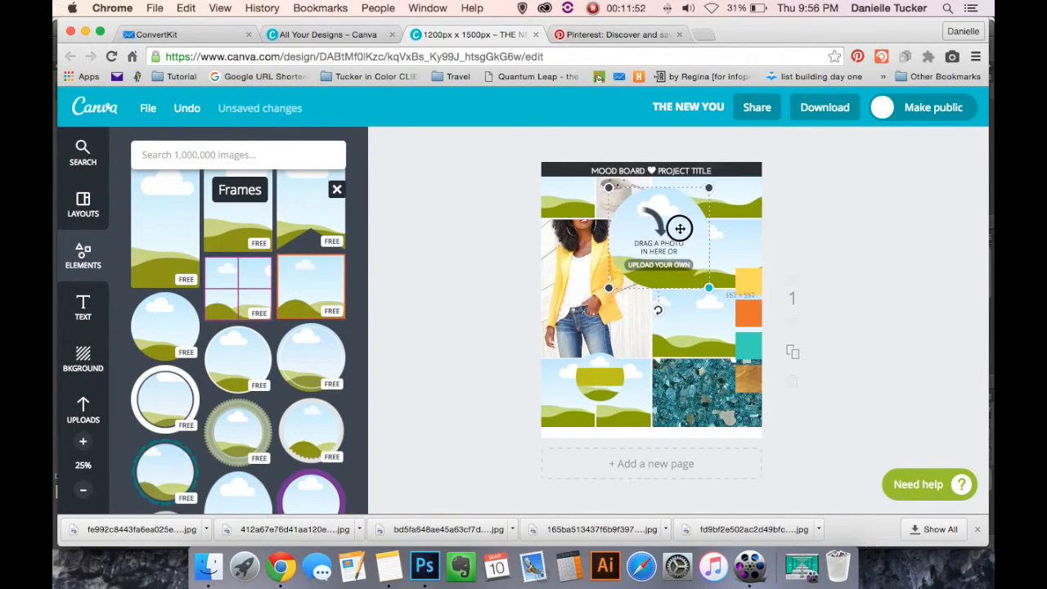
{"action": "left_click_drag", "start_coordinate": [710, 288], "coordinate": [694, 277]}
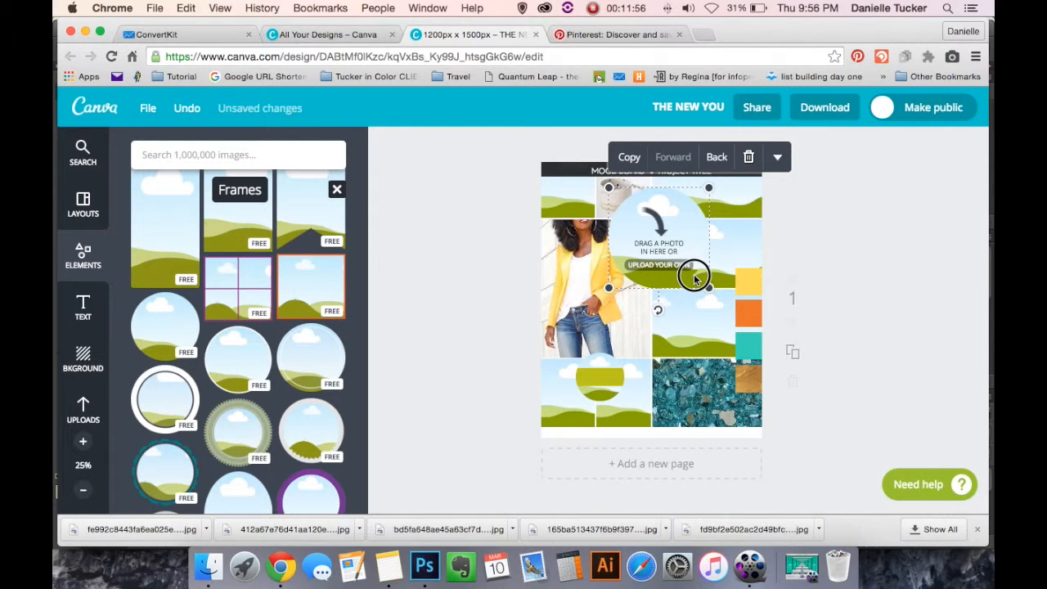
{"action": "left_click_drag", "start_coordinate": [695, 278], "coordinate": [721, 284]}
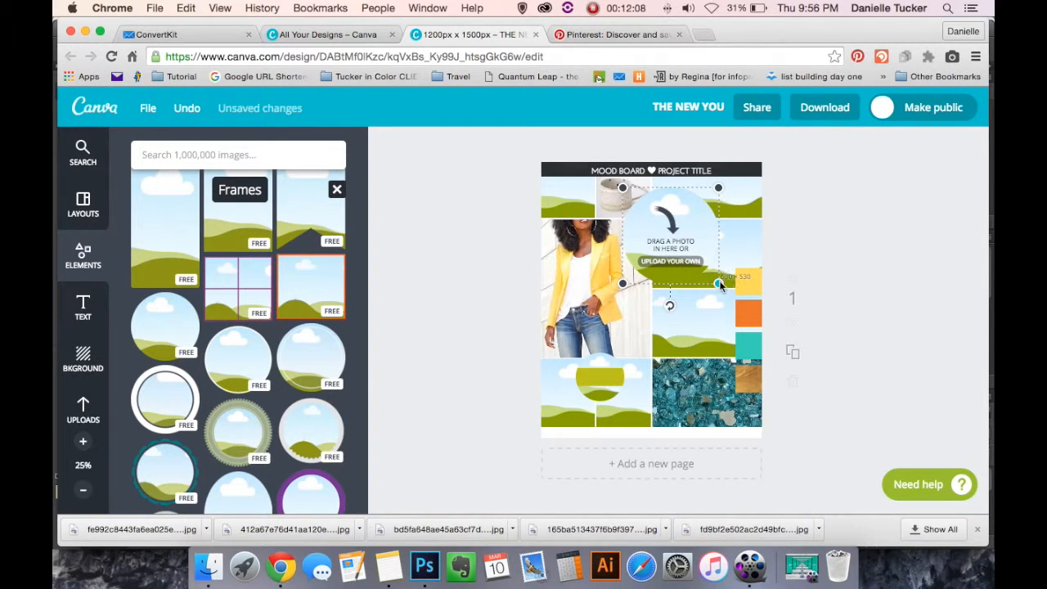
Delete the small two-tone circle frame and put a shrunken copy of the large plain circle frame in its place.
{"action": "left_click", "coordinate": [595, 378]}
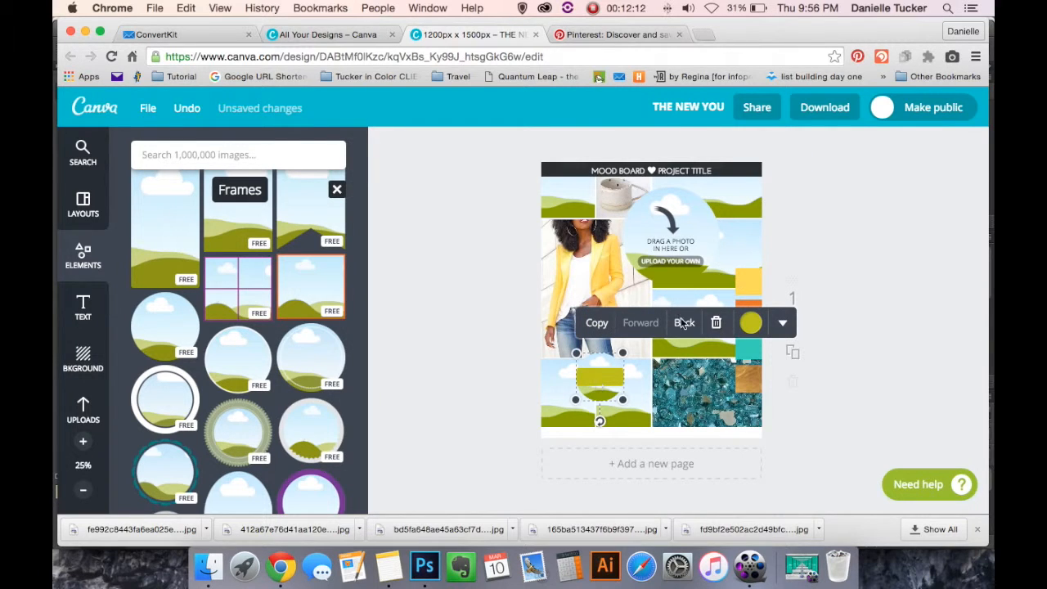
{"action": "left_click", "coordinate": [675, 219]}
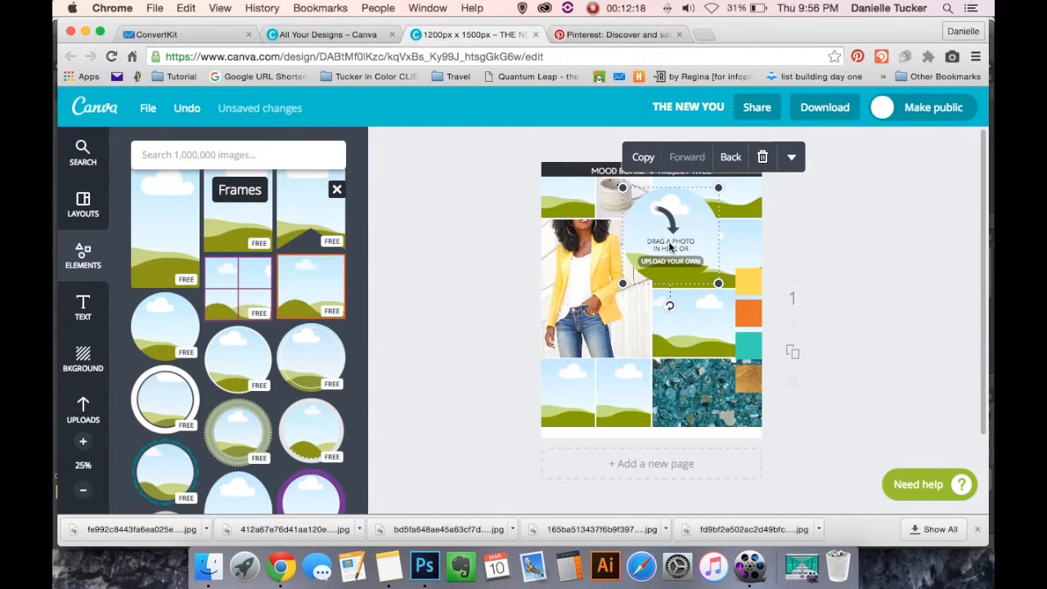
{"action": "key", "text": "super+v"}
{"action": "left_click_drag", "start_coordinate": [669, 245], "coordinate": [610, 369]}
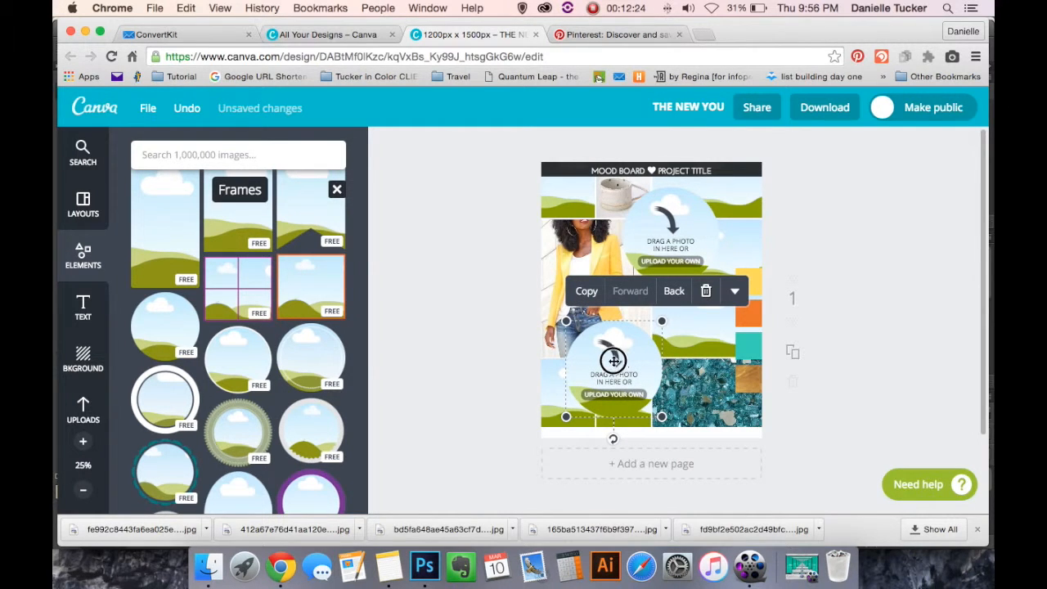
{"action": "left_click_drag", "start_coordinate": [662, 321], "coordinate": [605, 368]}
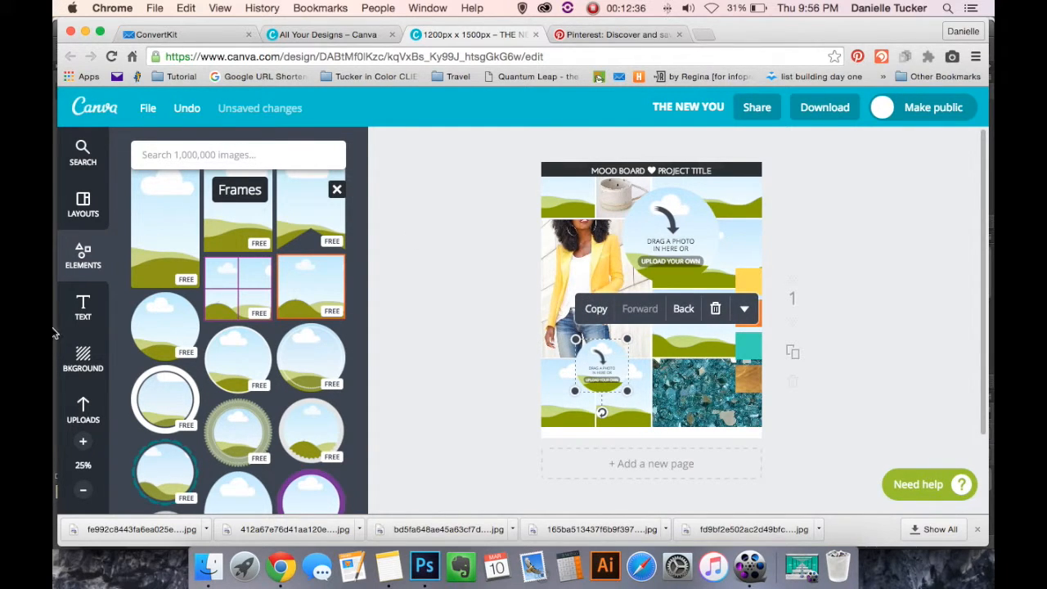
Fill the large circle frame with the uploaded photo of the woman in the patterned top and shift it down inside the circle.
{"action": "left_click", "coordinate": [83, 412]}
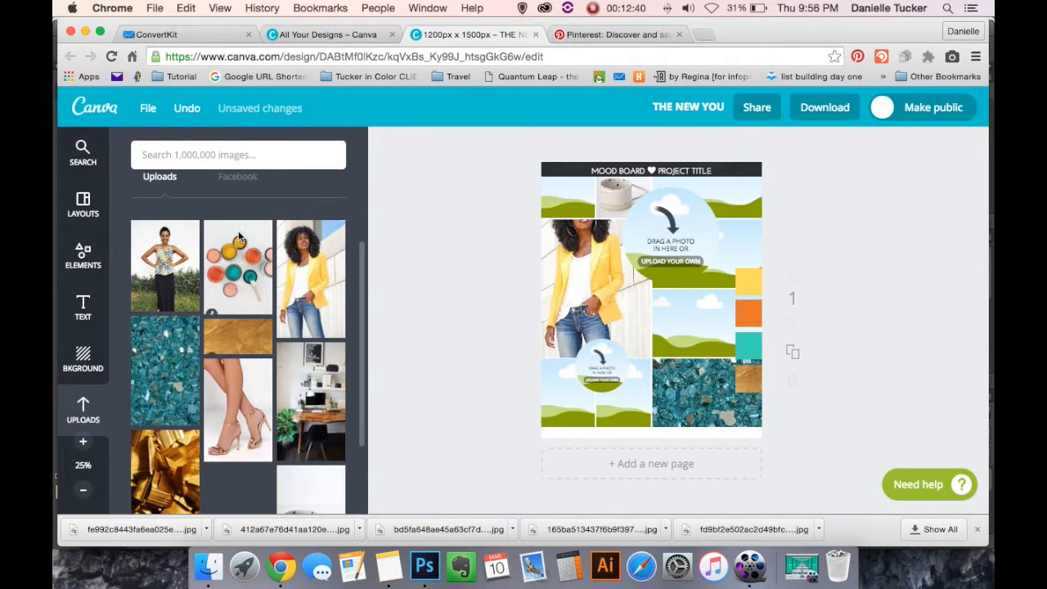
{"action": "left_click_drag", "start_coordinate": [163, 280], "coordinate": [669, 252]}
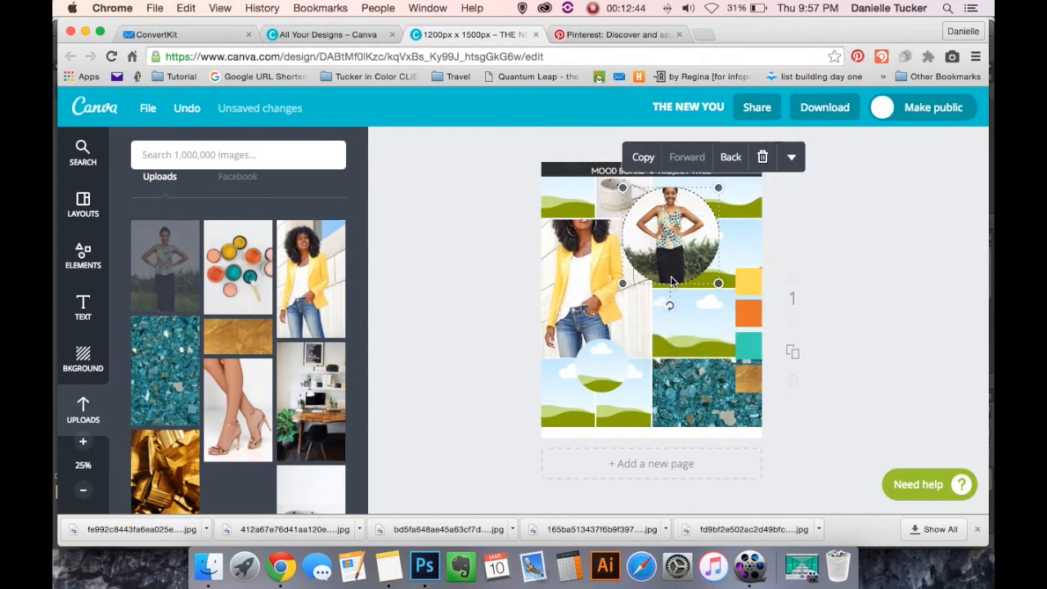
{"action": "double_click", "coordinate": [669, 250]}
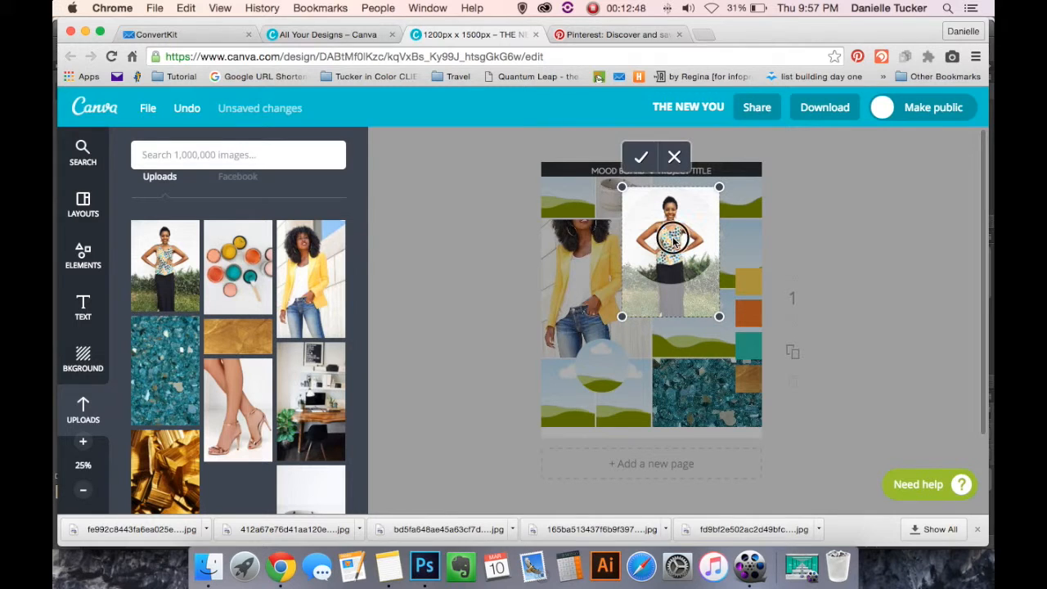
{"action": "left_click", "coordinate": [641, 157]}
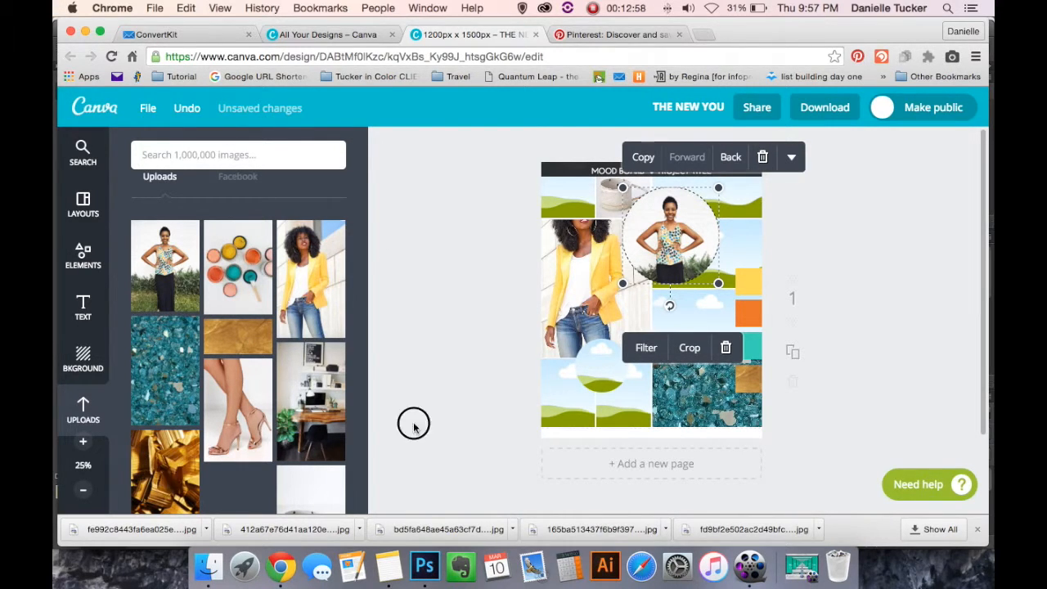
Fill the mood board's bottom-left grid cell with the gold foil photo and its top-left cell with the paint pots photo.
{"action": "left_click_drag", "start_coordinate": [518, 408], "coordinate": [576, 401]}
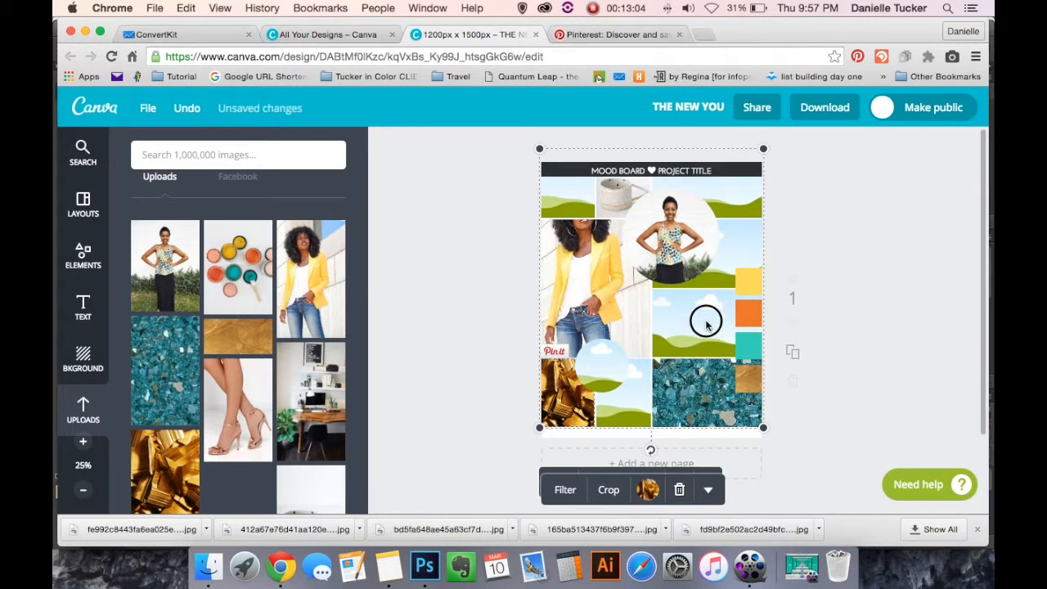
{"action": "mouse_move", "coordinate": [706, 323]}
{"action": "left_mouse_down"}
{"action": "mouse_move", "coordinate": [696, 252]}
{"action": "mouse_move", "coordinate": [588, 215]}
{"action": "mouse_move", "coordinate": [576, 195]}
{"action": "mouse_move", "coordinate": [576, 211]}
{"action": "left_mouse_up"}
Enlarge the paint pots photo slightly within the mood board's top-left cell and apply the crop.
{"action": "double_click", "coordinate": [578, 194]}
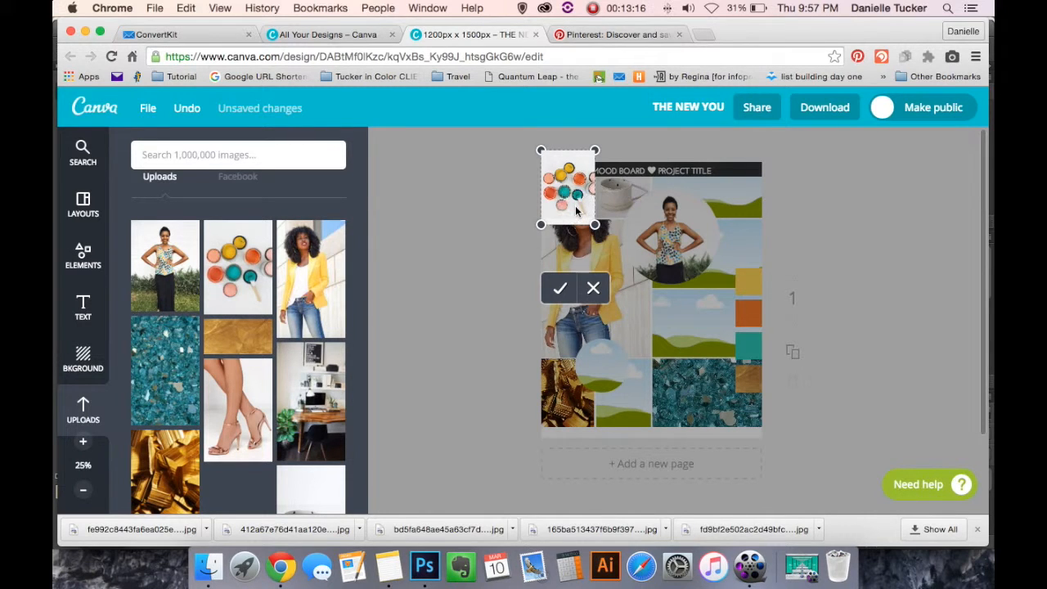
{"action": "key", "text": "Return"}
{"action": "double_click", "coordinate": [575, 193]}
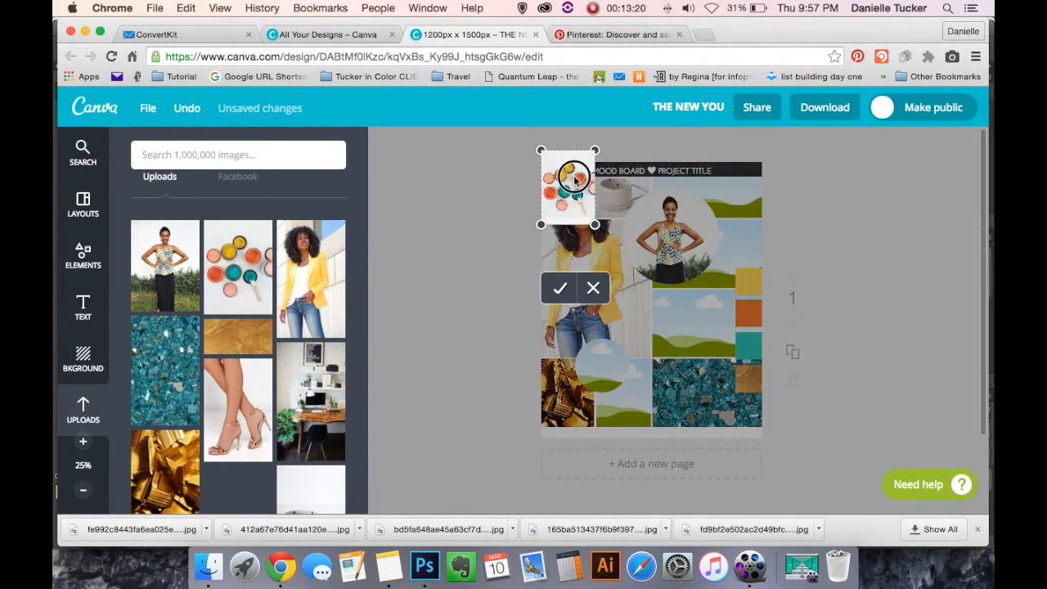
{"action": "left_click_drag", "start_coordinate": [576, 193], "coordinate": [577, 232]}
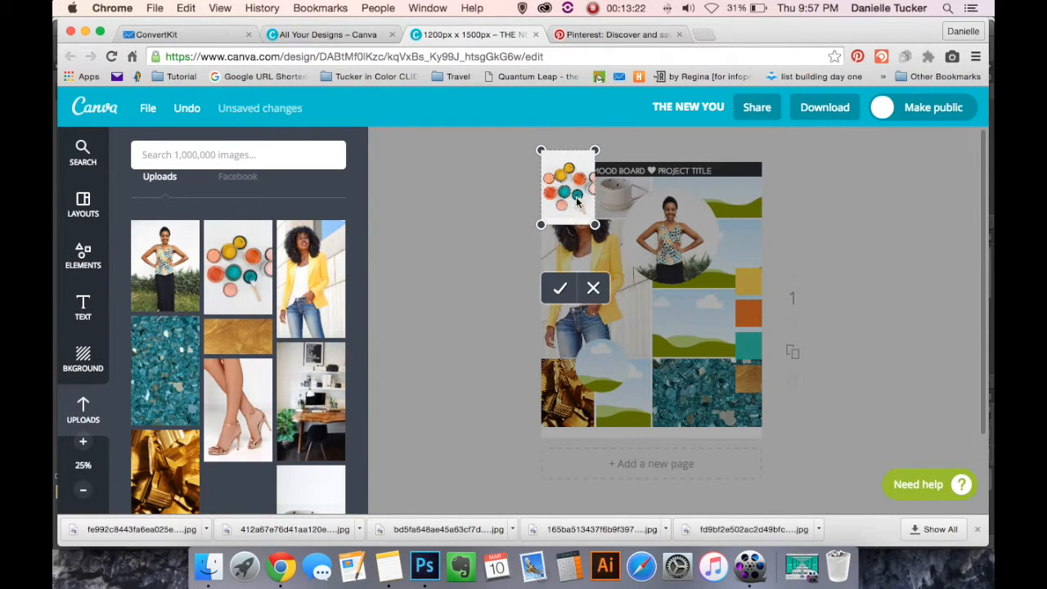
{"action": "mouse_move", "coordinate": [575, 191]}
{"action": "left_mouse_down"}
{"action": "mouse_move", "coordinate": [574, 232]}
{"action": "mouse_move", "coordinate": [567, 181]}
{"action": "mouse_move", "coordinate": [566, 214]}
{"action": "left_mouse_up"}
{"action": "left_click_drag", "start_coordinate": [595, 152], "coordinate": [586, 179]}
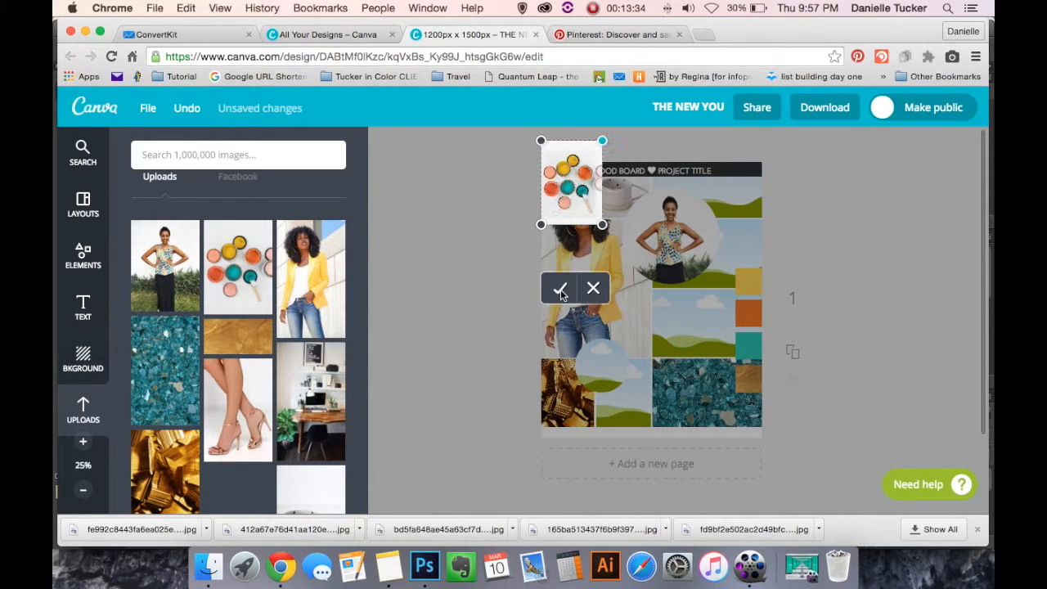
{"action": "left_click_drag", "start_coordinate": [580, 171], "coordinate": [575, 187]}
Recrop the paint pots photo by moving it a little lower within its top-left cell.
{"action": "double_click", "coordinate": [575, 187]}
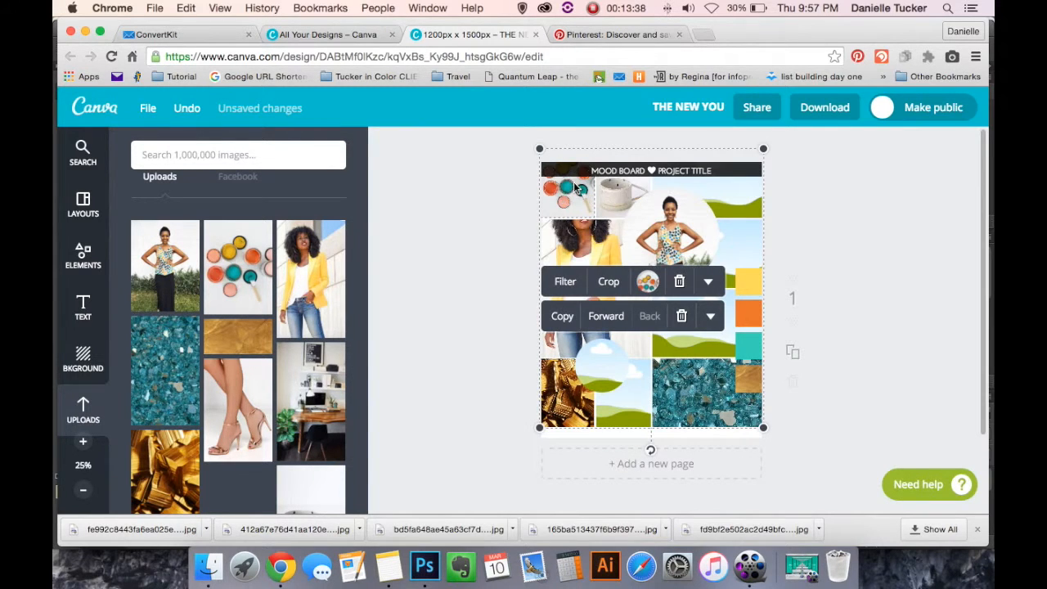
{"action": "left_click", "coordinate": [574, 189]}
{"action": "left_click", "coordinate": [574, 185]}
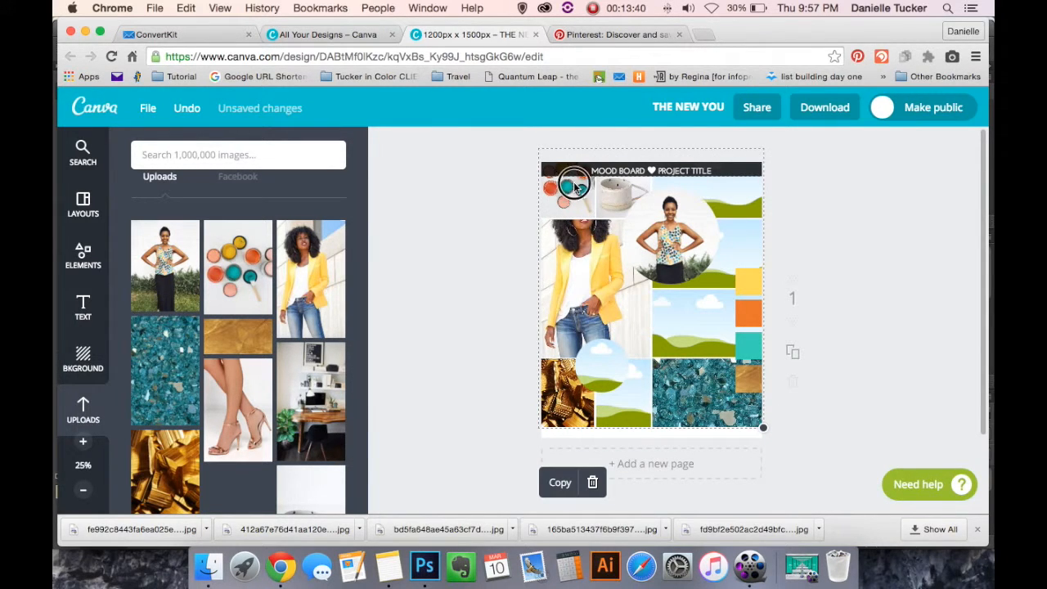
{"action": "left_click", "coordinate": [577, 198]}
{"action": "left_click", "coordinate": [438, 281]}
{"action": "left_click", "coordinate": [566, 202]}
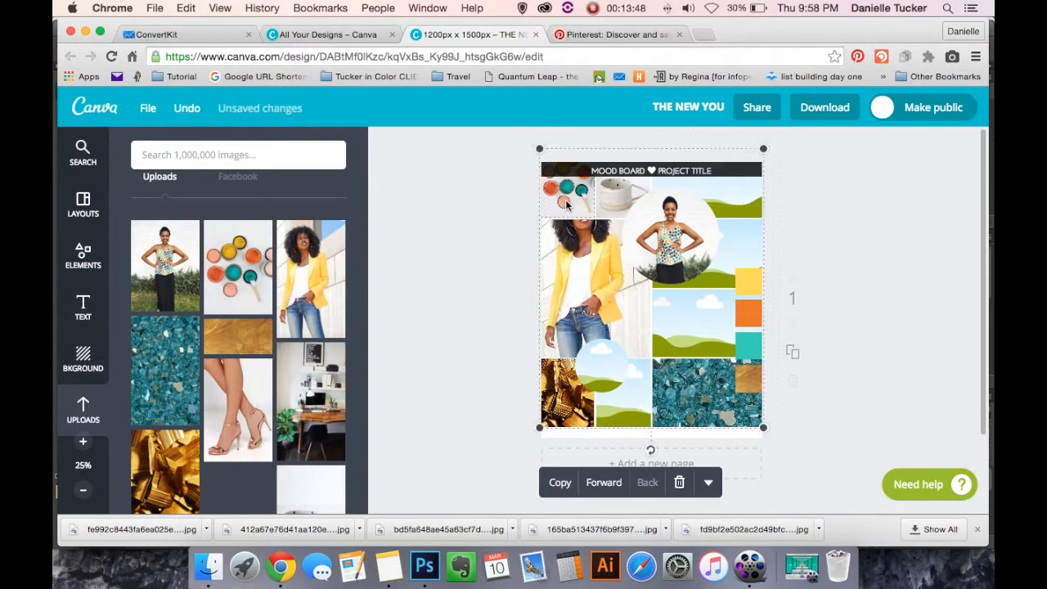
{"action": "left_click", "coordinate": [566, 201]}
{"action": "left_click", "coordinate": [579, 195]}
{"action": "double_click", "coordinate": [580, 197]}
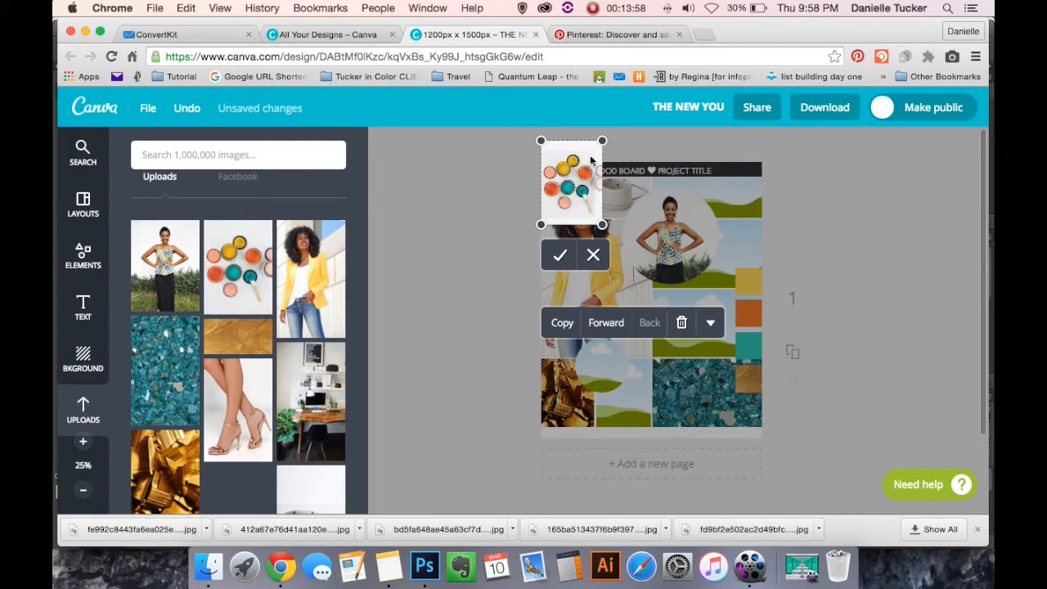
{"action": "left_click_drag", "start_coordinate": [586, 151], "coordinate": [583, 186]}
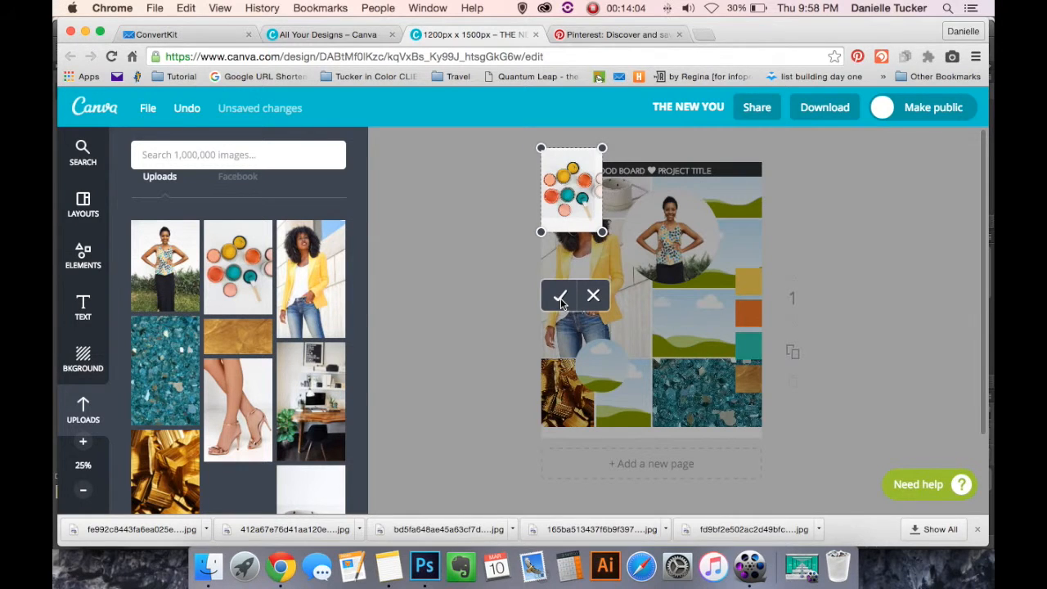
{"action": "left_click", "coordinate": [560, 297]}
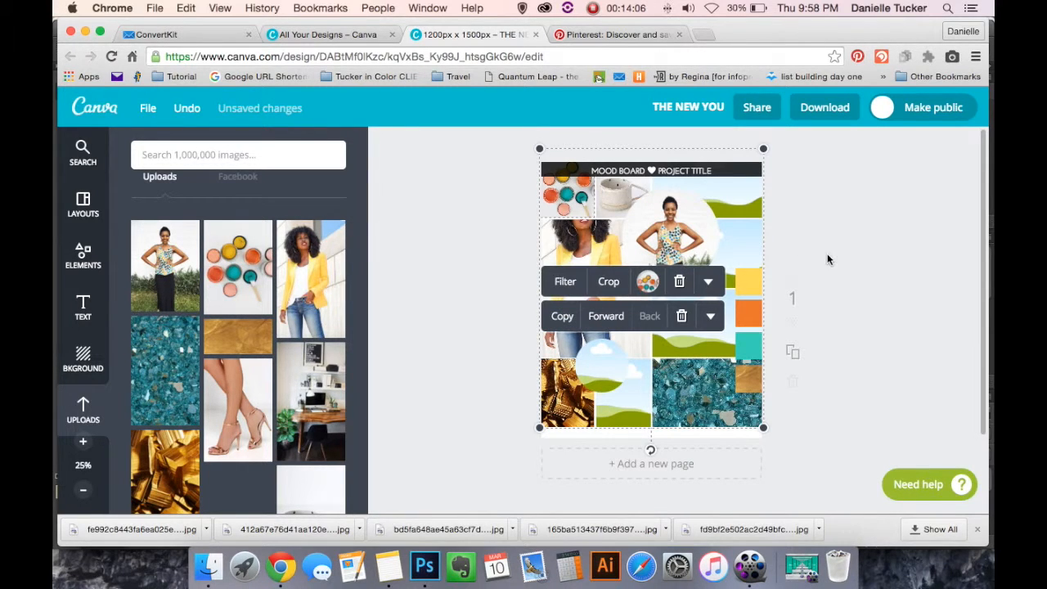
Place the desk photo in the cell beside the gold foil and the high-heels photo in the small circle frame.
{"action": "left_click_drag", "start_coordinate": [309, 419], "coordinate": [626, 400]}
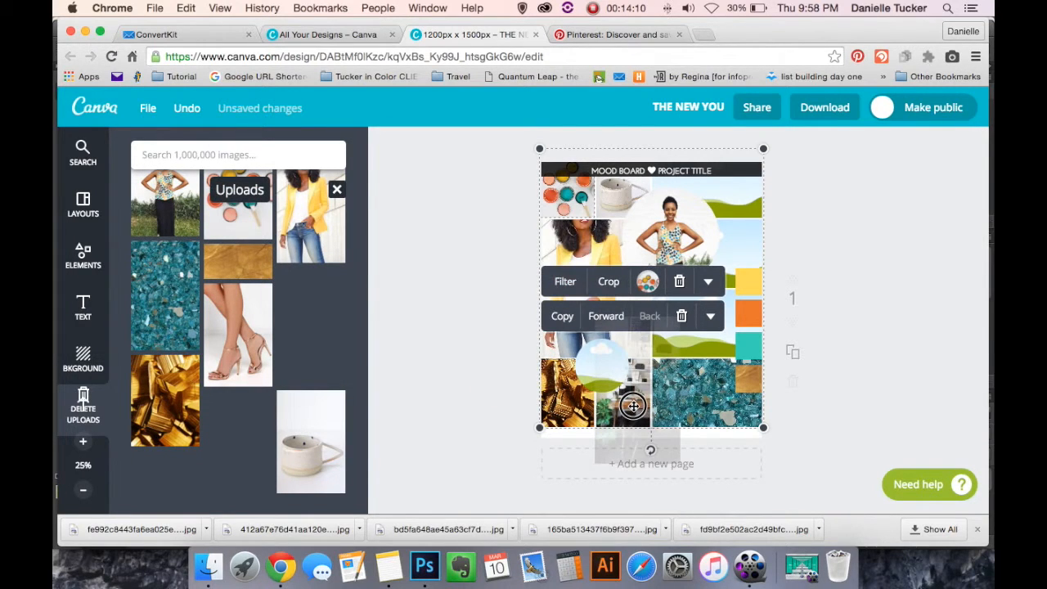
{"action": "left_click_drag", "start_coordinate": [307, 439], "coordinate": [245, 473]}
{"action": "left_click_drag", "start_coordinate": [246, 362], "coordinate": [609, 372]}
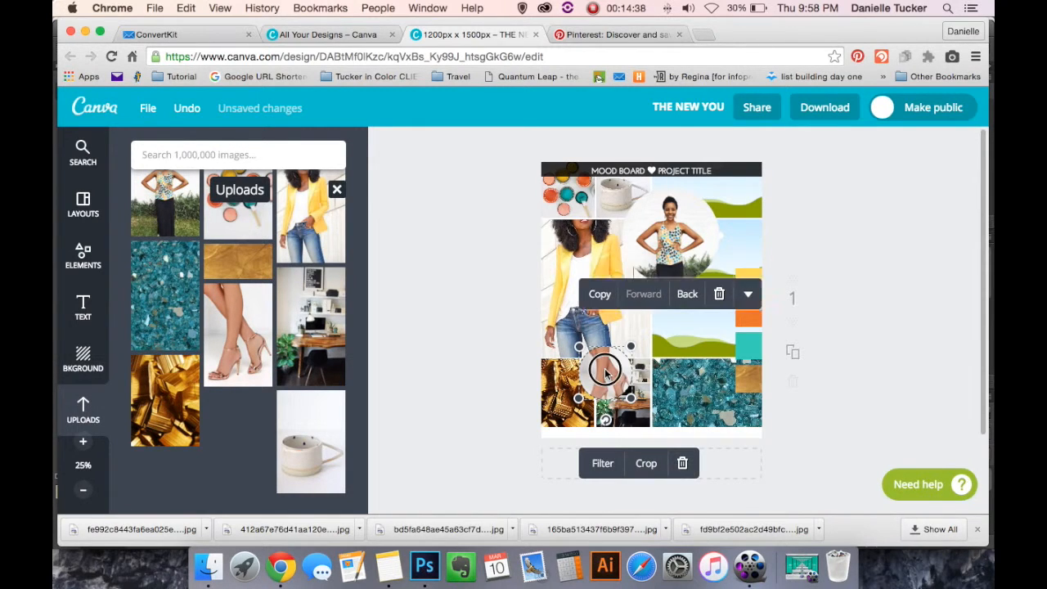
Move the high-heels photo up inside the small circle frame so the shoes are in view, and apply the crop.
{"action": "double_click", "coordinate": [604, 370]}
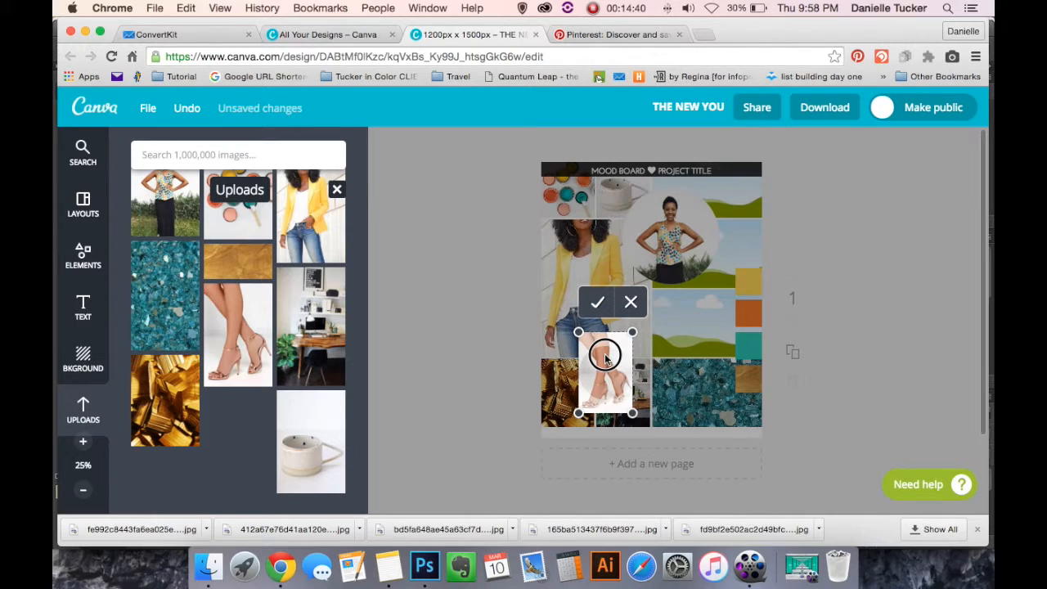
{"action": "left_click_drag", "start_coordinate": [605, 360], "coordinate": [606, 354]}
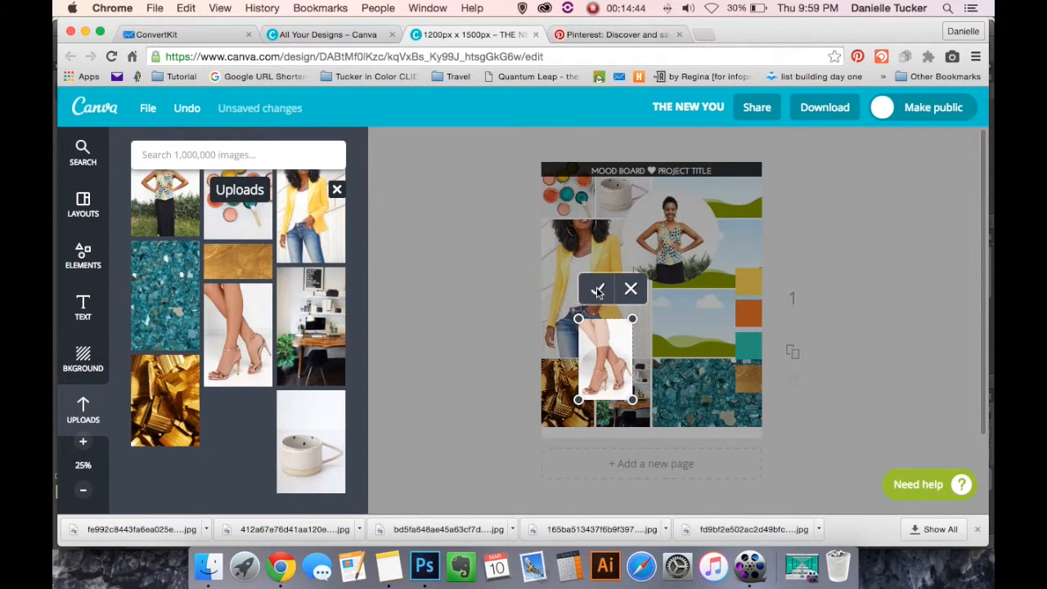
{"action": "left_click", "coordinate": [735, 336]}
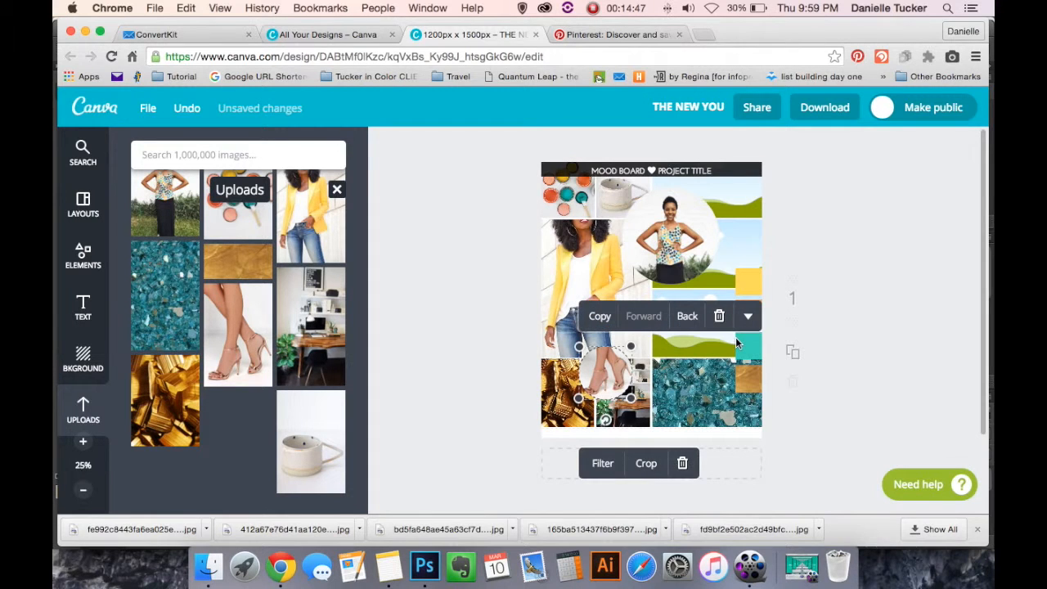
{"action": "left_click", "coordinate": [839, 327]}
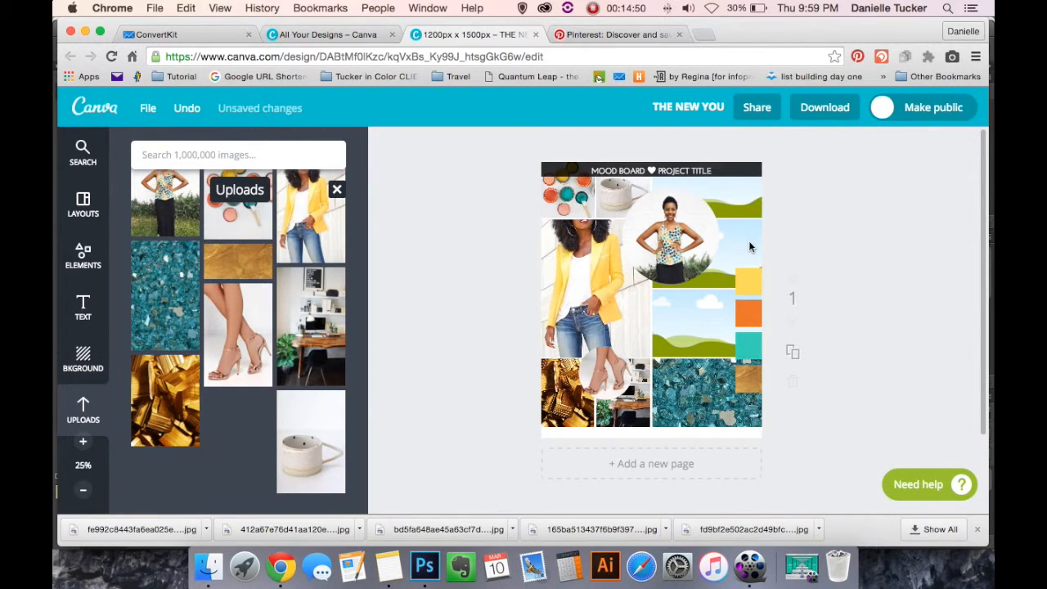
Replace the MOOD BOARD text in the header bar with "Tucker in Color".
{"action": "left_click", "coordinate": [681, 174]}
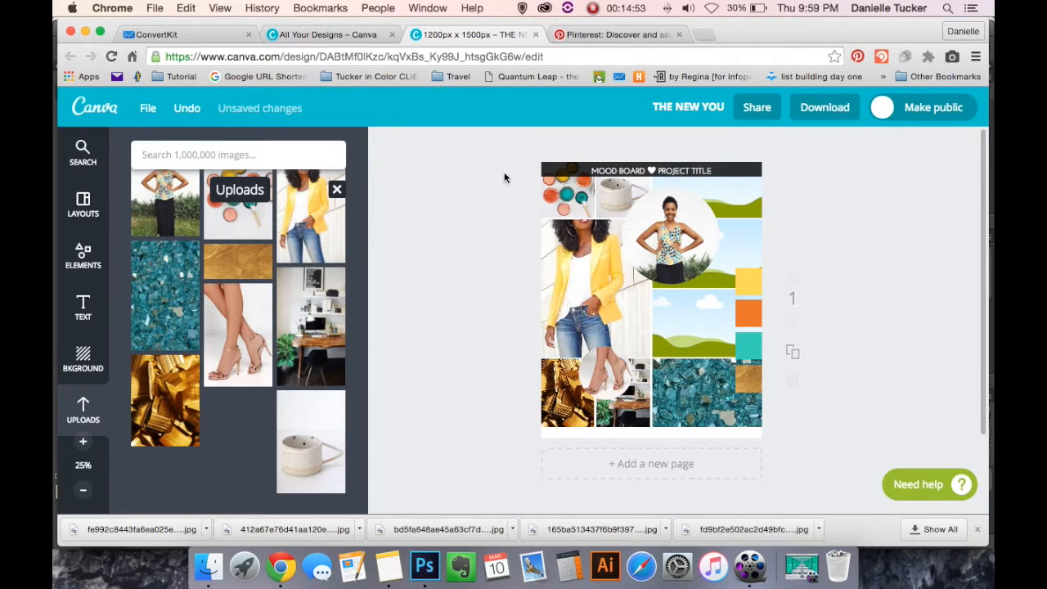
{"action": "left_click", "coordinate": [83, 444]}
{"action": "left_click", "coordinate": [82, 444]}
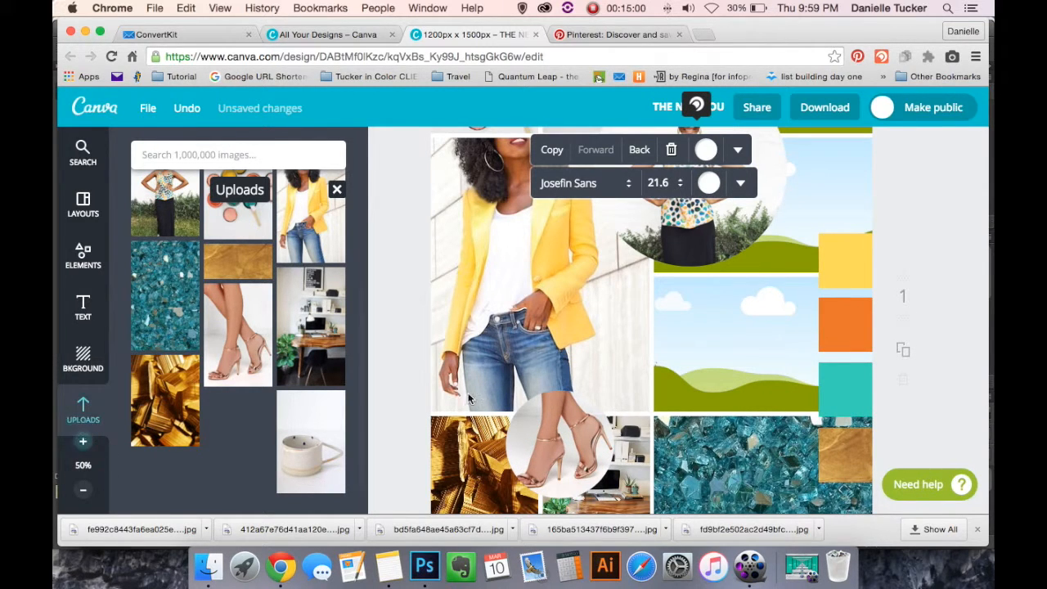
{"action": "scroll", "coordinate": [480, 390], "scroll_direction": "up", "scroll_amount": 2}
{"action": "scroll", "coordinate": [480, 390], "scroll_direction": "up", "scroll_amount": 3}
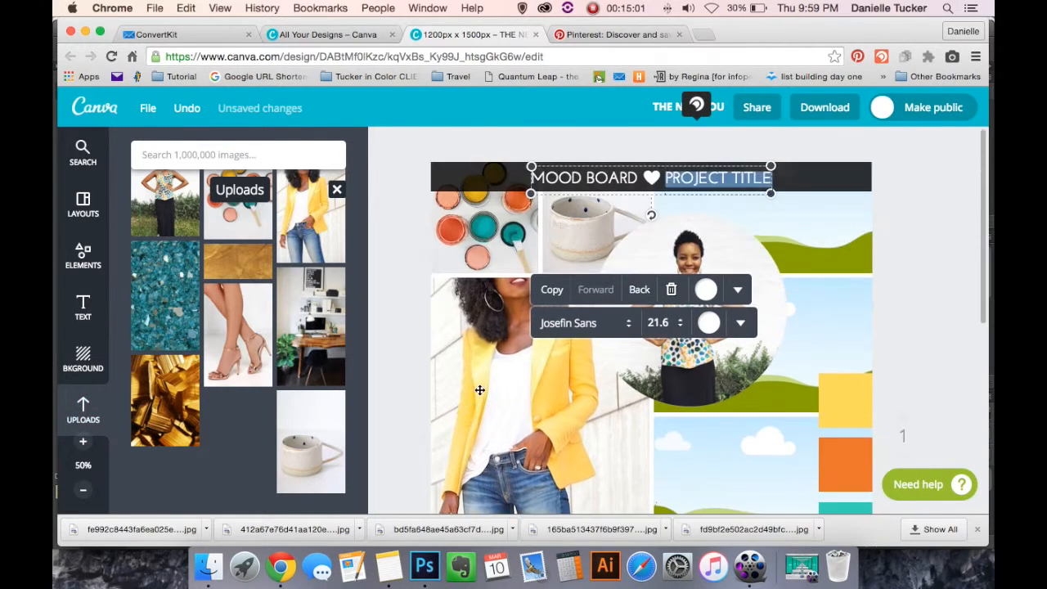
{"action": "left_click", "coordinate": [639, 182]}
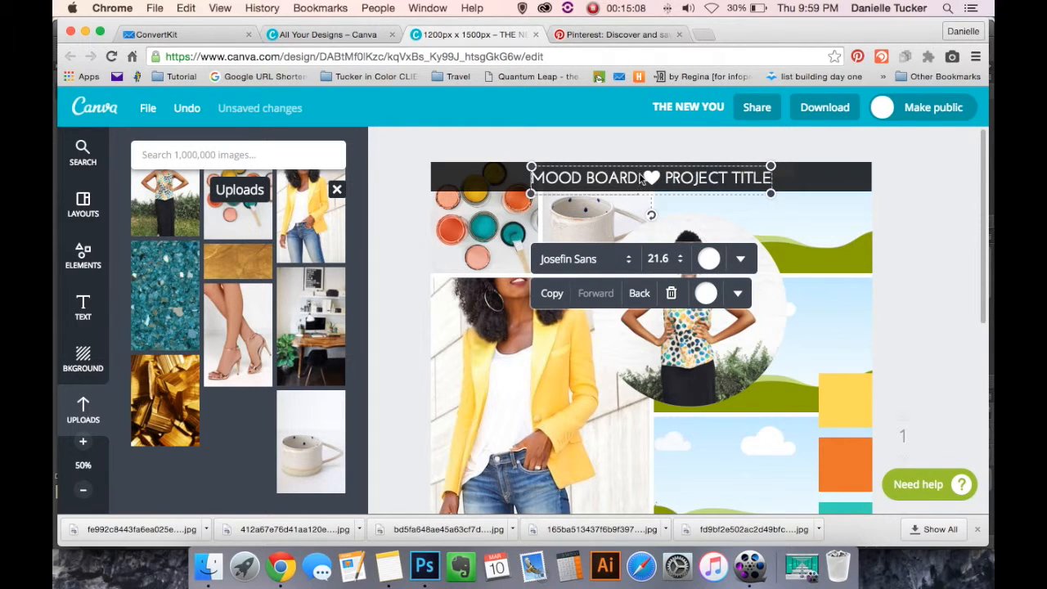
{"action": "left_click", "coordinate": [615, 183]}
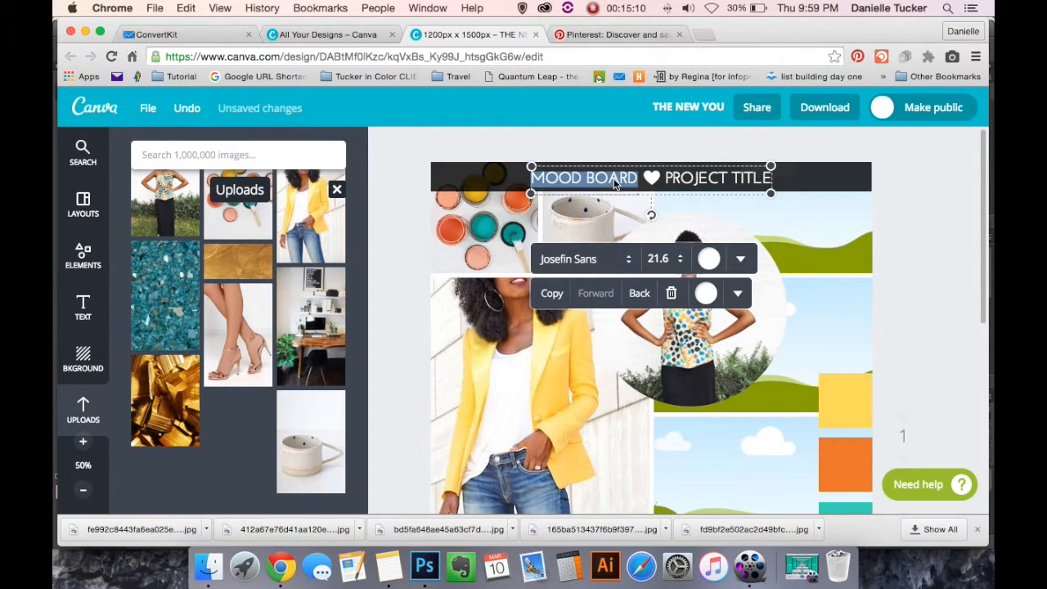
{"action": "double_click", "coordinate": [614, 184]}
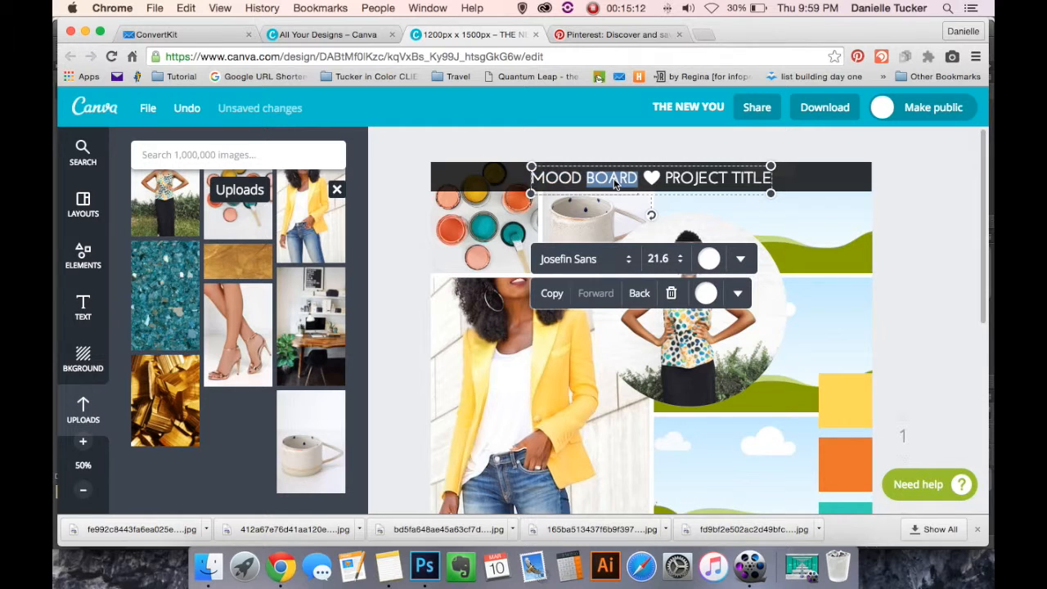
{"action": "key", "text": "BackSpace"}
{"action": "key", "text": "BackSpace"}
{"action": "key", "text": "BackSpace"}
{"action": "key", "text": "BackSpace"}
{"action": "key", "text": "BackSpace"}
{"action": "key", "text": "BackSpace"}
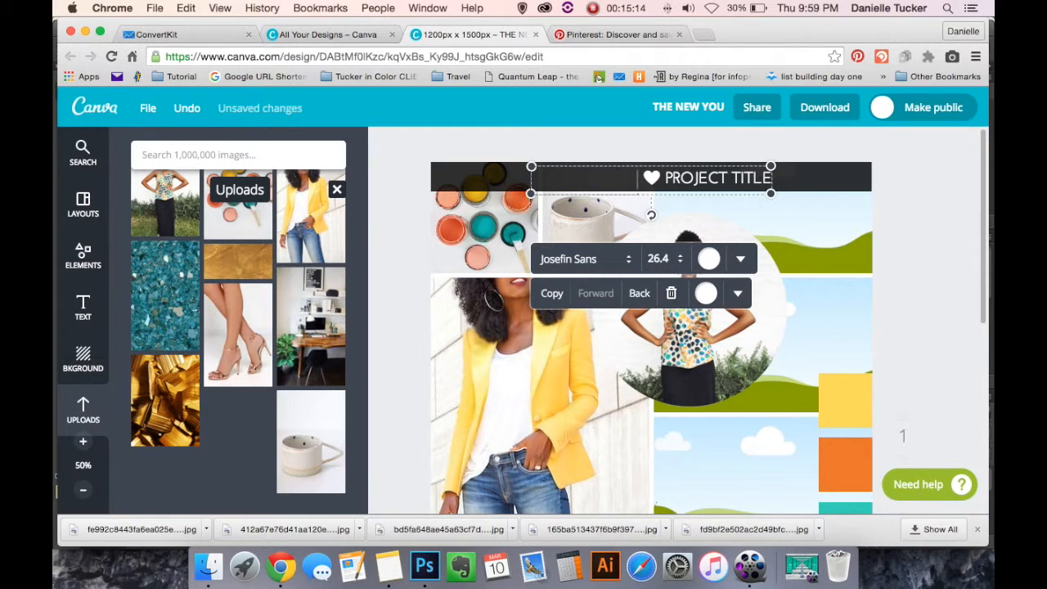
{"action": "type", "text": "Tucker"}
{"action": "key", "text": "BackSpace"}
{"action": "key", "text": "BackSpace"}
{"action": "key", "text": "BackSpace"}
{"action": "key", "text": "BackSpace"}
{"action": "key", "text": "BackSpace"}
{"action": "type", "text": "ucker in Colo"}
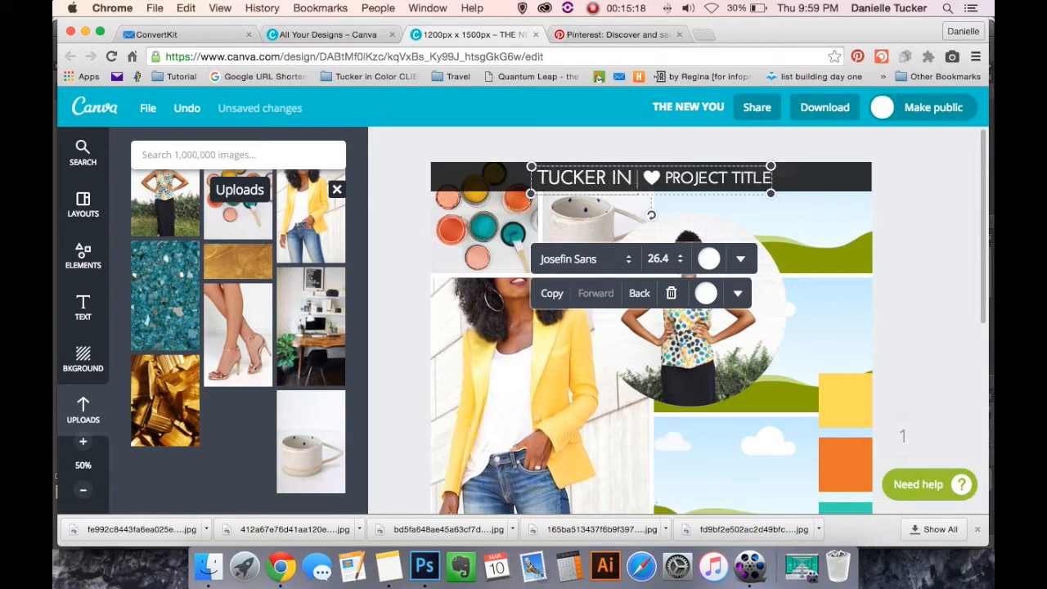
{"action": "type", "text": "r"}
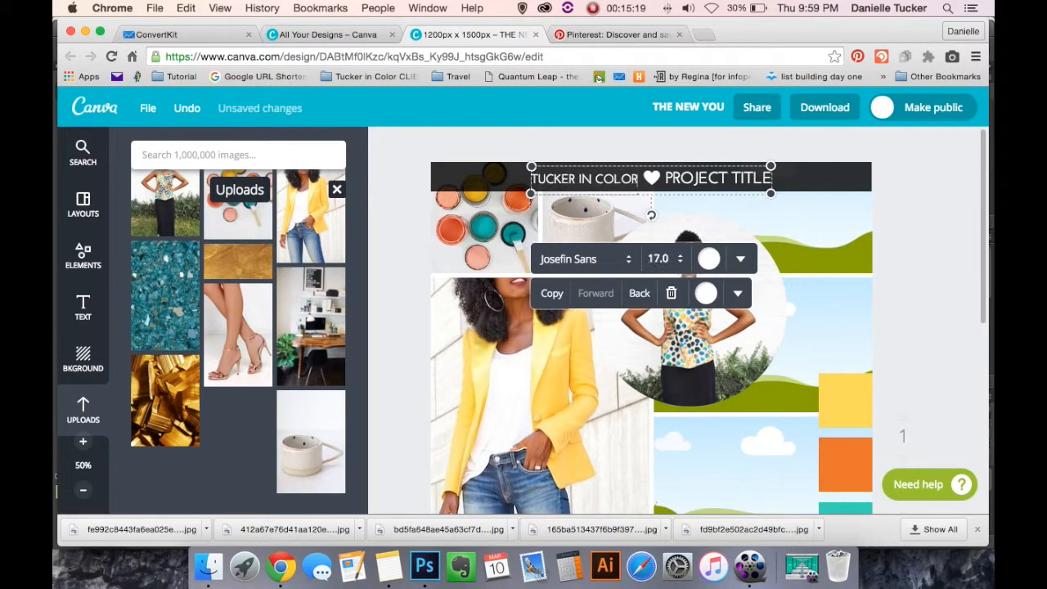
Replace the PROJECT TITLE text in the header bar with "WEBSITE DESIGN" and deselect it.
{"action": "left_click", "coordinate": [700, 184]}
{"action": "double_click", "coordinate": [705, 184]}
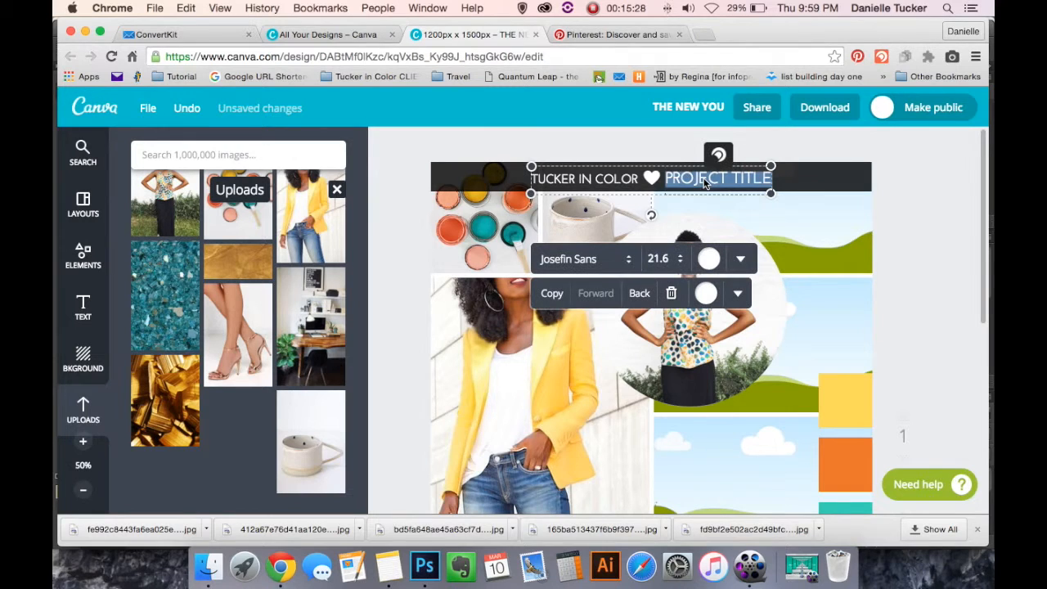
{"action": "type", "text": "WEBSITE DE"}
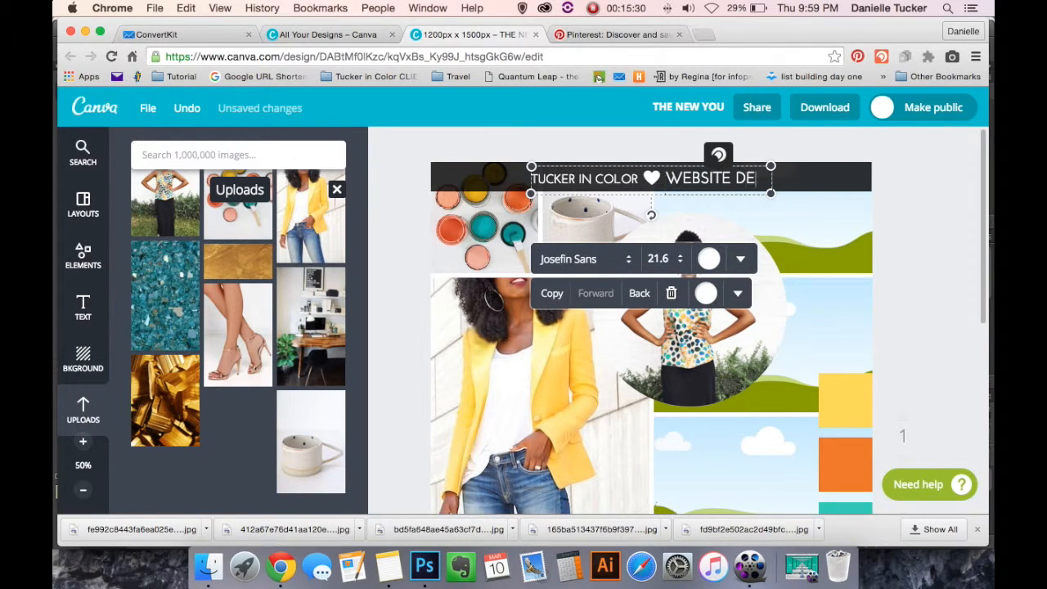
{"action": "type", "text": "SIGN"}
{"action": "key", "text": "BackSpace"}
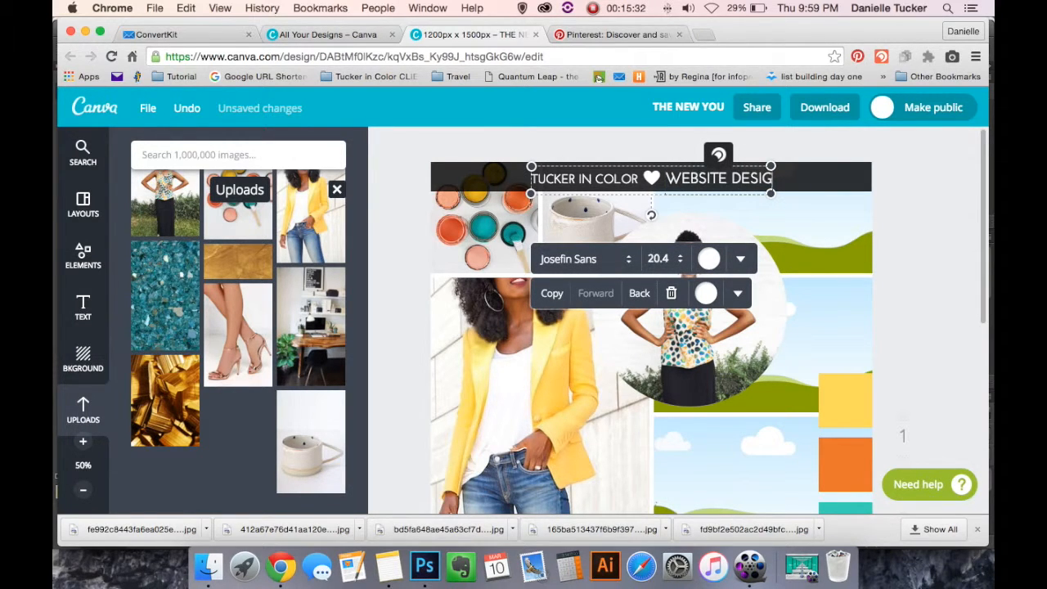
{"action": "type", "text": "N"}
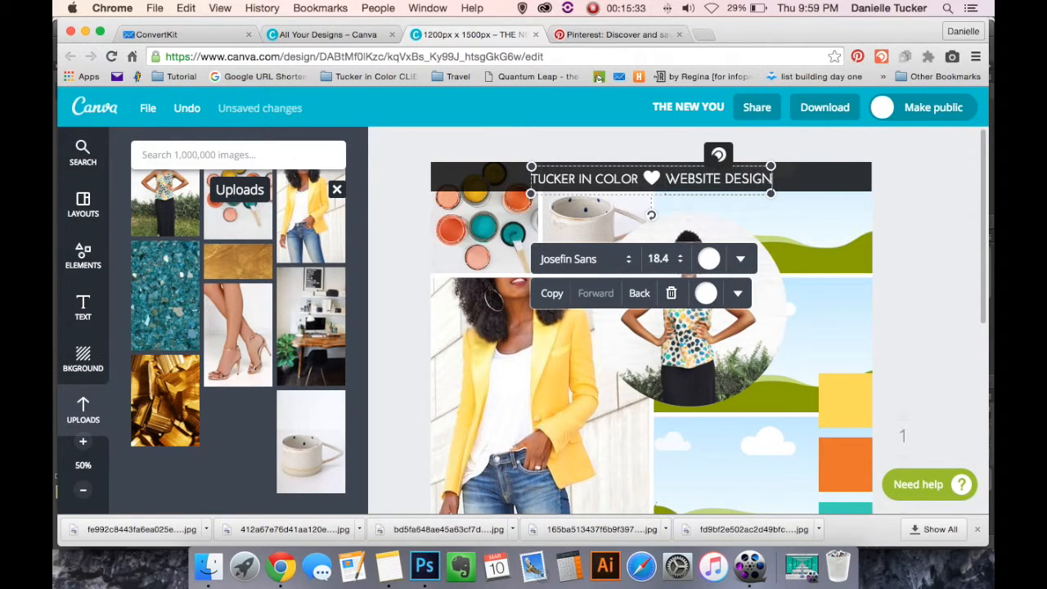
{"action": "left_click", "coordinate": [912, 280]}
{"action": "scroll", "coordinate": [912, 279], "scroll_direction": "down", "scroll_amount": 3}
{"action": "scroll", "coordinate": [913, 279], "scroll_direction": "up", "scroll_amount": 3}
{"action": "scroll", "coordinate": [912, 282], "scroll_direction": "down", "scroll_amount": 5}
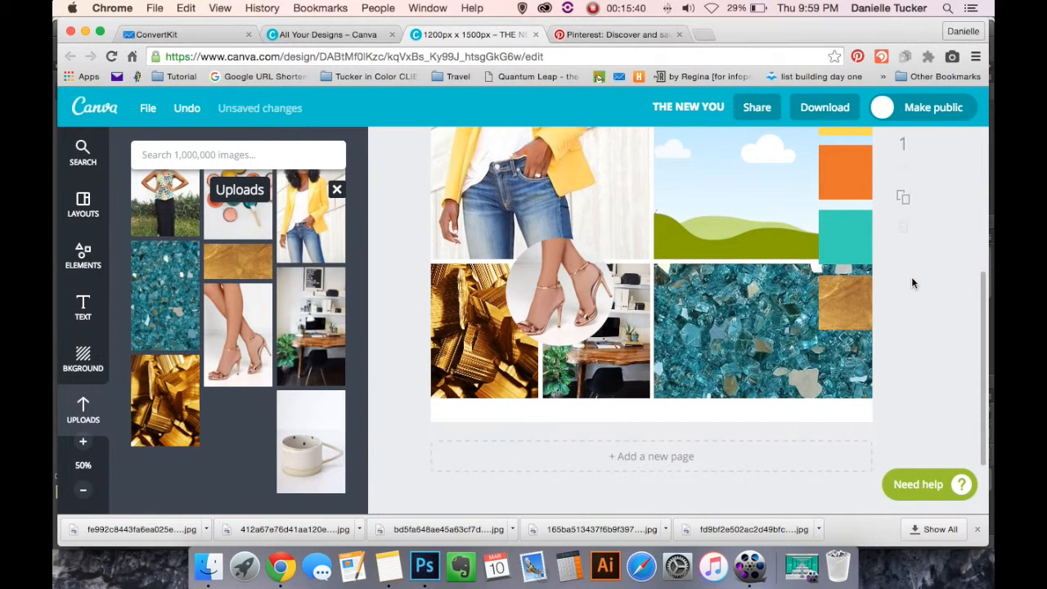
Review the finished Canva mood board, and switch to the Moodboard1 document in Photoshop.
{"action": "scroll", "coordinate": [825, 278], "scroll_direction": "up", "scroll_amount": 2}
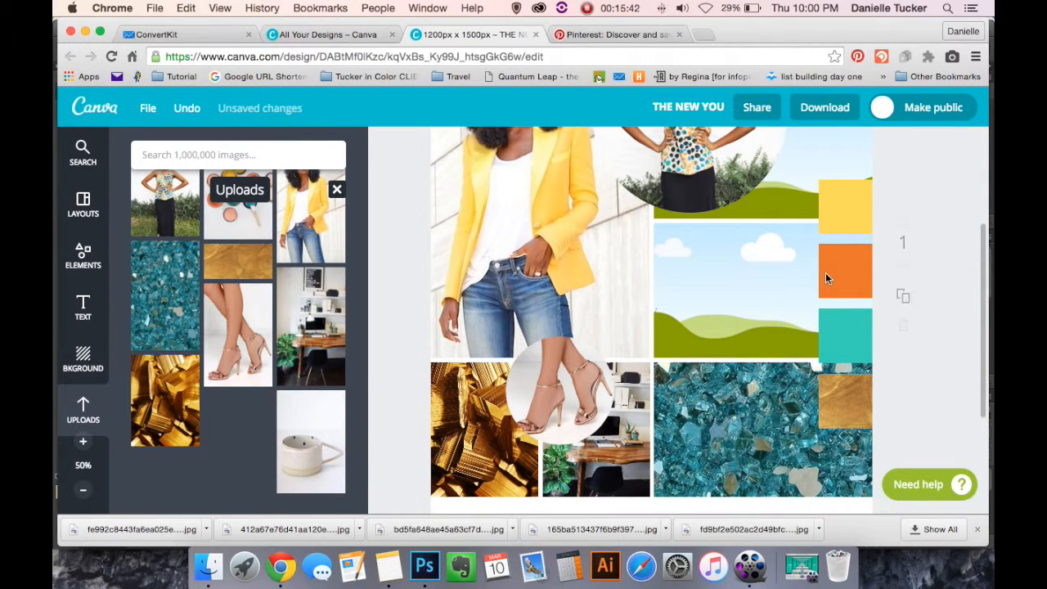
{"action": "scroll", "coordinate": [825, 279], "scroll_direction": "up", "scroll_amount": 4}
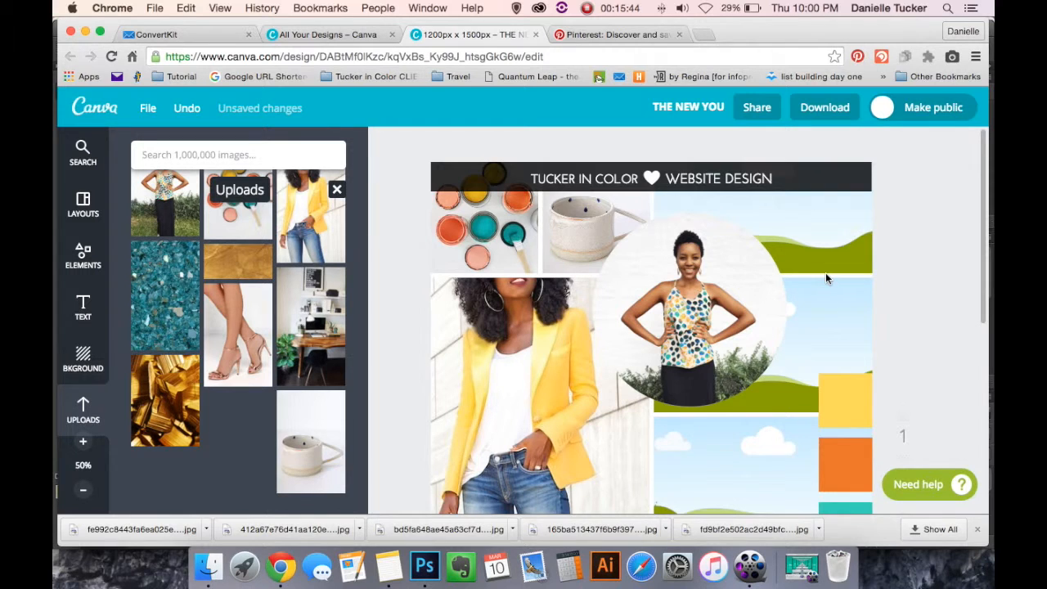
{"action": "scroll", "coordinate": [825, 279], "scroll_direction": "down", "scroll_amount": 2}
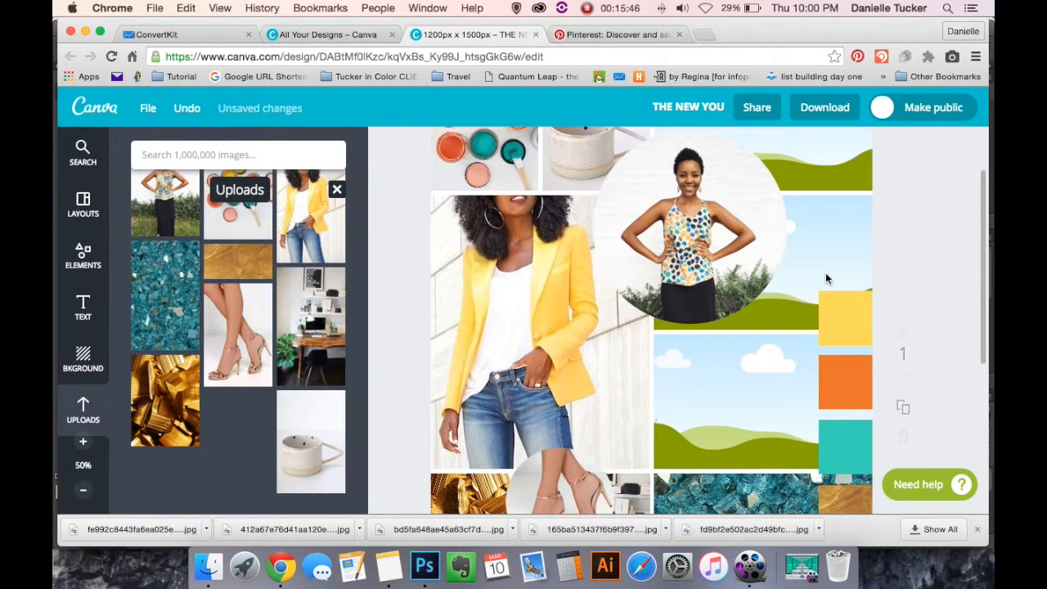
{"action": "scroll", "coordinate": [426, 564], "scroll_direction": "up", "scroll_amount": 2}
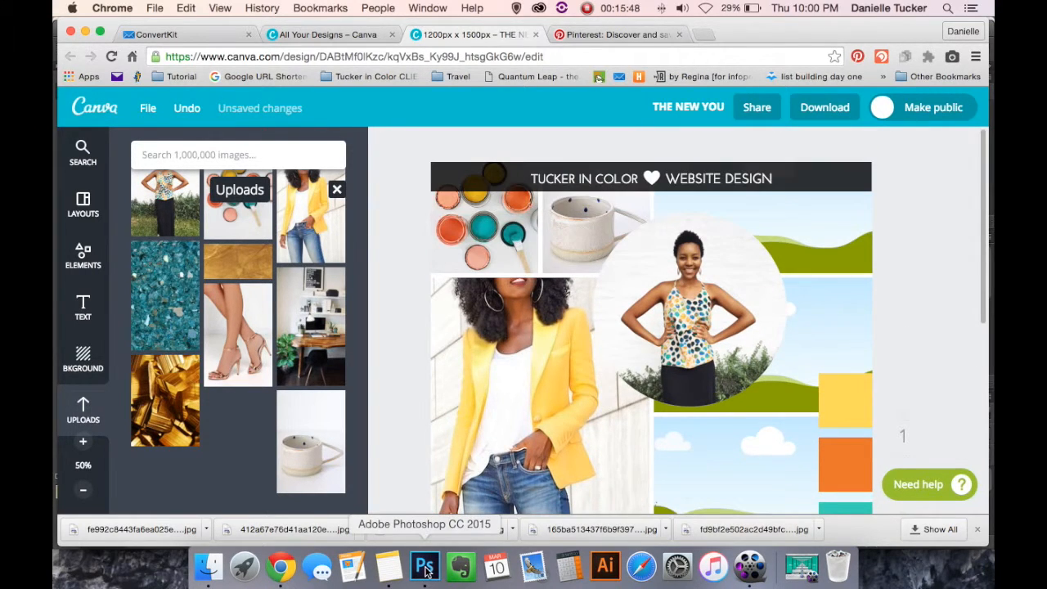
{"action": "left_click", "coordinate": [425, 567]}
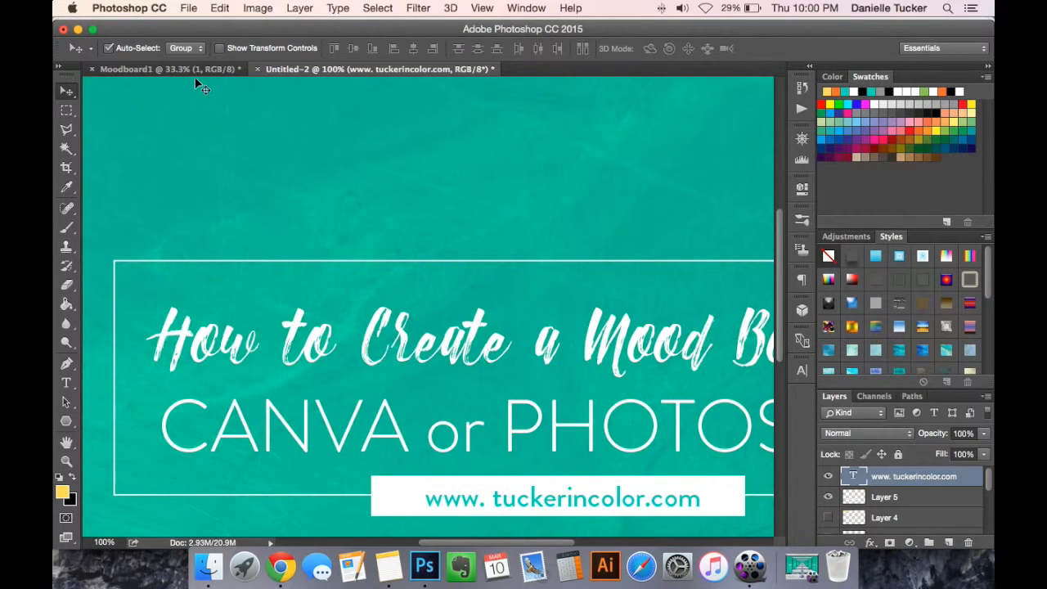
{"action": "left_click", "coordinate": [195, 68]}
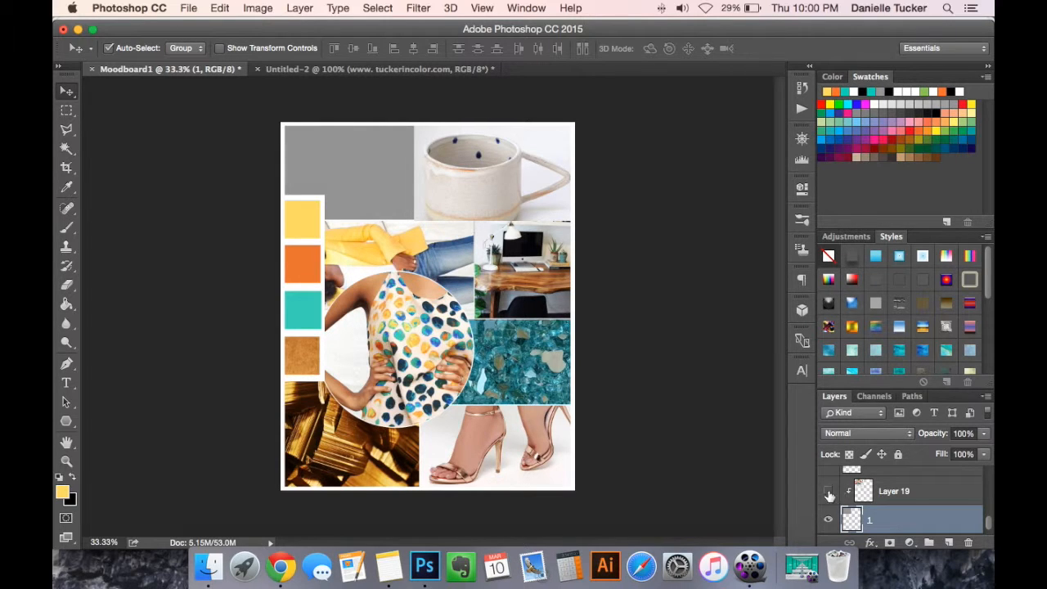
Show and hide the paint-pots photo in Layer 19, and hide the mug and yellow-jacket photo layers to expose their gray boxes.
{"action": "left_click", "coordinate": [827, 491]}
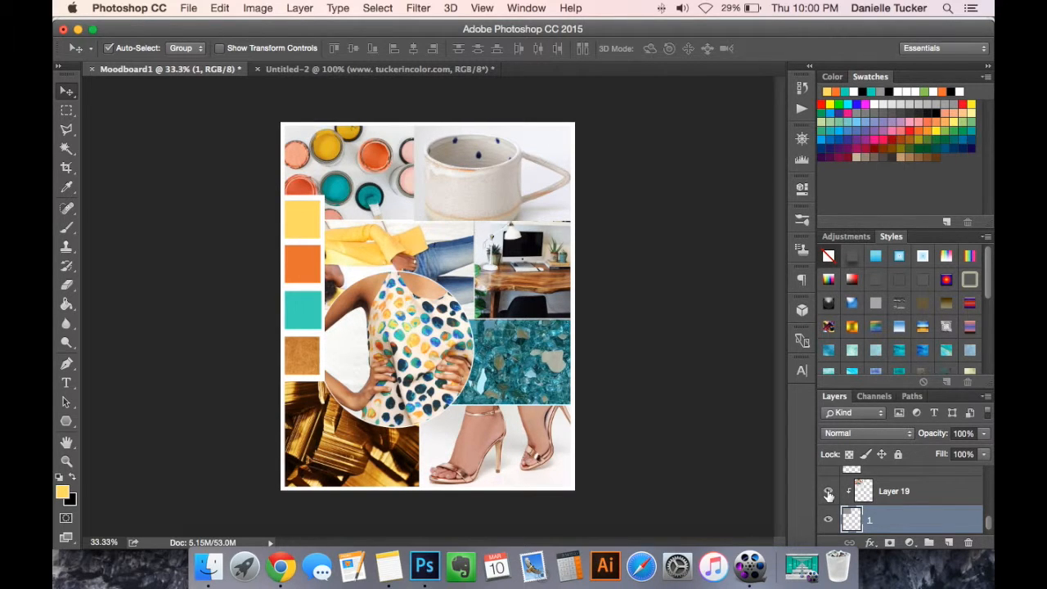
{"action": "left_click", "coordinate": [828, 491]}
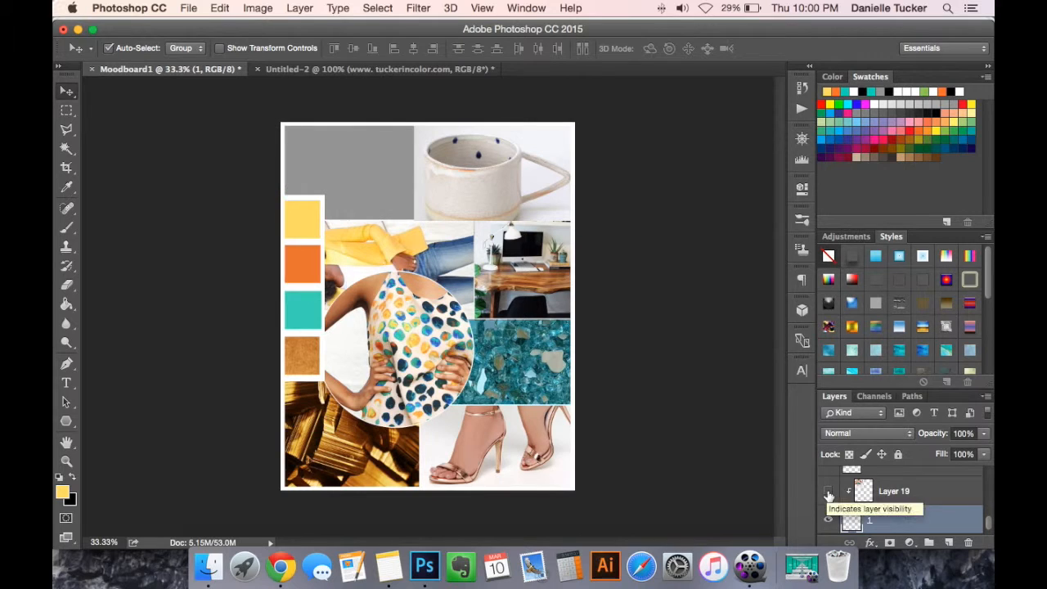
{"action": "scroll", "coordinate": [845, 496], "scroll_direction": "up", "scroll_amount": 3}
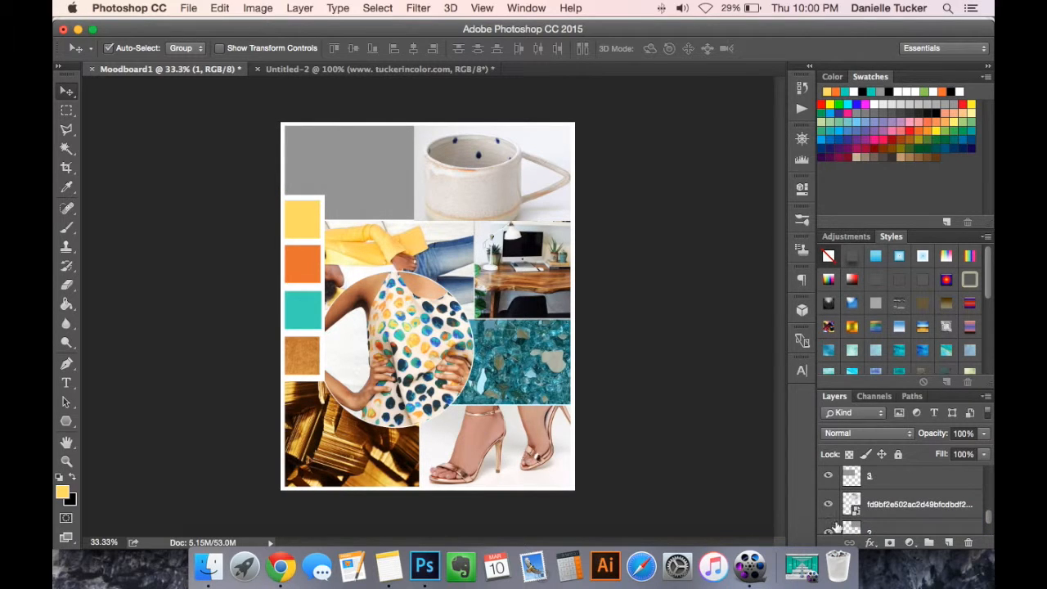
{"action": "left_click", "coordinate": [829, 504]}
{"action": "scroll", "coordinate": [830, 500], "scroll_direction": "up", "scroll_amount": 1}
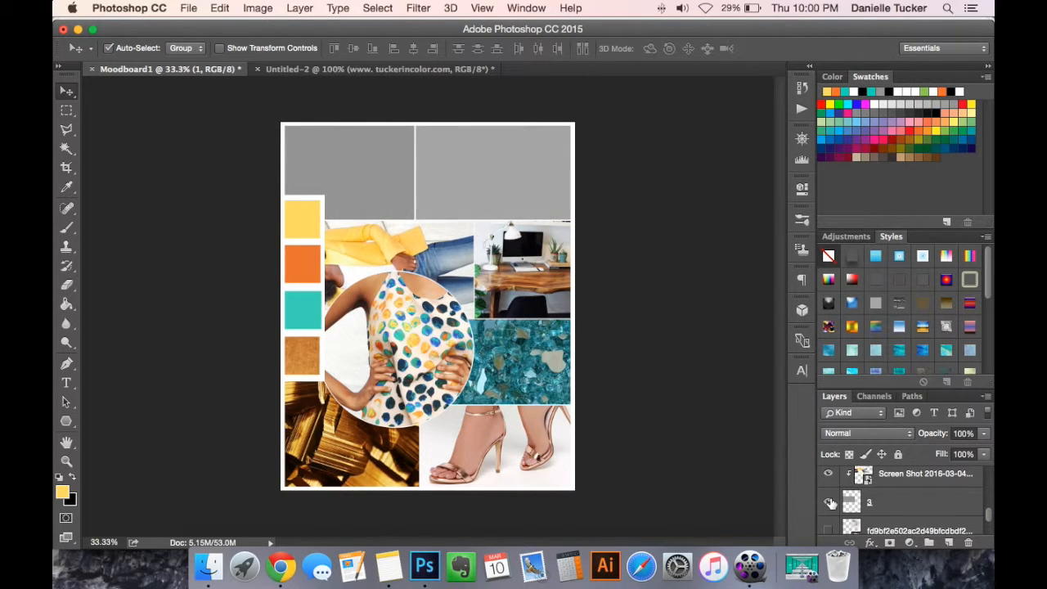
{"action": "left_click", "coordinate": [827, 475]}
{"action": "scroll", "coordinate": [827, 476], "scroll_direction": "down", "scroll_amount": 2}
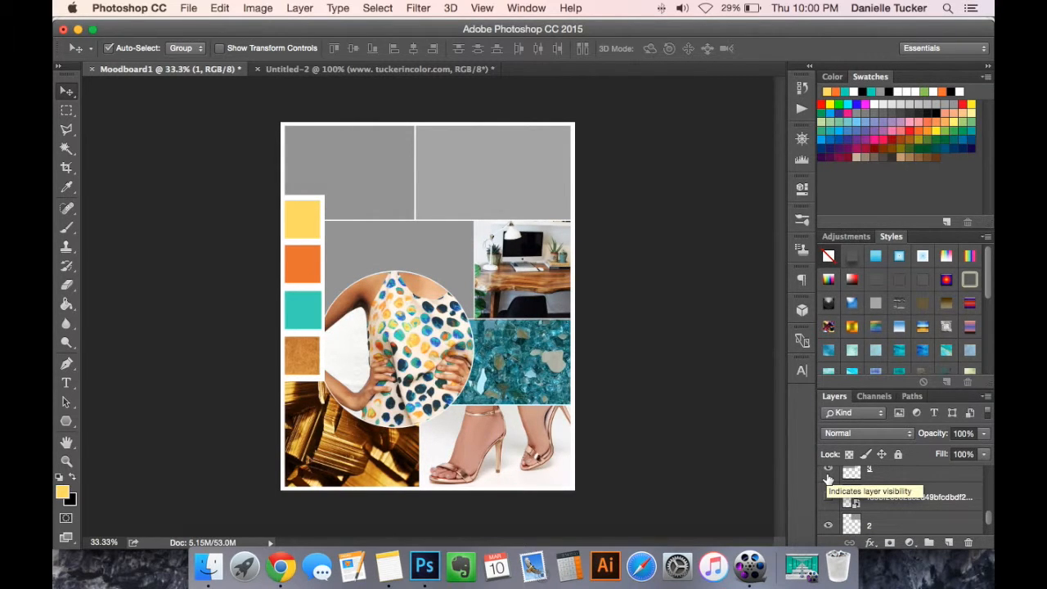
Try filling a rectangular marquee selection over the board's upper-left area with the yellow foreground colour, and undo the fill.
{"action": "left_click", "coordinate": [68, 110]}
{"action": "left_click_drag", "start_coordinate": [282, 139], "coordinate": [386, 309]}
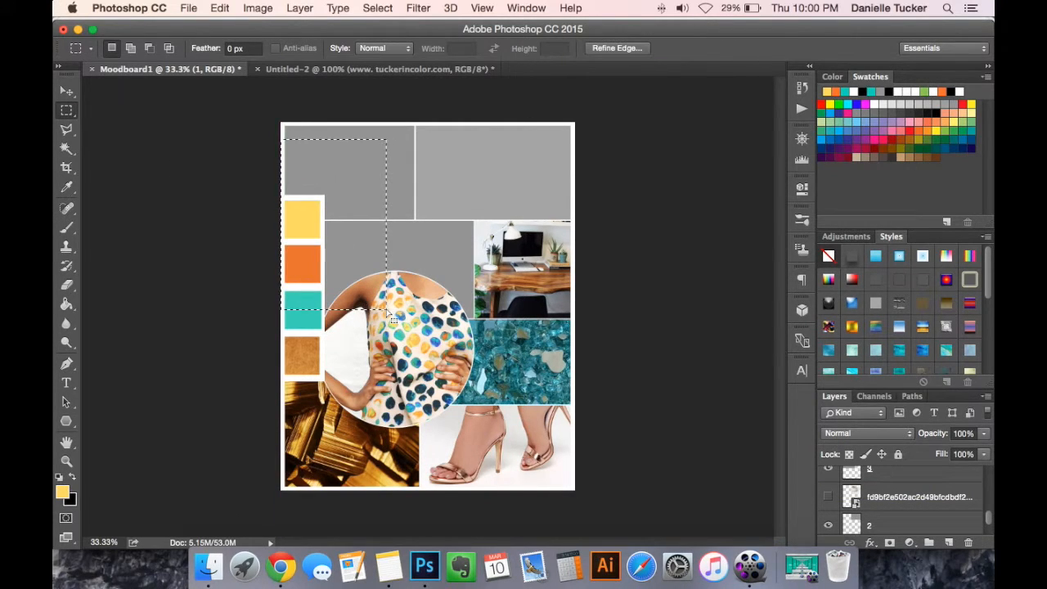
{"action": "key", "text": "g"}
{"action": "left_click", "coordinate": [344, 227]}
{"action": "key", "text": "super+z"}
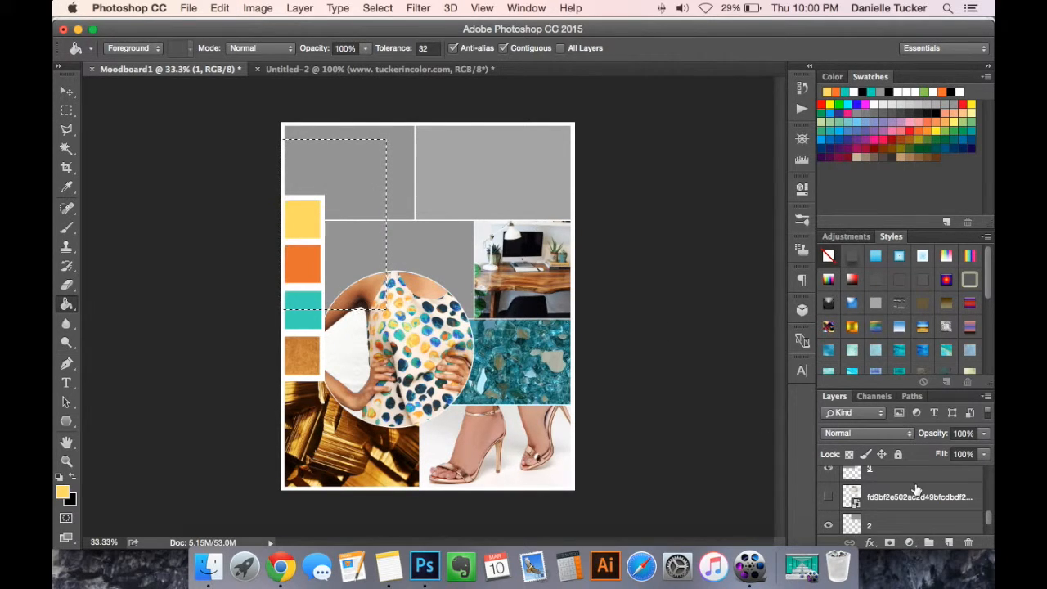
Turn Layer 19 above the layer 1 gray box on and off again to demonstrate the clipped paint-pots photo.
{"action": "scroll", "coordinate": [916, 489], "scroll_direction": "down", "scroll_amount": 3}
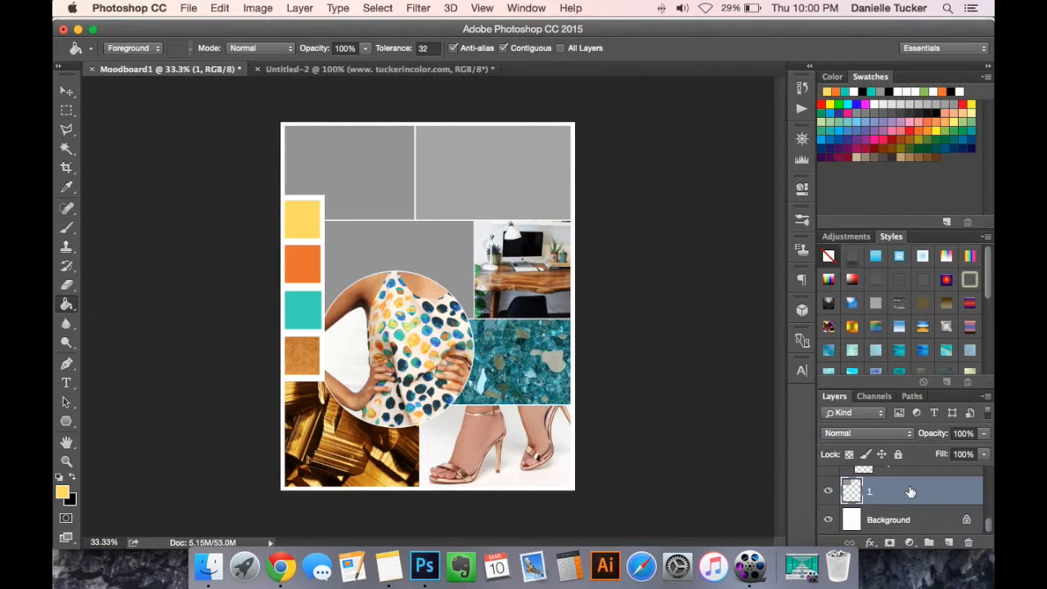
{"action": "scroll", "coordinate": [910, 490], "scroll_direction": "up", "scroll_amount": 1}
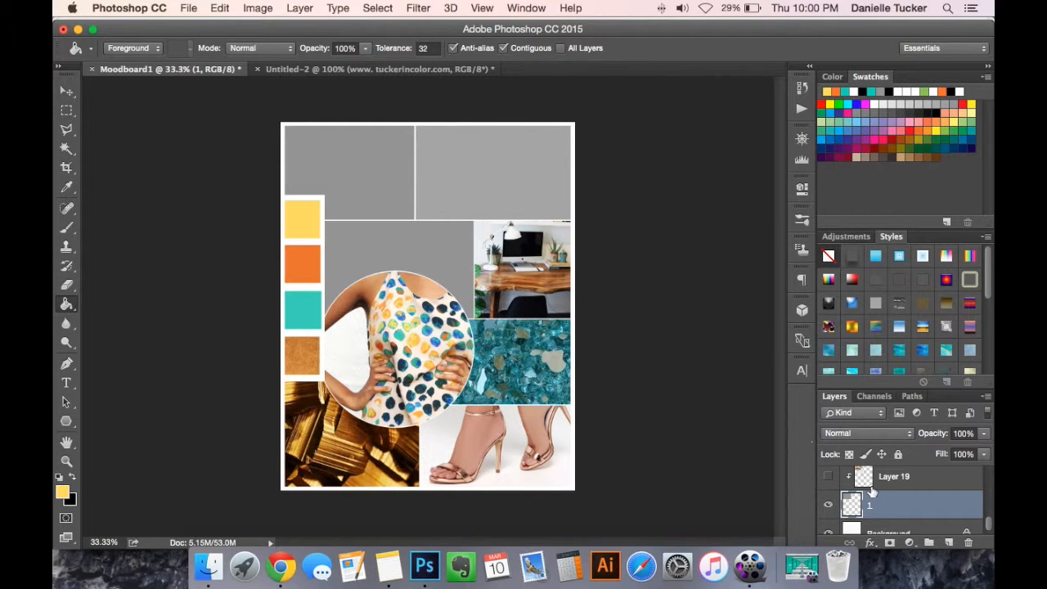
{"action": "left_click", "coordinate": [828, 477]}
{"action": "scroll", "coordinate": [832, 480], "scroll_direction": "up", "scroll_amount": 1}
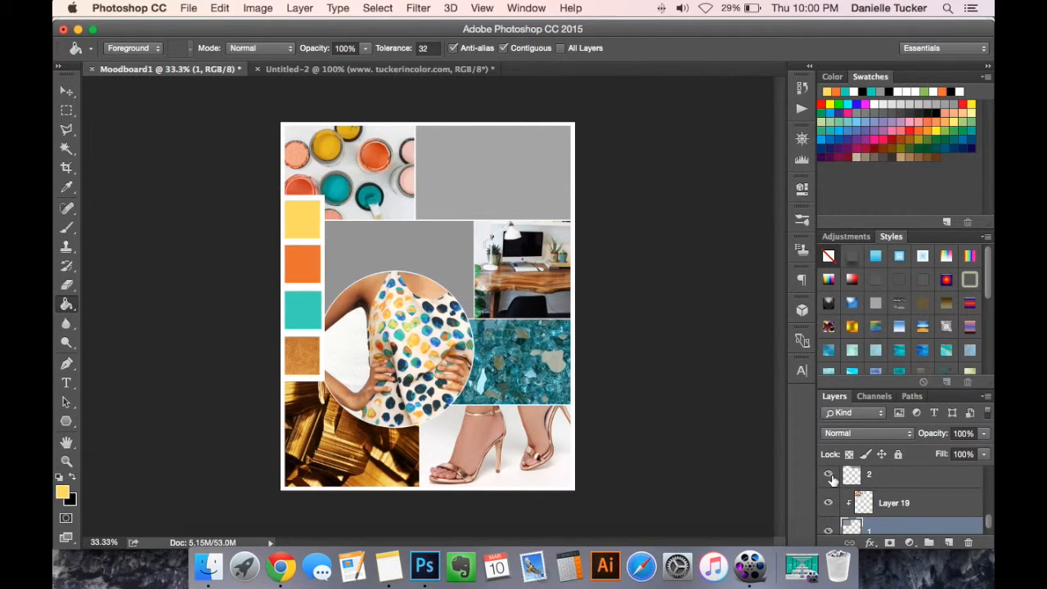
{"action": "left_click", "coordinate": [828, 502]}
Show the mug and yellow-jacket photo layers again, briefly hiding the layer 3 box between them.
{"action": "scroll", "coordinate": [830, 503], "scroll_direction": "up", "scroll_amount": 2}
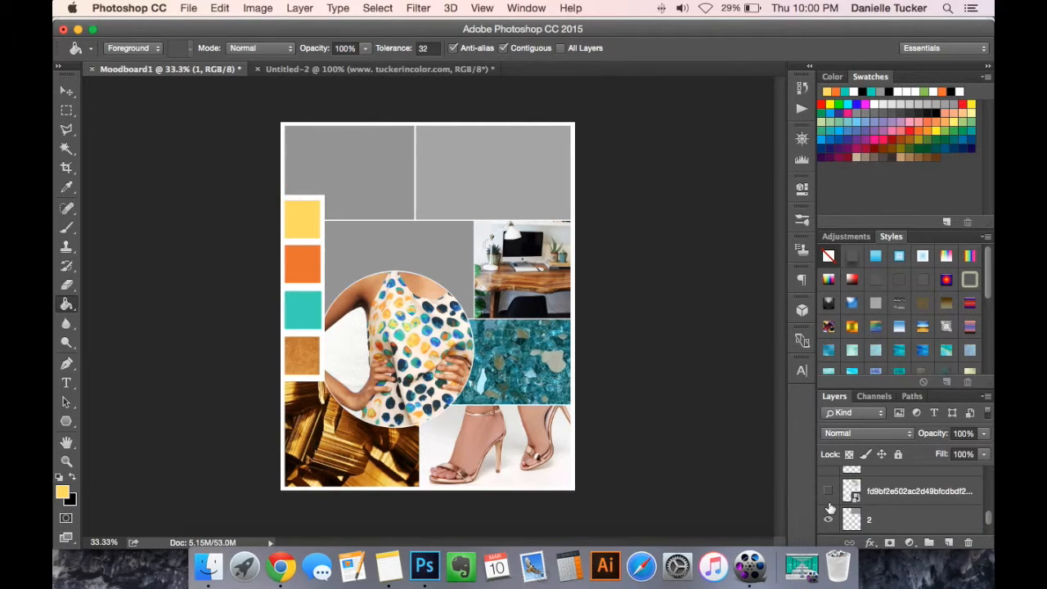
{"action": "left_click", "coordinate": [829, 491]}
{"action": "scroll", "coordinate": [827, 494], "scroll_direction": "up", "scroll_amount": 1}
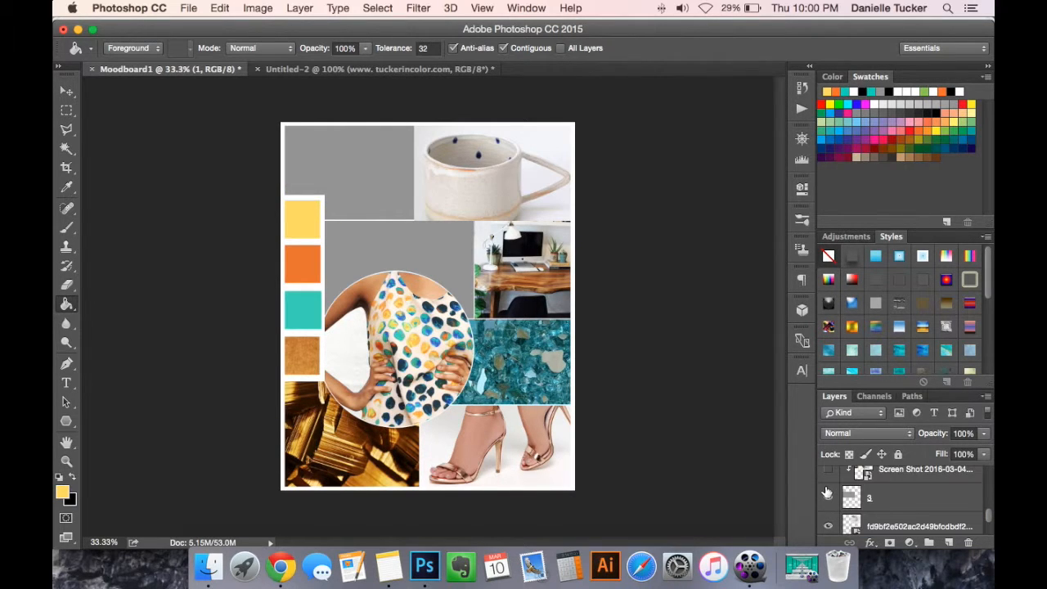
{"action": "left_click", "coordinate": [825, 495]}
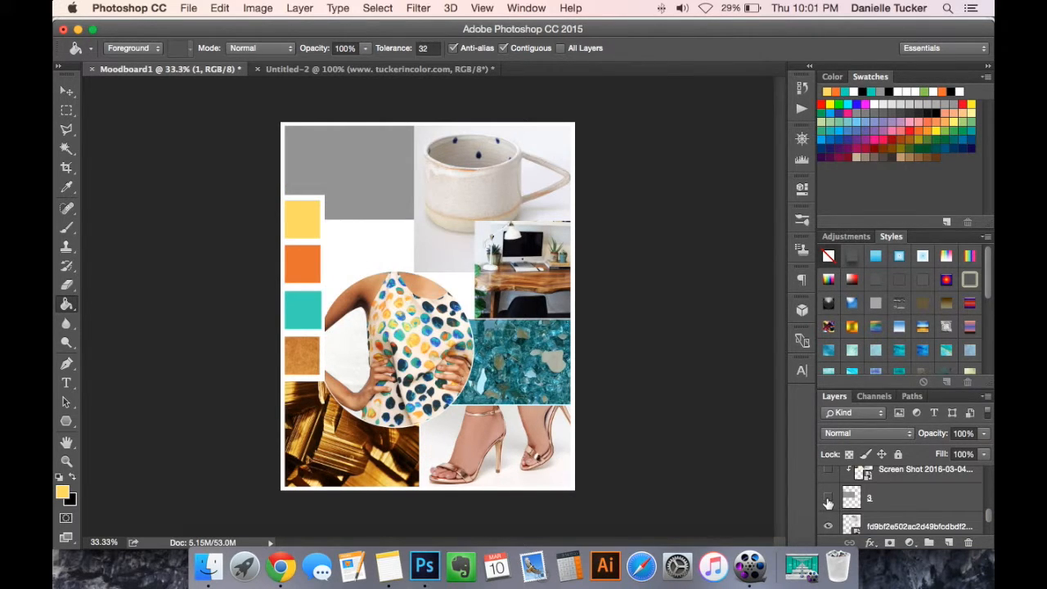
{"action": "left_click", "coordinate": [827, 496]}
{"action": "left_click", "coordinate": [828, 473]}
Place the paint-pots image 412a67e76d41aa120e8fe3f1242d0145.jpg from the Desktop folder into the mood board above layer 1.
{"action": "scroll", "coordinate": [827, 474], "scroll_direction": "down", "scroll_amount": 1}
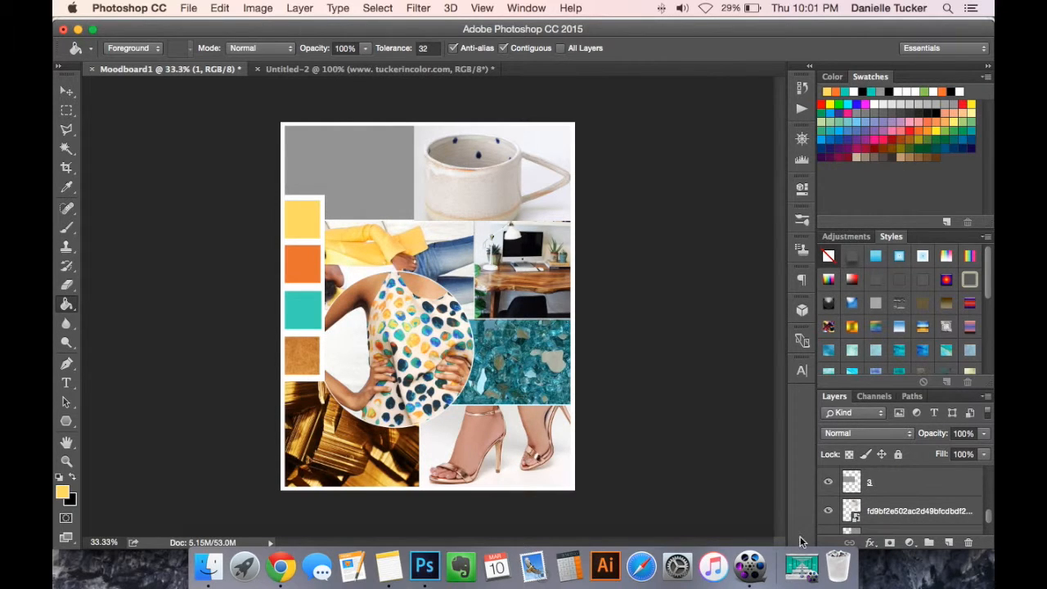
{"action": "scroll", "coordinate": [856, 522], "scroll_direction": "down", "scroll_amount": 2}
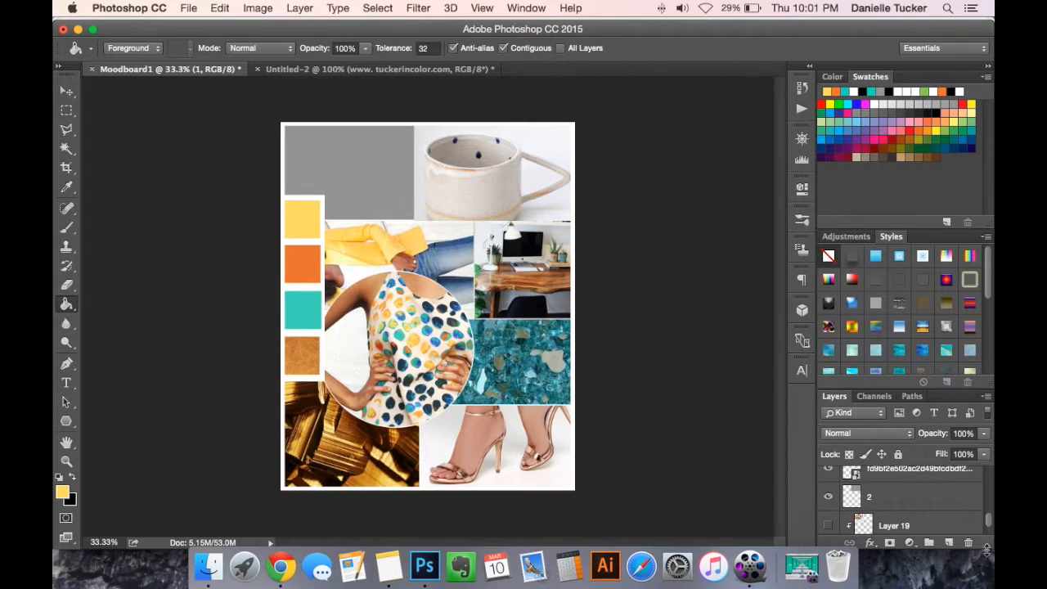
{"action": "scroll", "coordinate": [898, 518], "scroll_direction": "down", "scroll_amount": 1}
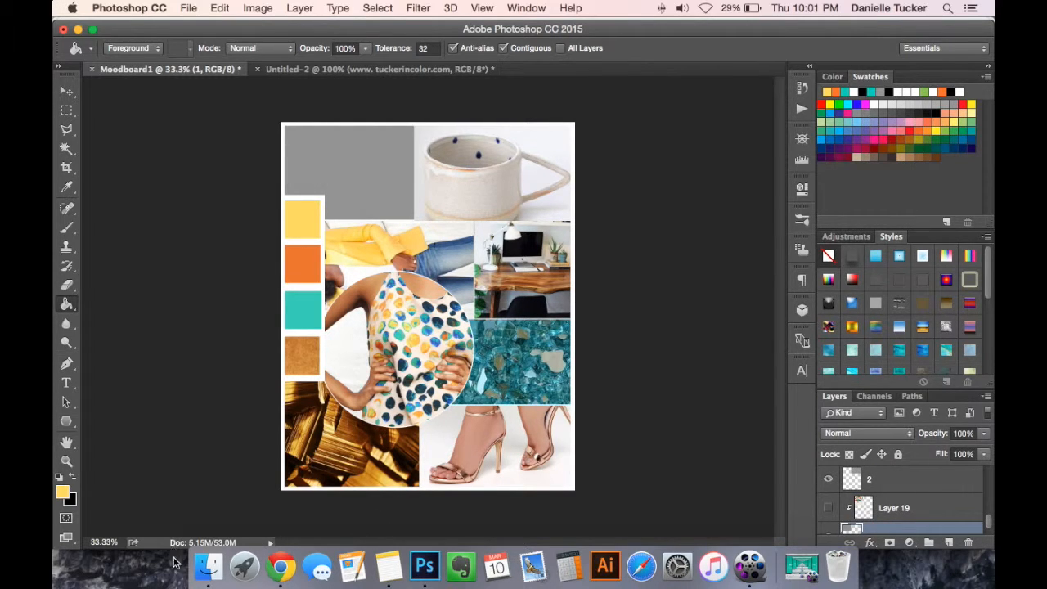
{"action": "left_click", "coordinate": [209, 565]}
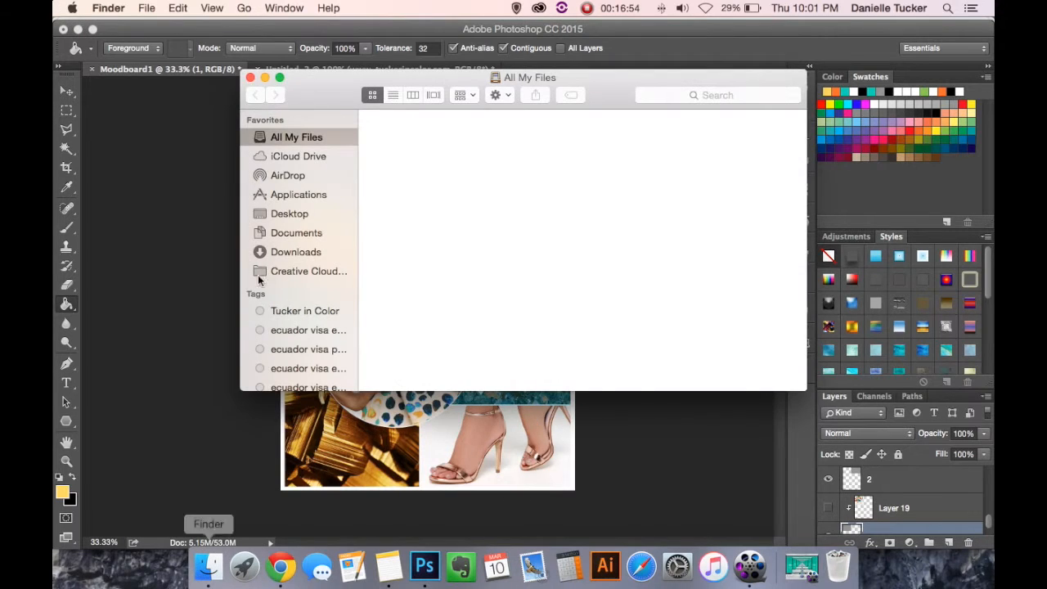
{"action": "left_click", "coordinate": [291, 213]}
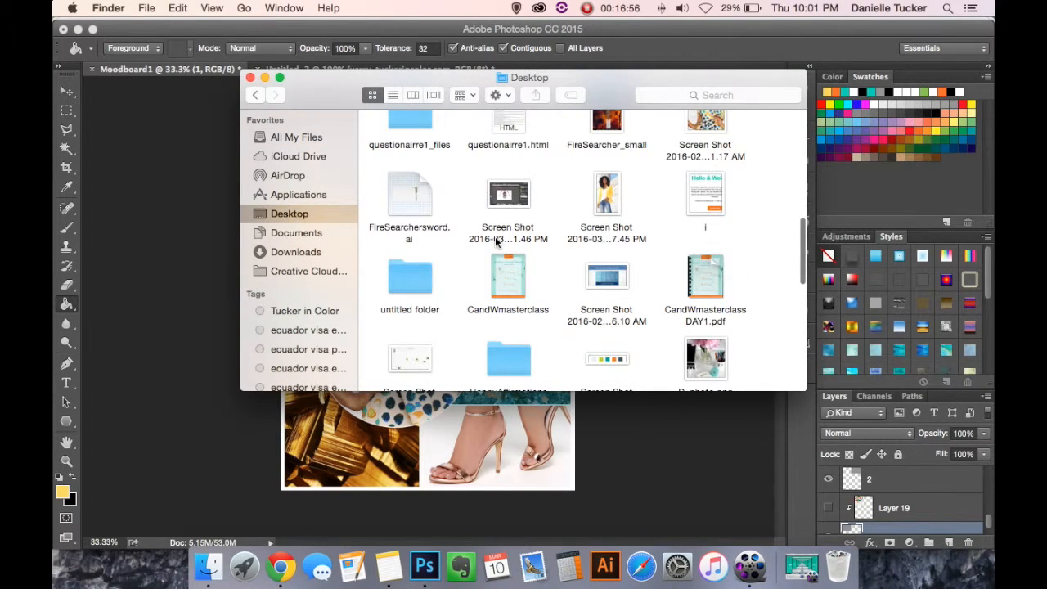
{"action": "scroll", "coordinate": [494, 239], "scroll_direction": "down", "scroll_amount": 5}
{"action": "scroll", "coordinate": [495, 240], "scroll_direction": "down", "scroll_amount": 5}
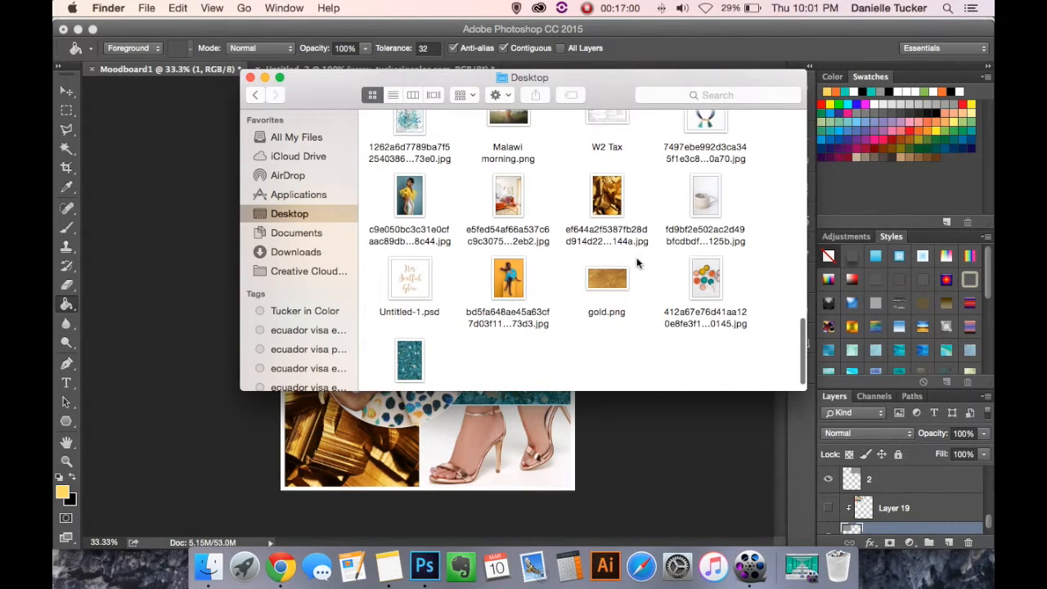
{"action": "left_click_drag", "start_coordinate": [703, 278], "coordinate": [189, 412]}
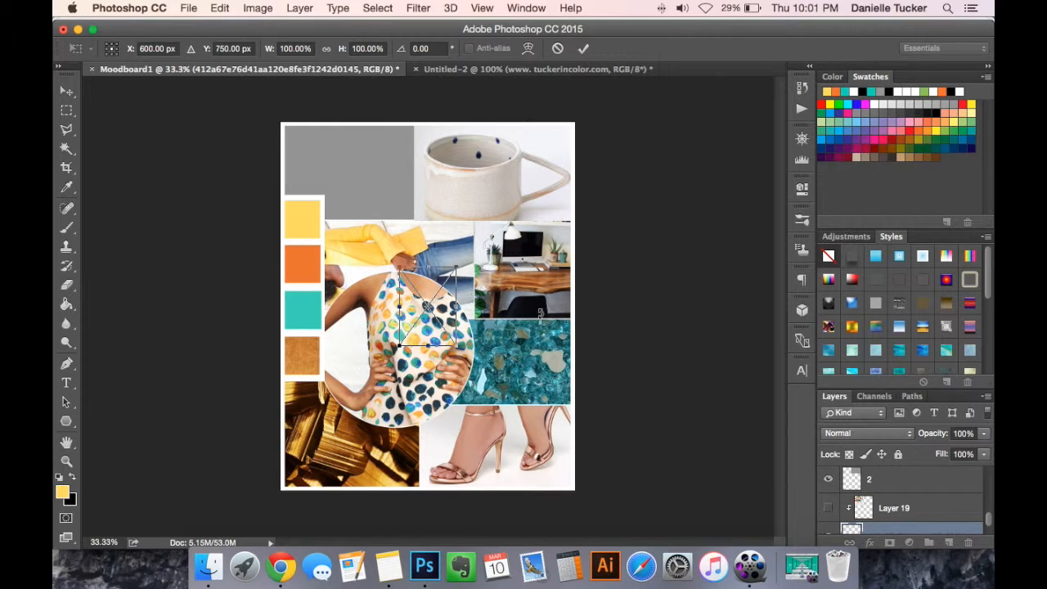
Scale the placed paint-pots image to about 260%, position it over the board's upper-left gray box, and commit the transform.
{"action": "left_click_drag", "start_coordinate": [429, 270], "coordinate": [392, 217]}
{"action": "key", "text": "super+z"}
{"action": "left_click_drag", "start_coordinate": [450, 287], "coordinate": [310, 144]}
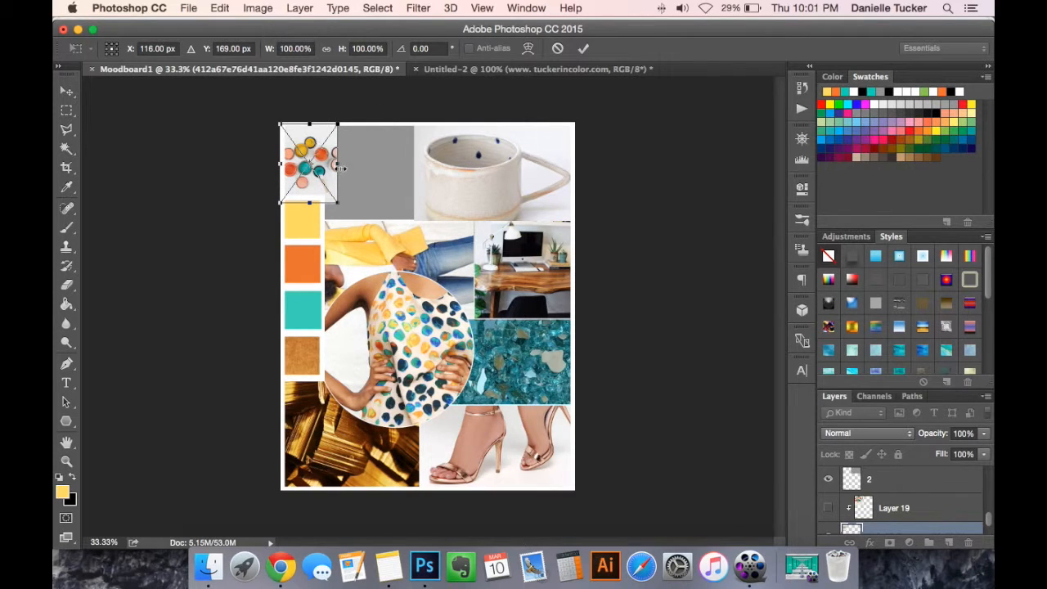
{"action": "left_click_drag", "start_coordinate": [339, 206], "coordinate": [470, 304]}
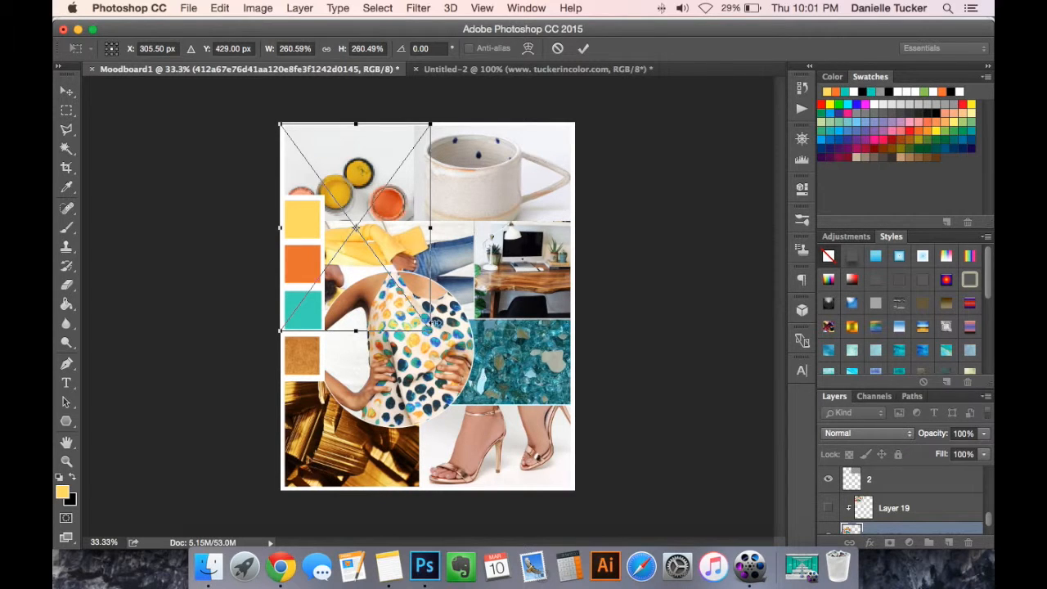
{"action": "left_click_drag", "start_coordinate": [368, 188], "coordinate": [356, 139]}
{"action": "key", "text": "Return"}
{"action": "key", "text": "g"}
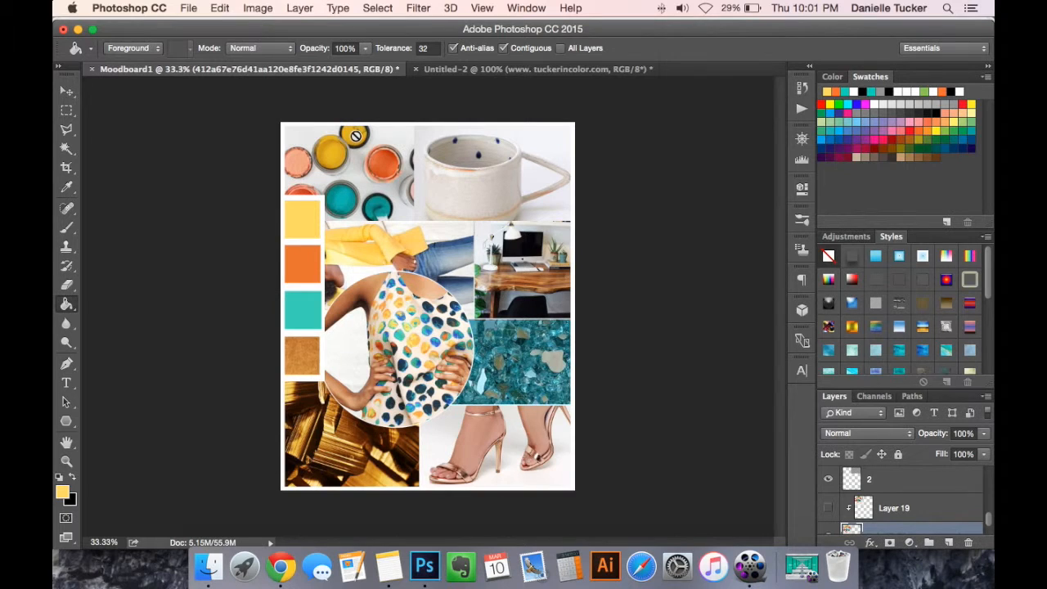
Toggle the paint-pots layer to compare it with its gray box, and clip it to layer 1 with a clipping mask.
{"action": "scroll", "coordinate": [873, 508], "scroll_direction": "down", "scroll_amount": 2}
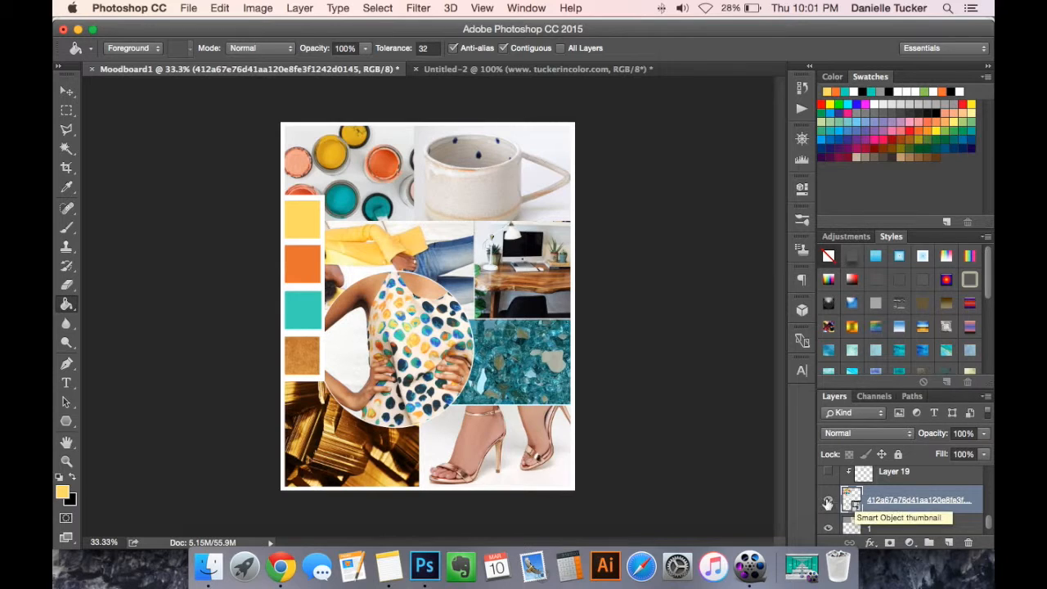
{"action": "left_click", "coordinate": [828, 502]}
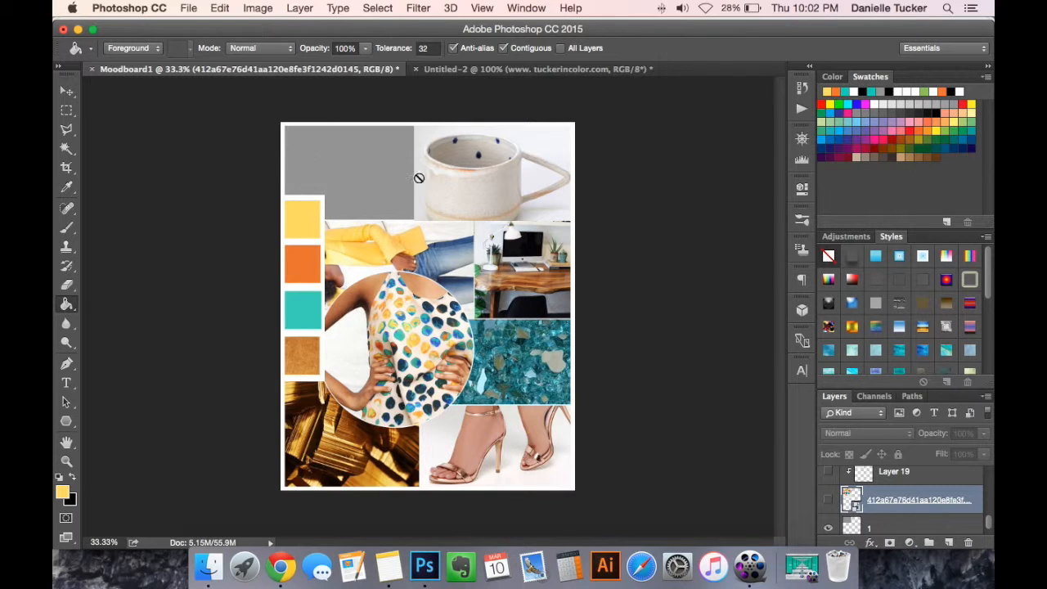
{"action": "left_click", "coordinate": [828, 500]}
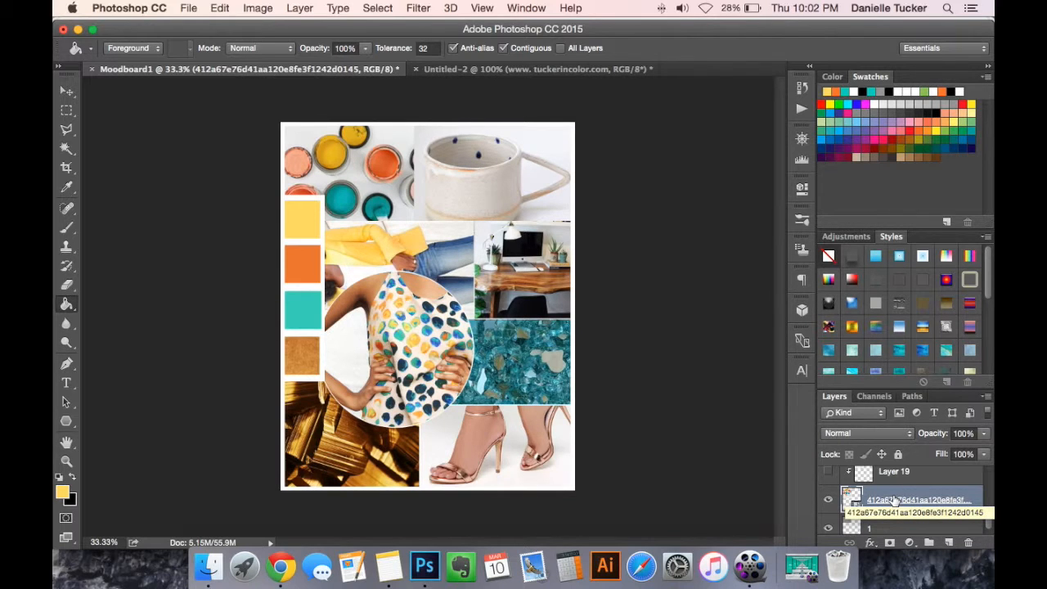
{"action": "key", "text": "super+alt+g"}
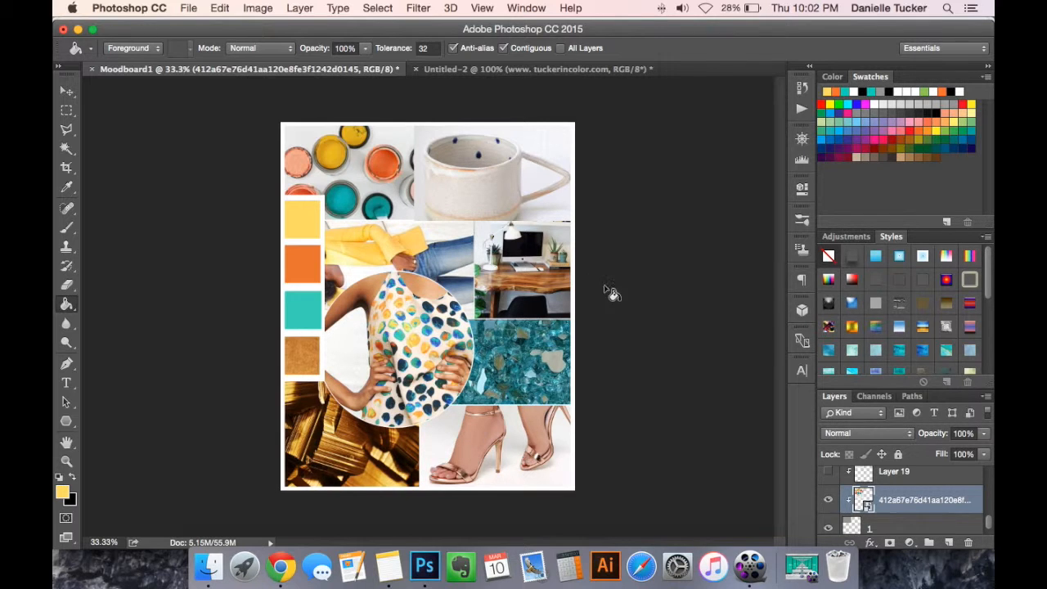
Clip the mug photo layer to the layer 2 box below it, and switch to the Untitled-2 document.
{"action": "scroll", "coordinate": [887, 505], "scroll_direction": "down", "scroll_amount": 1}
{"action": "scroll", "coordinate": [887, 505], "scroll_direction": "up", "scroll_amount": 3}
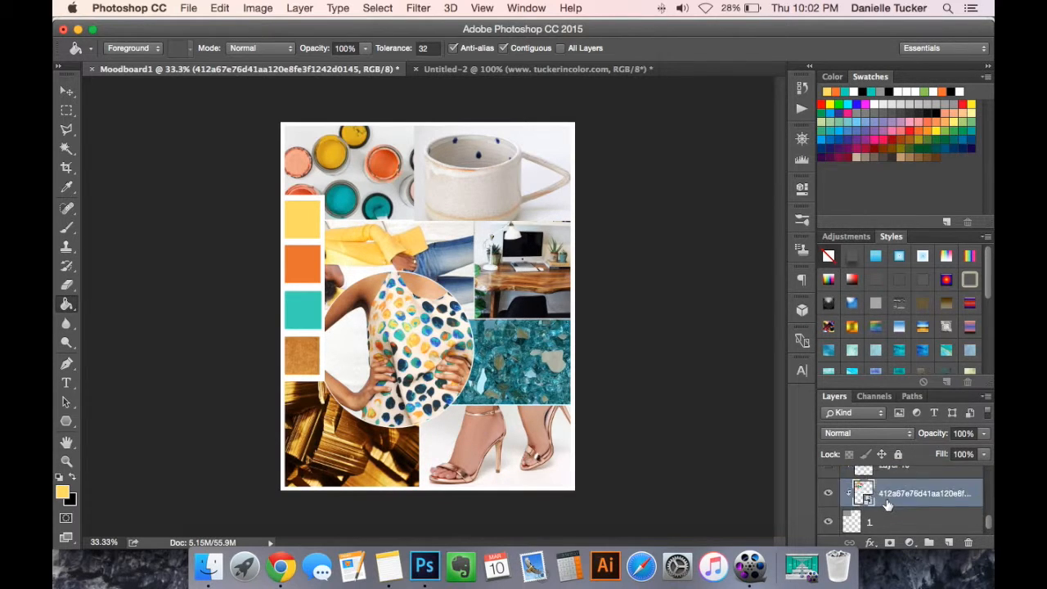
{"action": "left_click", "coordinate": [881, 509]}
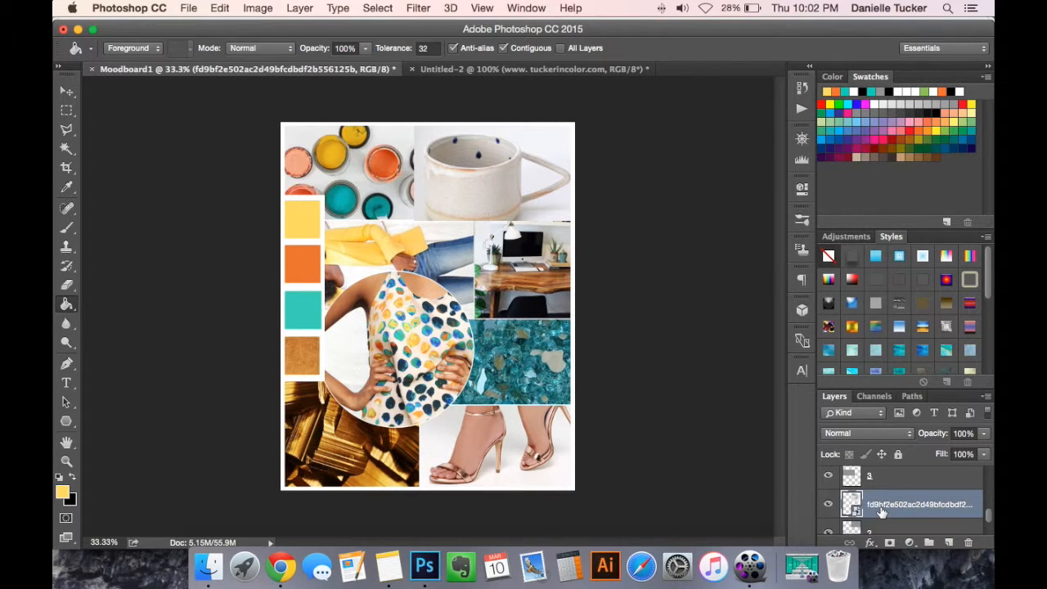
{"action": "key", "text": "super+alt+g"}
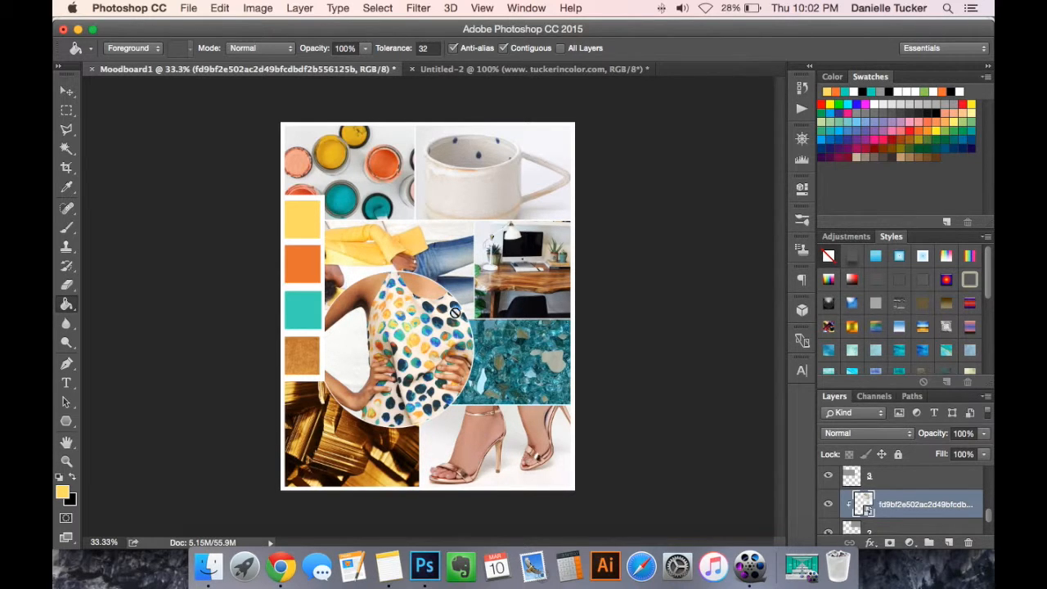
{"action": "left_click", "coordinate": [446, 70]}
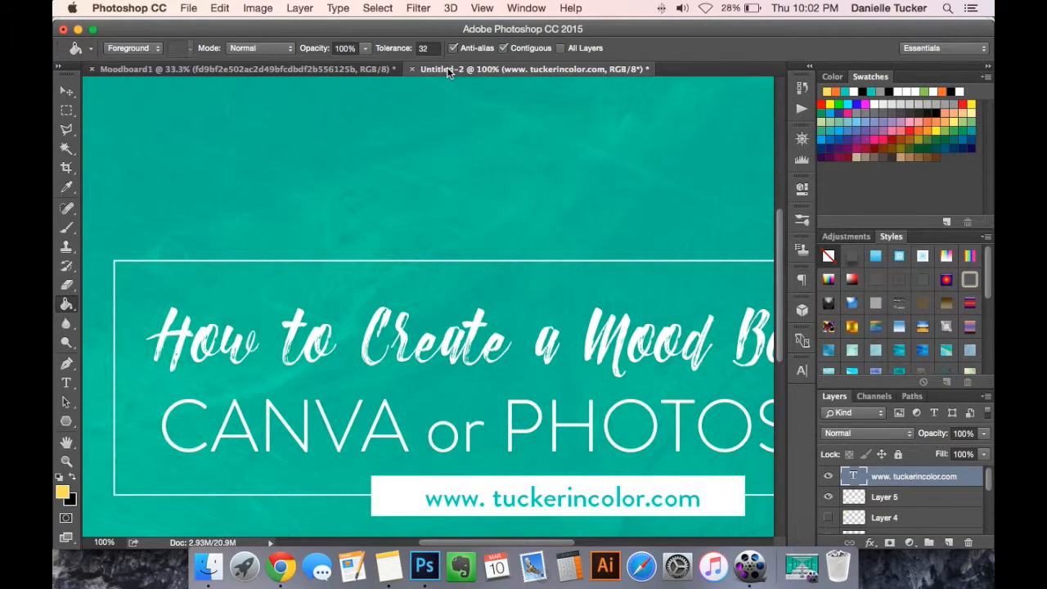